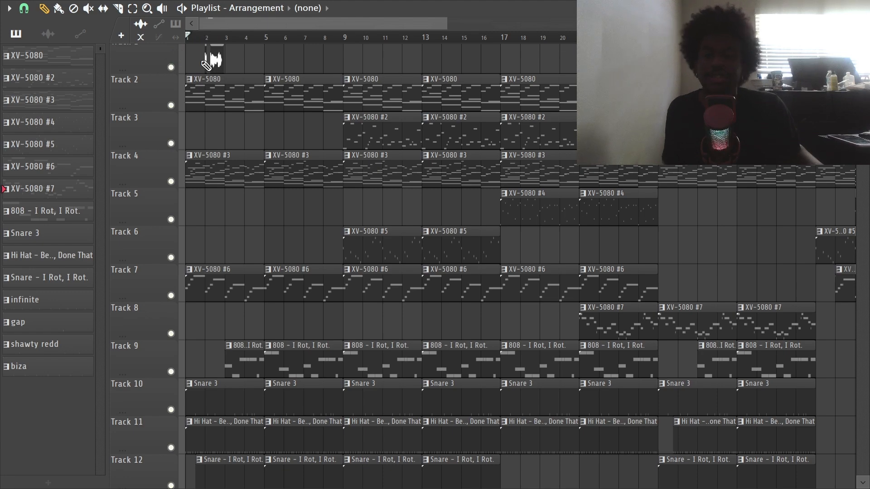
- Play the arrangement from bar 1 and examine how the melody and drum clips are laid out up to bar 21
scroll(368, 253, "down", 2)
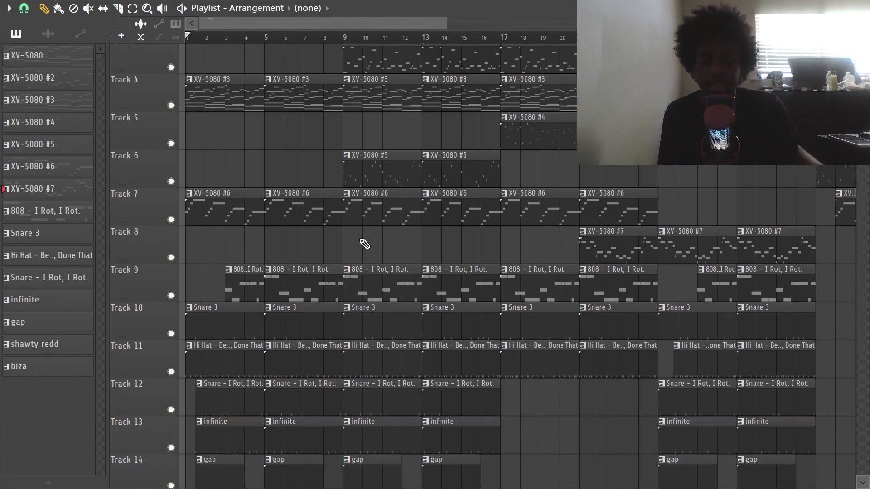
scroll(396, 254, "up", 2)
scroll(319, 273, "down", 6)
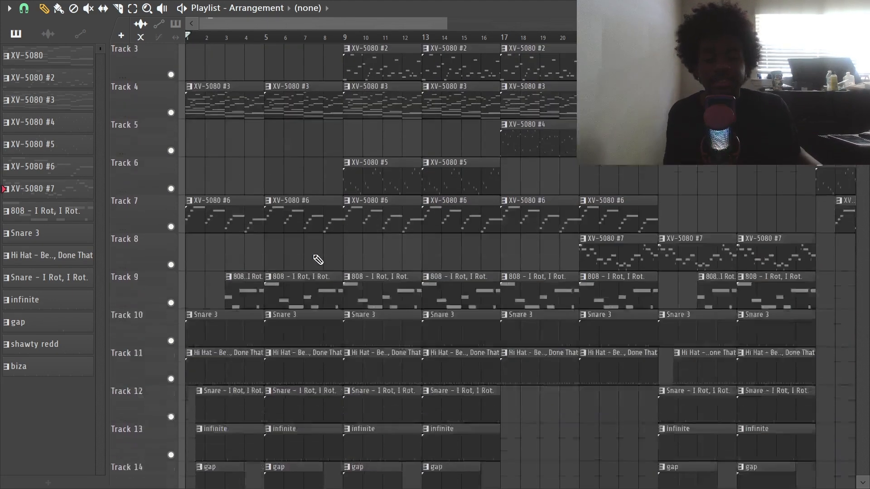
scroll(299, 248, "up", 6)
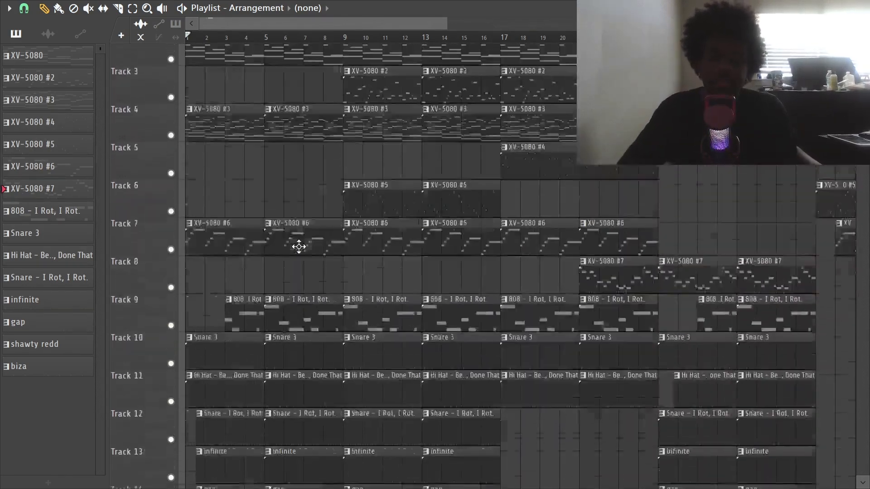
scroll(283, 370, "down", 2)
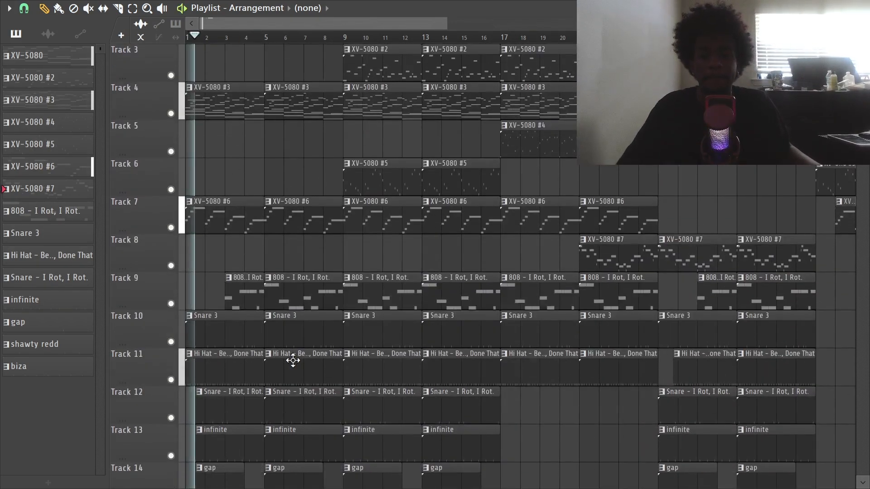
scroll(292, 359, "up", 1)
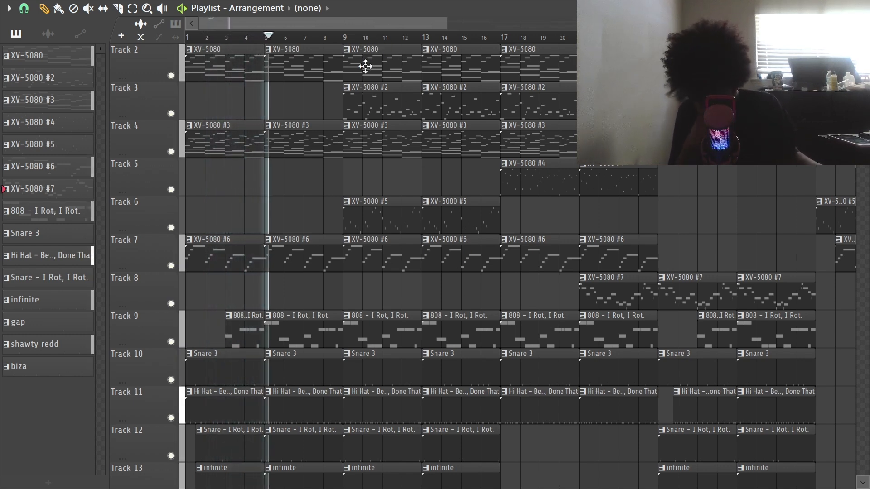
scroll(365, 40, "down", 2)
scroll(297, 242, "down", 4)
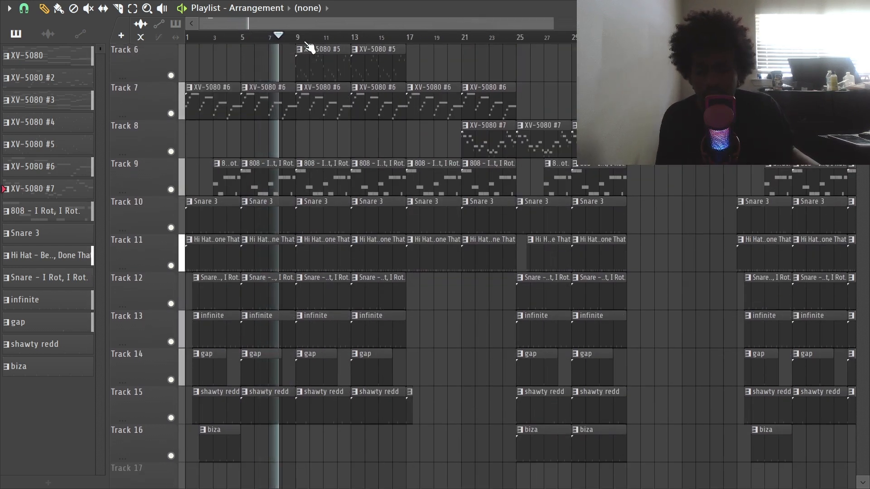
scroll(308, 45, "up", 4)
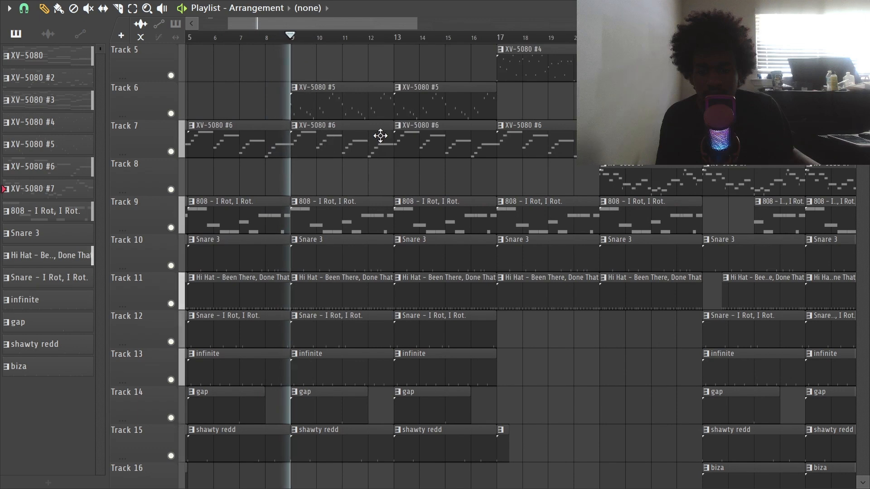
scroll(372, 139, "up", 3)
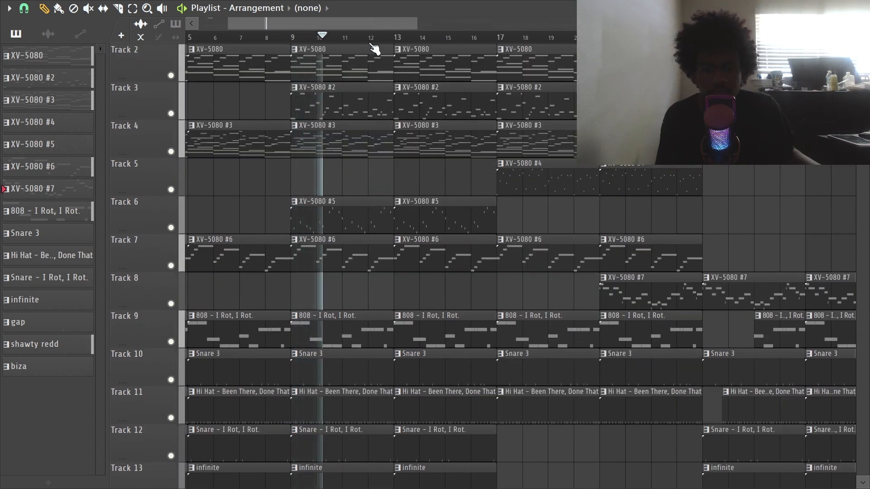
scroll(374, 50, "up", 2)
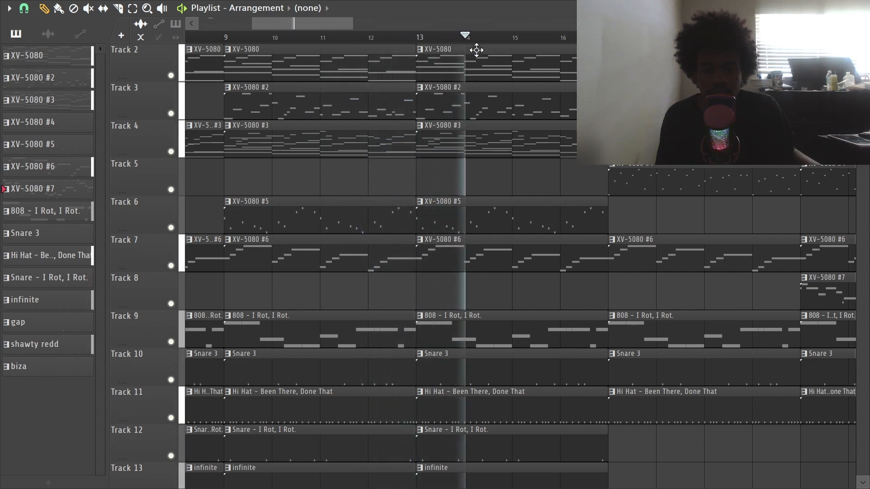
scroll(489, 40, "down", 2)
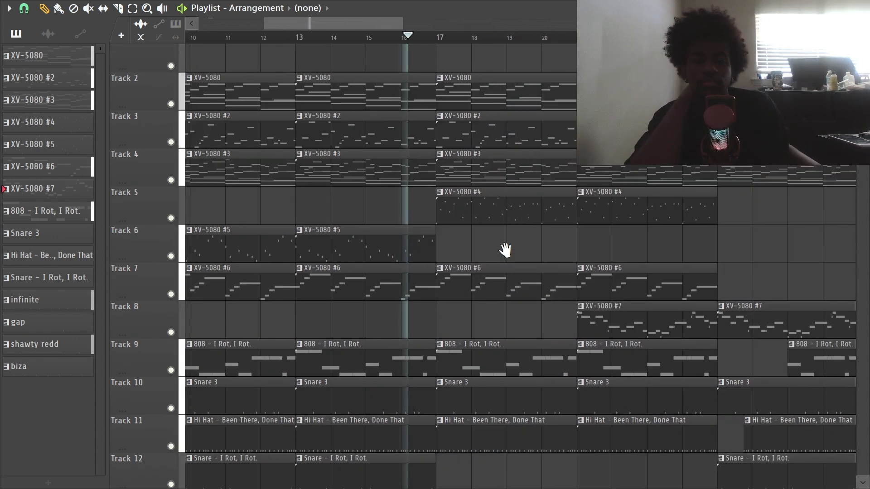
left_click_drag(641, 219, 501, 248)
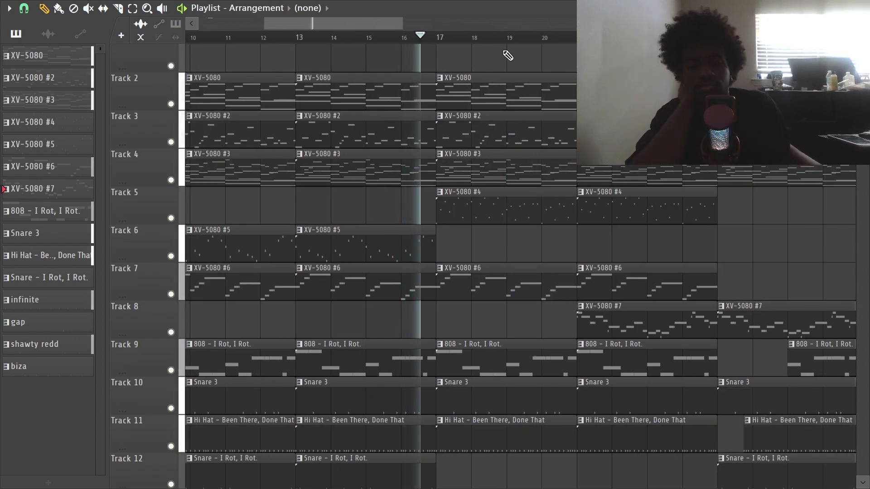
scroll(507, 49, "down", 2)
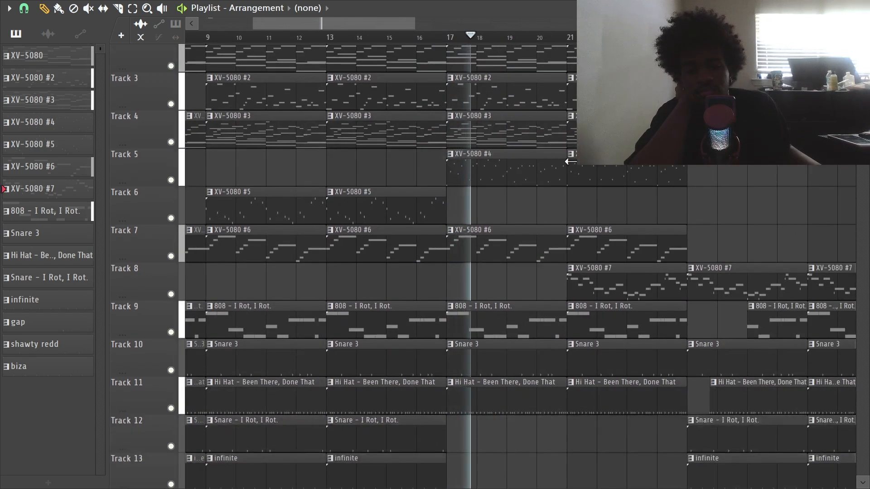
left_click_drag(722, 180, 621, 262)
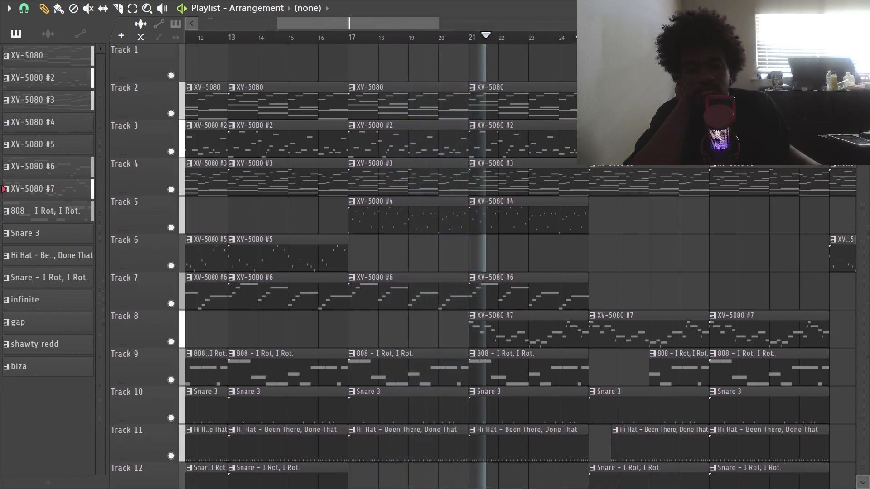
- Follow the playing arrangement through the bar 25 and bar 33 changes, stop it, and review the complete track layout
scroll(582, 136, "down", 4)
scroll(518, 204, "up", 4)
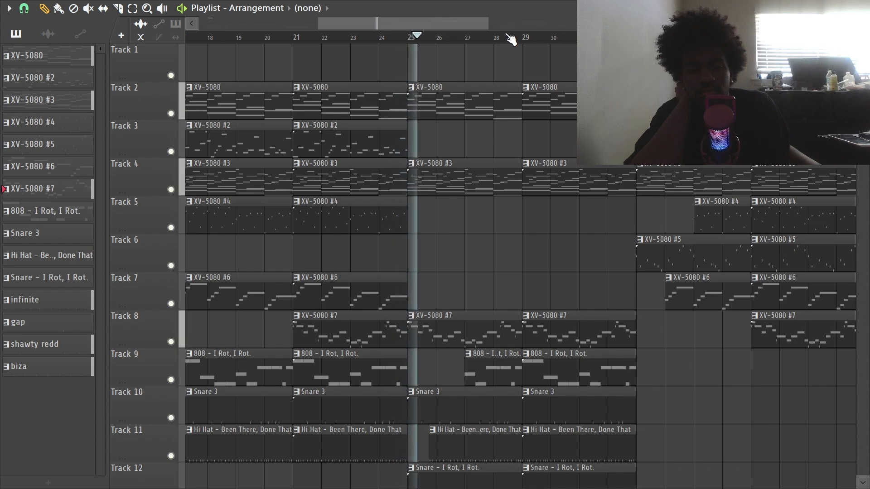
scroll(515, 39, "up", 1)
scroll(540, 191, "down", 2)
scroll(510, 136, "down", 2)
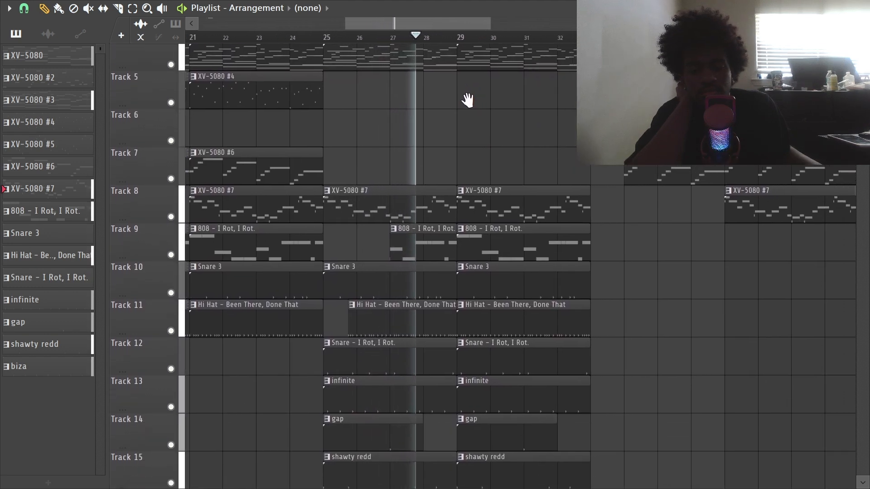
scroll(484, 49, "down", 3)
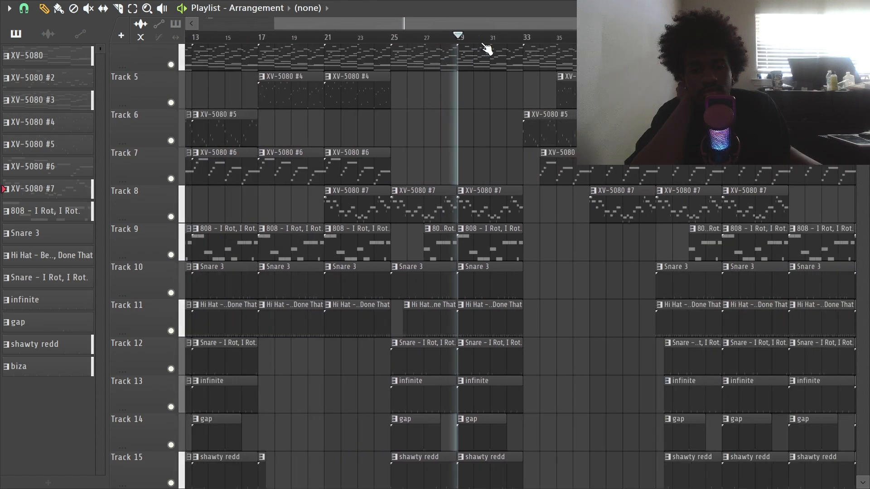
scroll(571, 240, "up", 2)
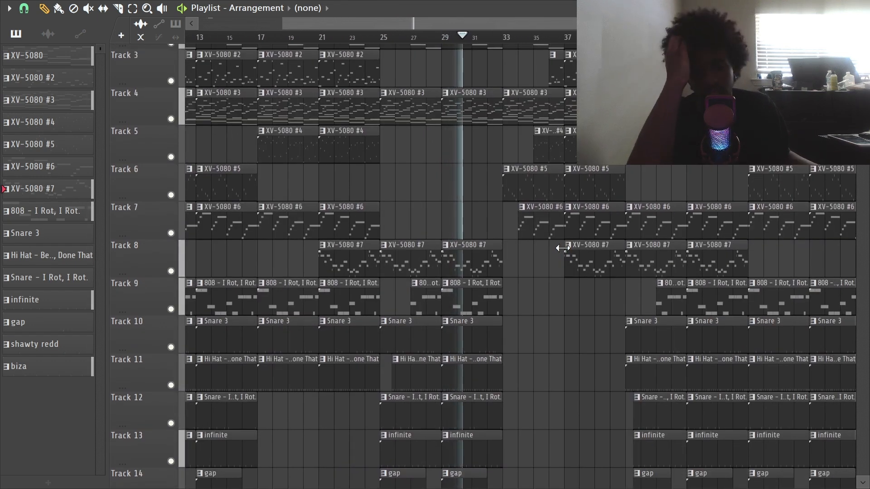
scroll(447, 81, "up", 1)
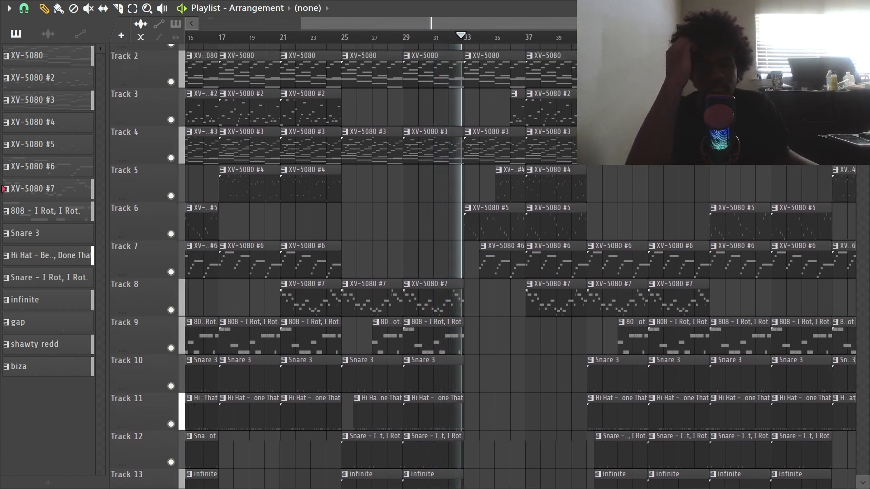
scroll(516, 267, "up", 1)
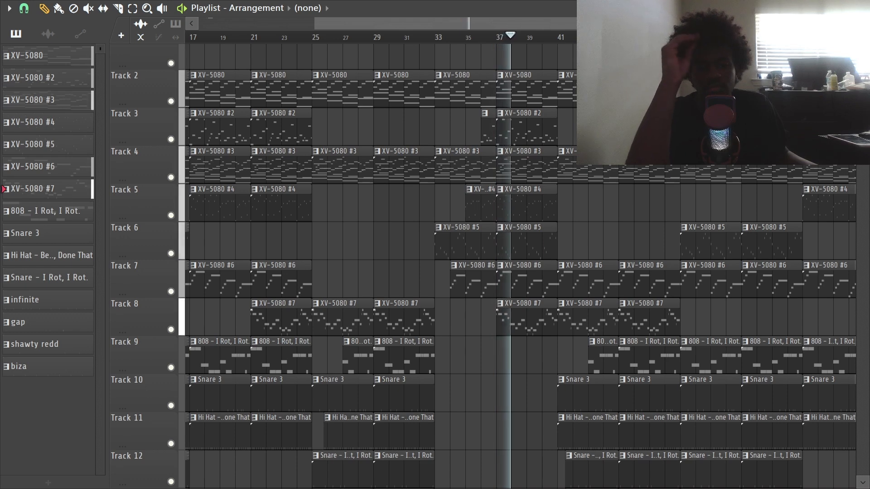
scroll(198, 55, "down", 3)
left_click_drag(573, 140, 440, 62)
left_click_drag(328, 237, 335, 155)
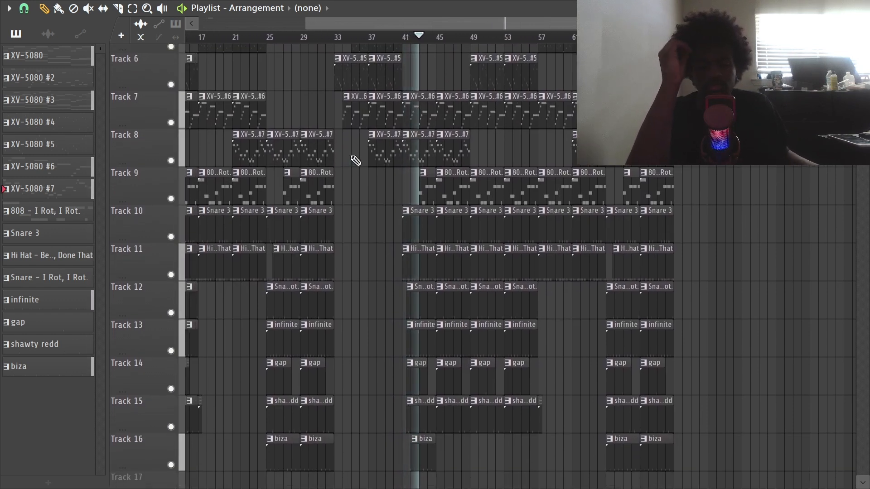
key("space")
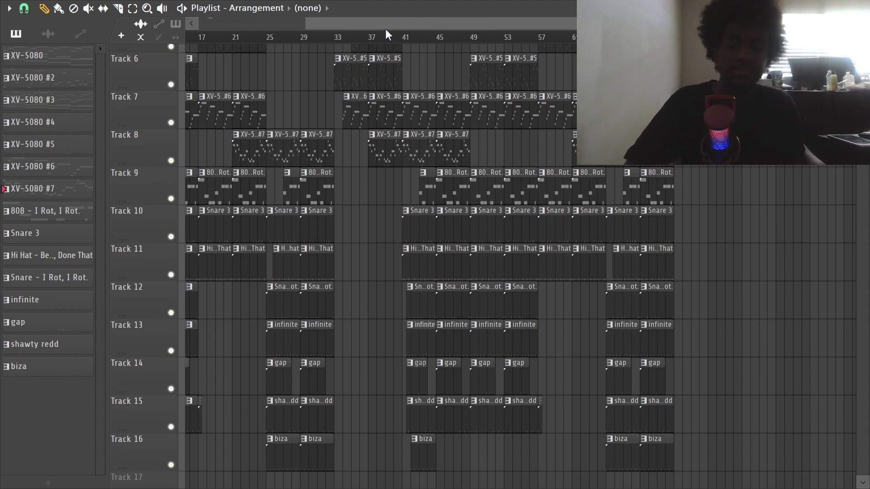
scroll(388, 31, "right", 6)
scroll(403, 51, "down", 6)
scroll(421, 37, "left", 8)
scroll(281, 227, "up", 10)
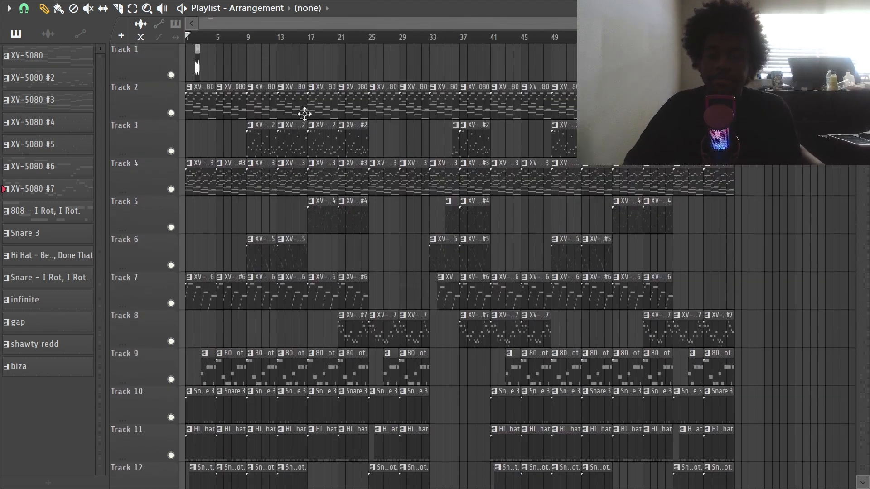
- Close the playlist, open the Roland XV-5080 instrument using the Strings4Film patch, and list the plugins in the browser
key("F5")
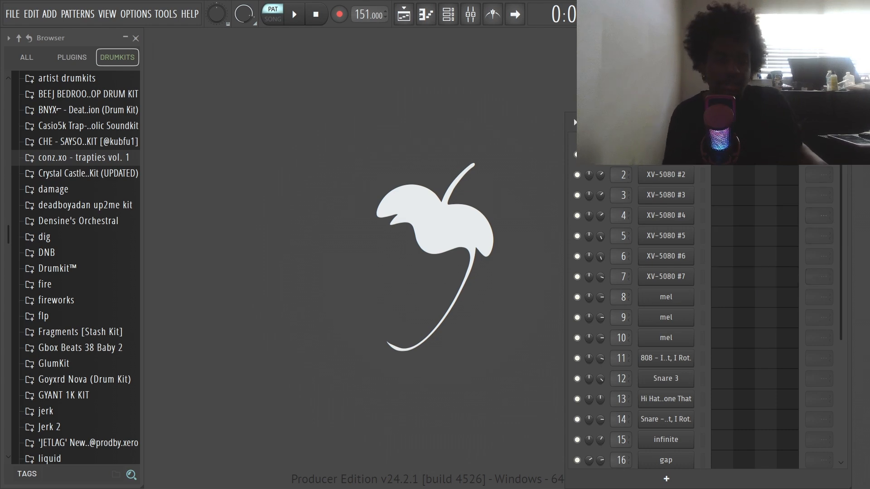
left_click(662, 174)
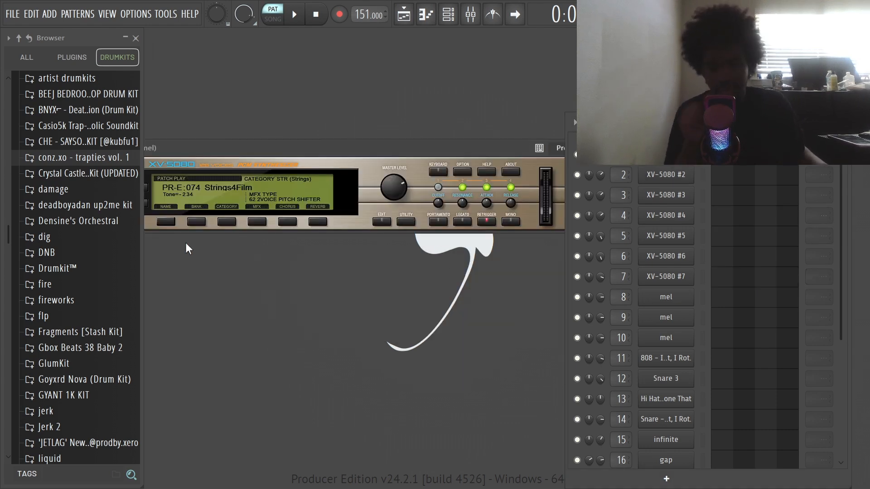
left_click_drag(286, 144, 326, 164)
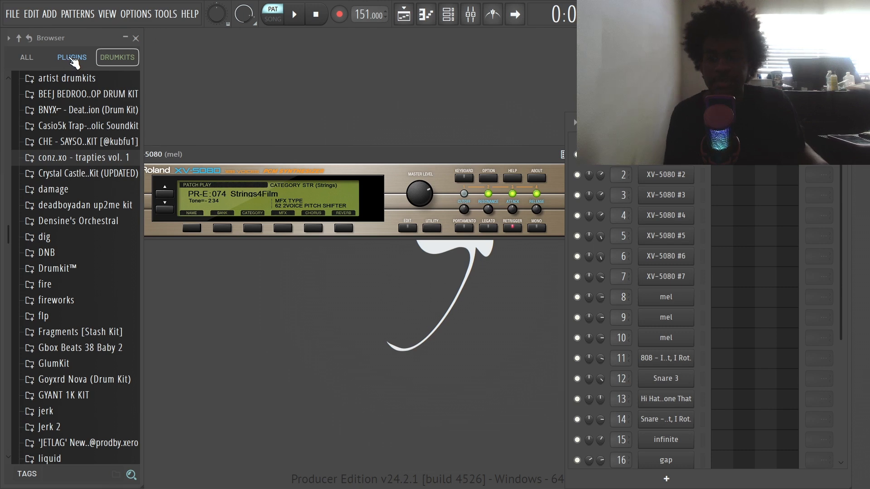
left_click(72, 58)
scroll(82, 141, "up", 20)
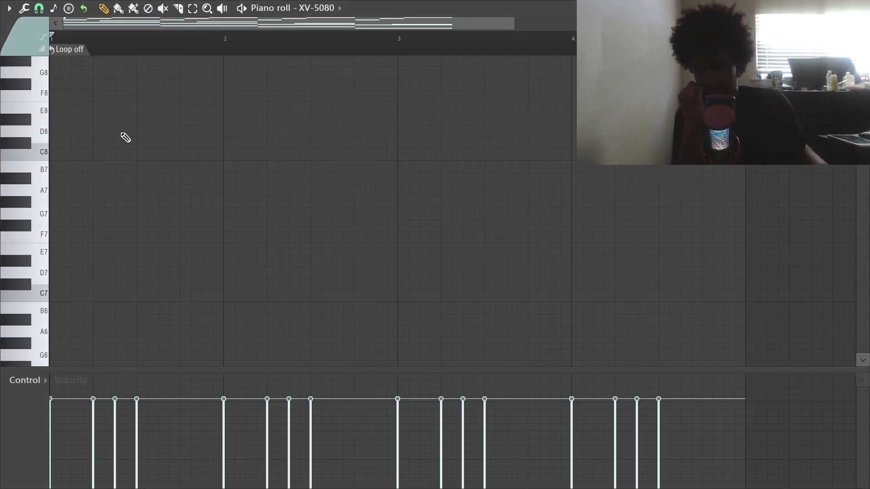
- Play the XV-5080 pattern in the piano roll and examine its four bars of notes
scroll(199, 132, "up", 1)
scroll(207, 145, "down", 10)
key("space")
scroll(173, 168, "down", 2)
scroll(175, 168, "up", 2)
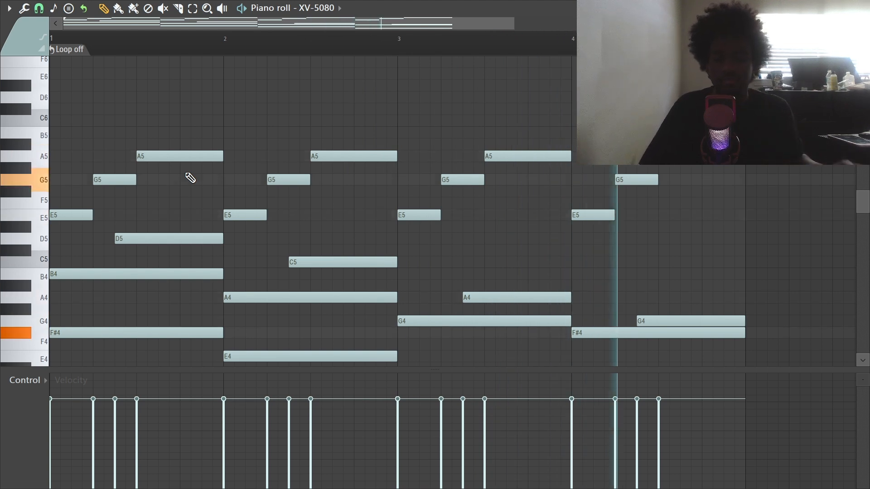
- Stop playback and select the E5, G5 and A5 melody notes across all four bars
scroll(439, 72, "down", 2)
scroll(371, 135, "down", 1, "ctrl")
scroll(370, 135, "up", 2)
left_click_drag(83, 128, 659, 235)
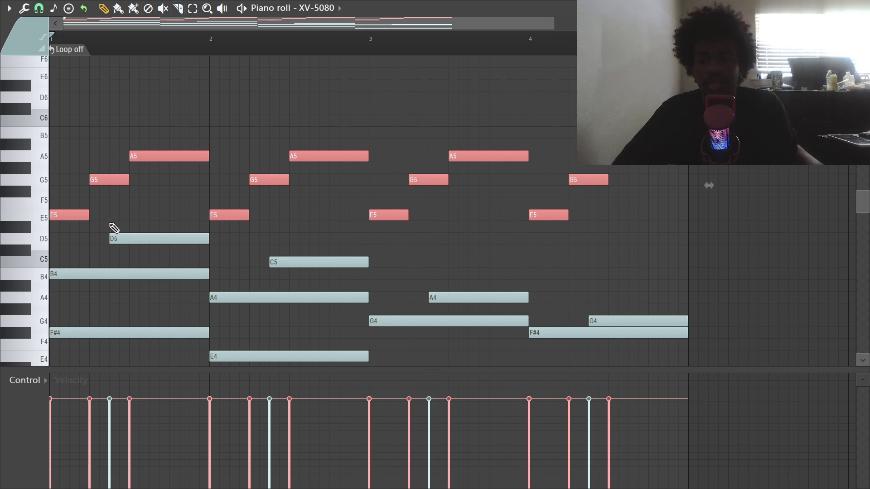
- Audition the E5, G5 and A5 melody alone by deleting all lower notes, and undo the deletion
scroll(110, 218, "down", 1)
left_click_drag(131, 200, 739, 466)
scroll(457, 243, "up", 4)
key("Delete")
scroll(271, 229, "up", 1)
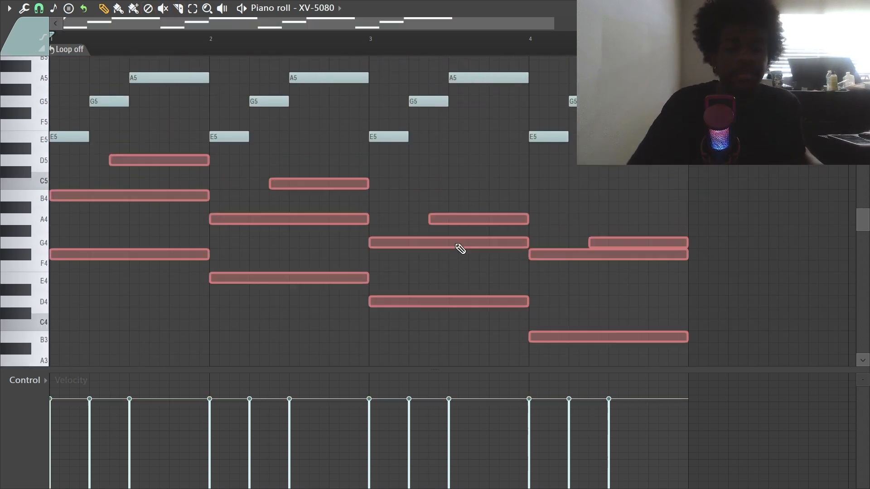
key("space")
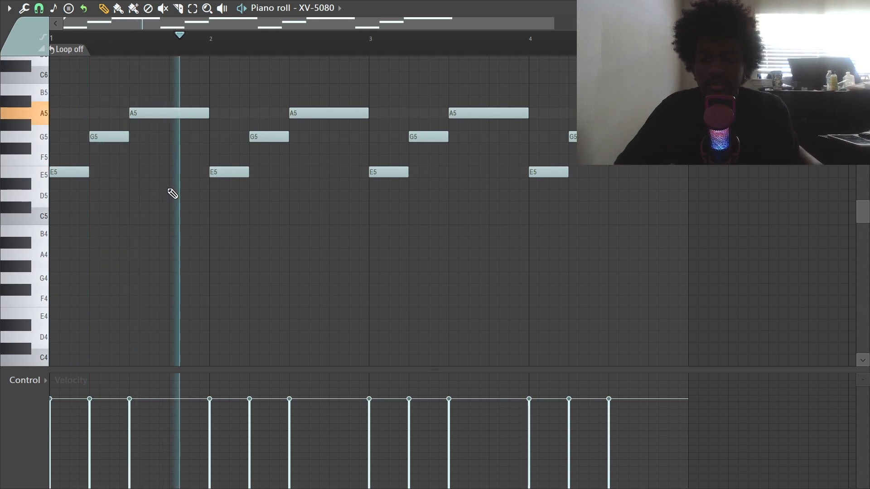
key("ctrl+z")
- Play the full pattern again and delete the mid-bar notes D5, C5, A4 and G4, one in each bar
key("space")
key("space")
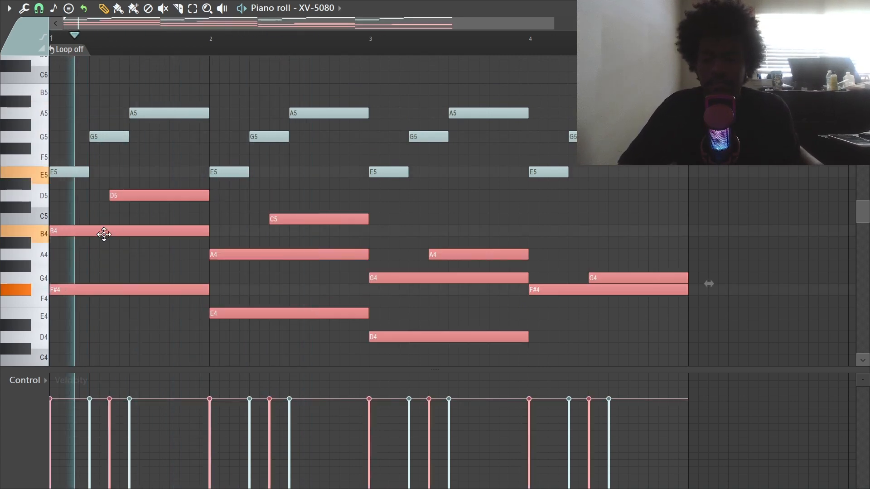
left_click(188, 196)
key("space")
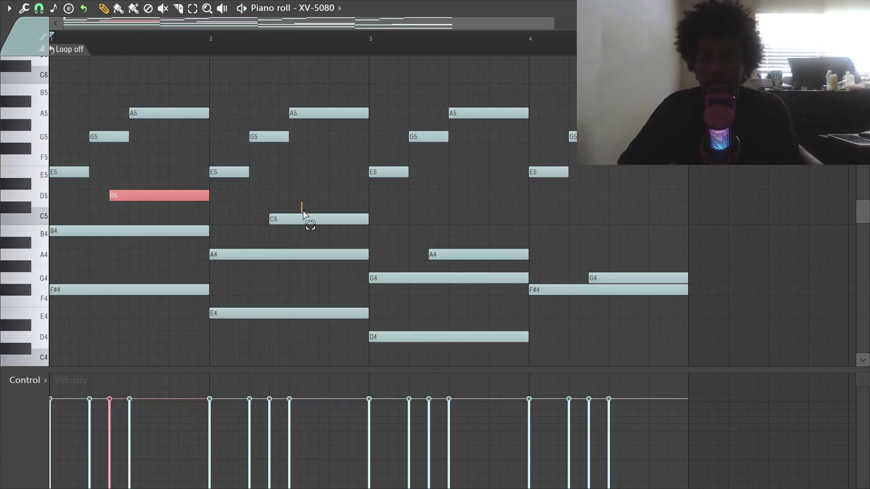
left_click_drag(461, 235, 490, 276)
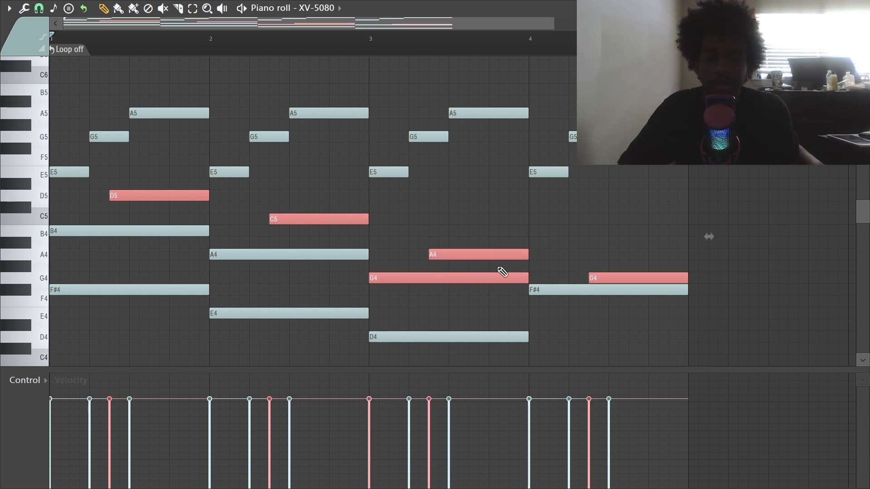
key("Delete")
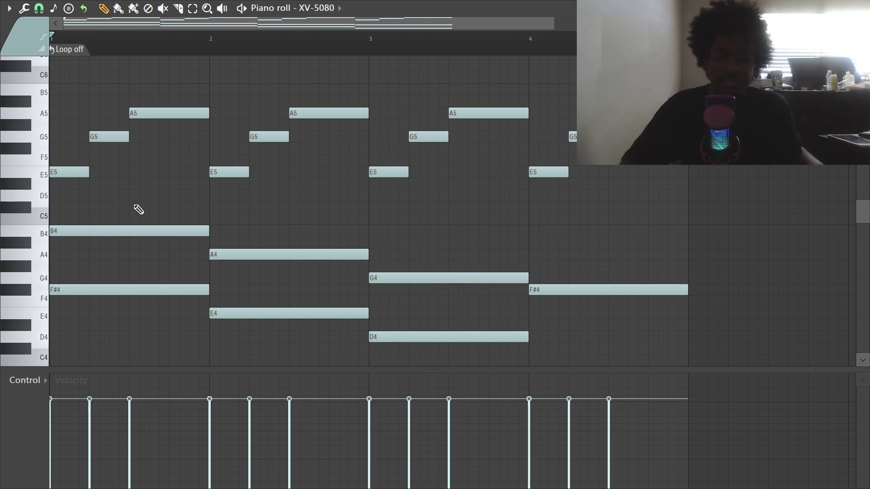
- Select and play the sustained chord notes under the melody, and single out the F#4 and B3 pair in bar four
left_click_drag(135, 205, 743, 364)
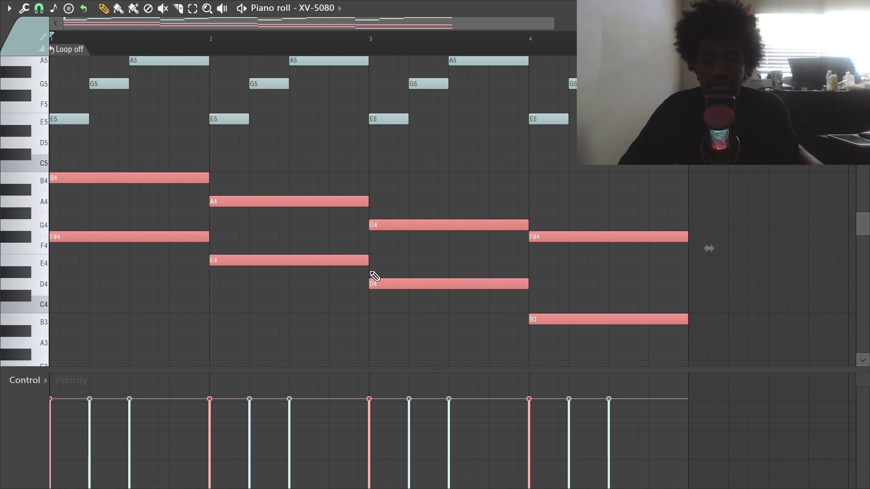
left_click(144, 224)
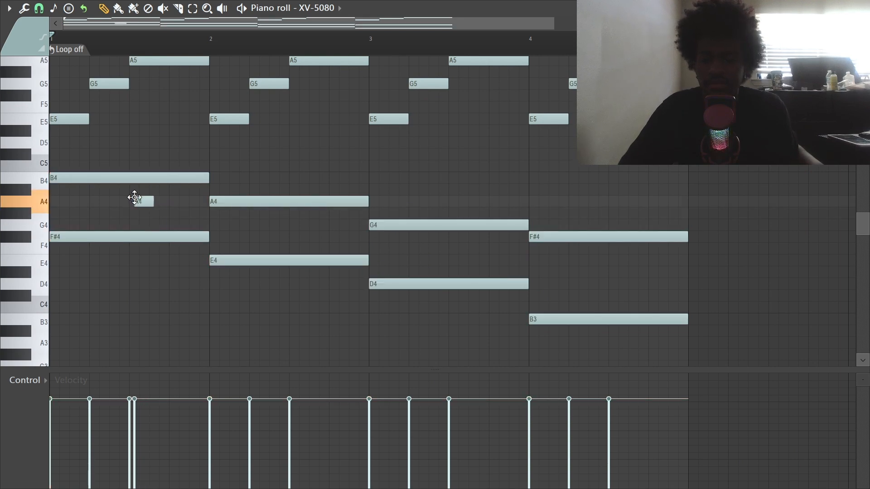
key("space")
key("space")
left_click_drag(559, 340, 545, 234)
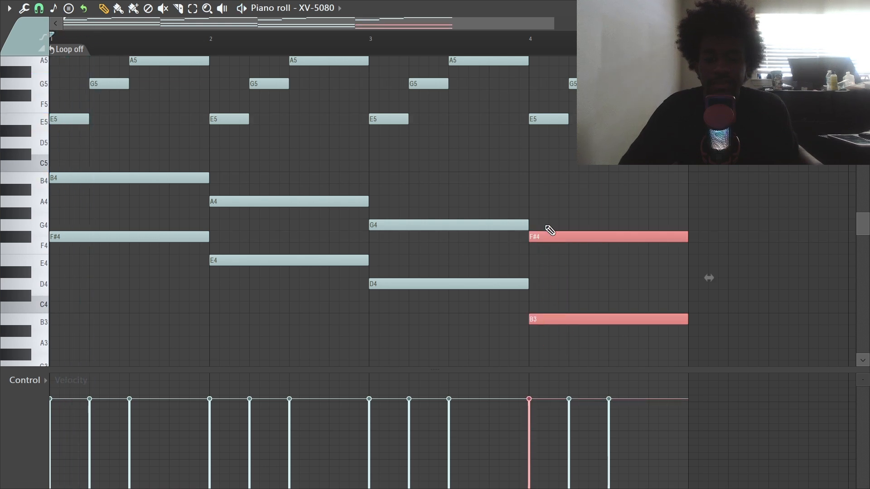
left_click(544, 272)
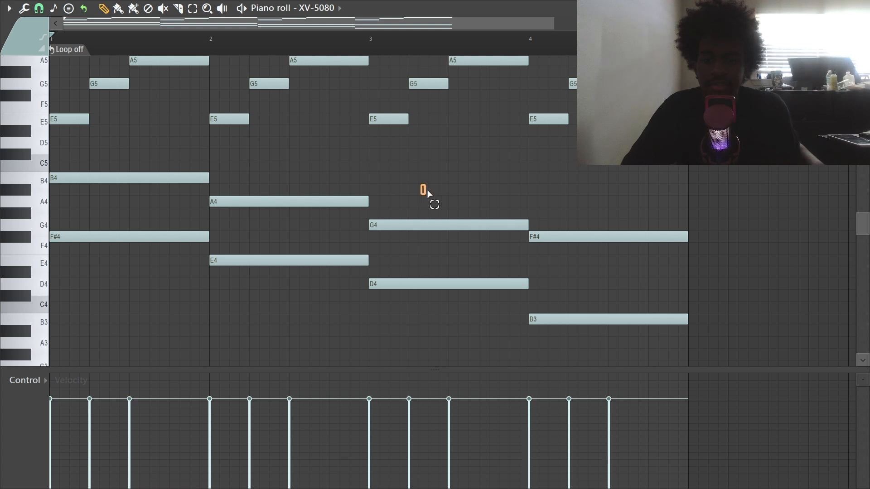
- Undo the deletions of the mid-bar notes in the XV-5080 pattern and play it again
key("ctrl+z")
key("ctrl+z")
key("ctrl+z")
key("ctrl+z")
key("ctrl+z")
key("ctrl+z")
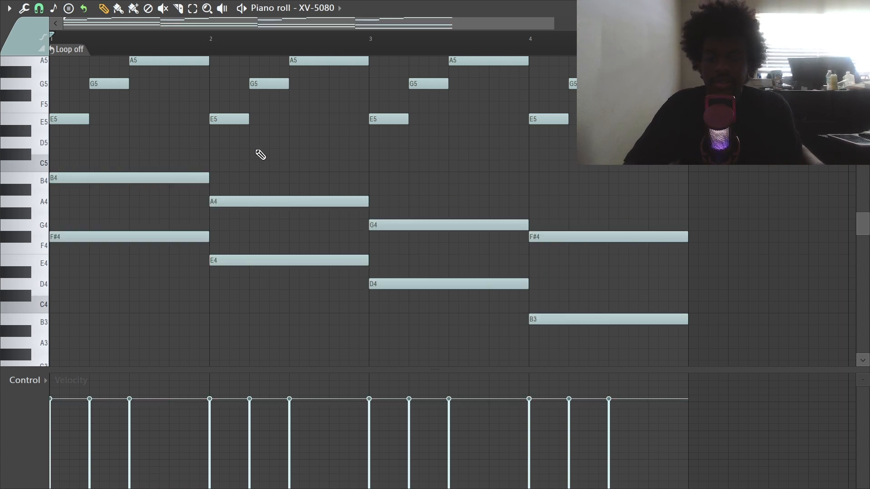
left_click(320, 130)
key("space")
scroll(242, 101, "up", 3)
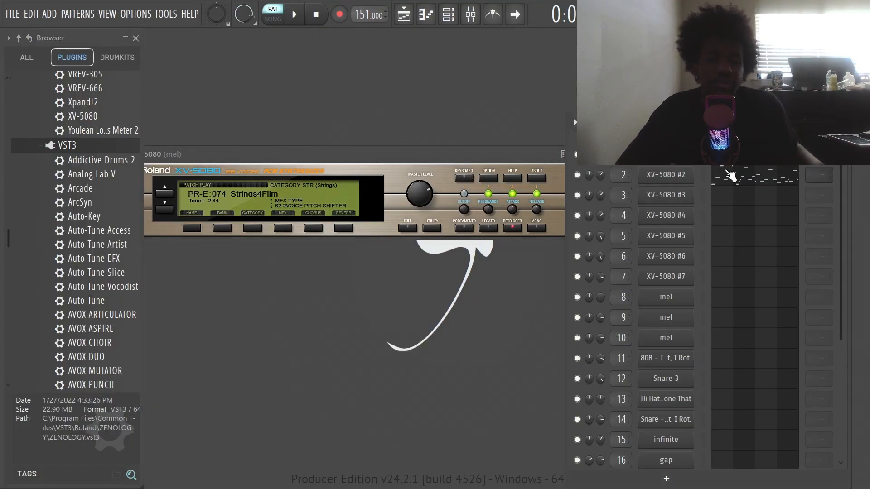
- Open the XV-5080 #2 channel's Digi Phased patch and play its four-bar note pattern in the piano roll
left_click(720, 178)
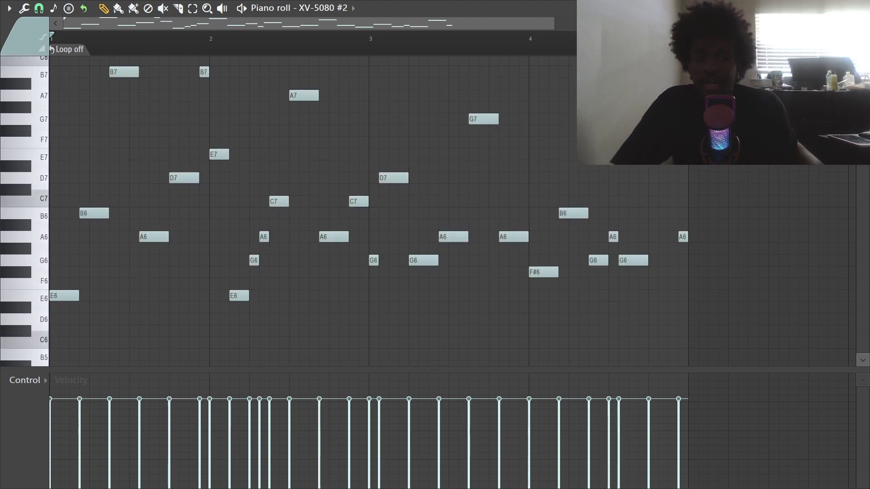
left_click(862, 8)
left_click(652, 180)
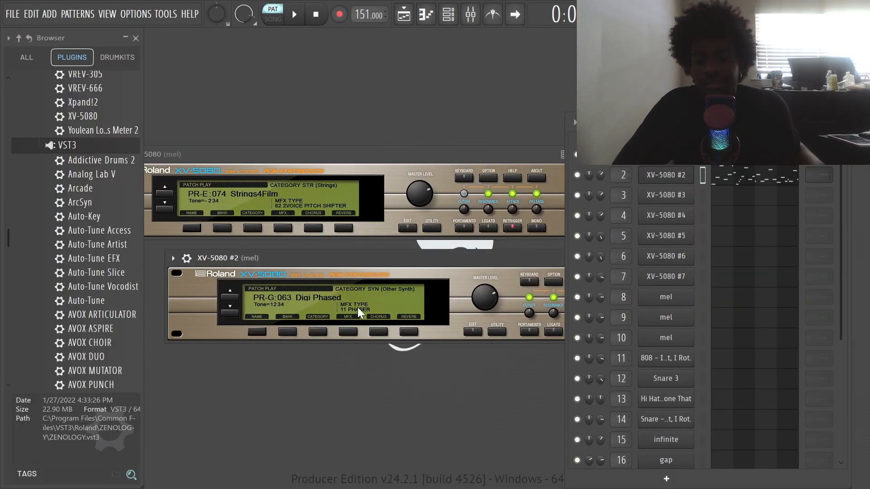
left_click(752, 181)
key("space")
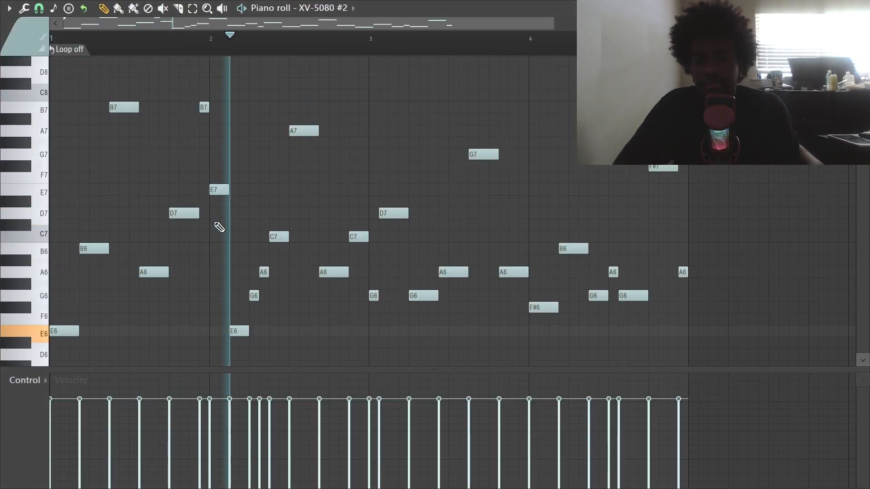
scroll(332, 43, "down", 1)
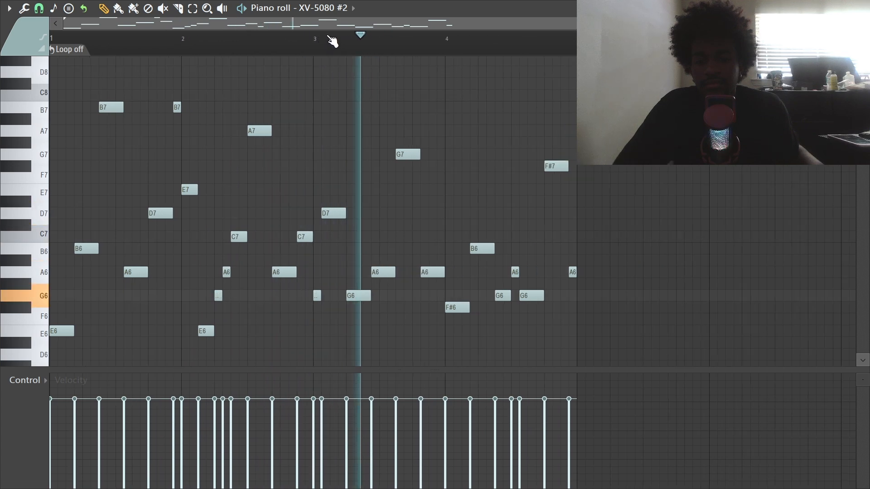
scroll(332, 41, "down", 1)
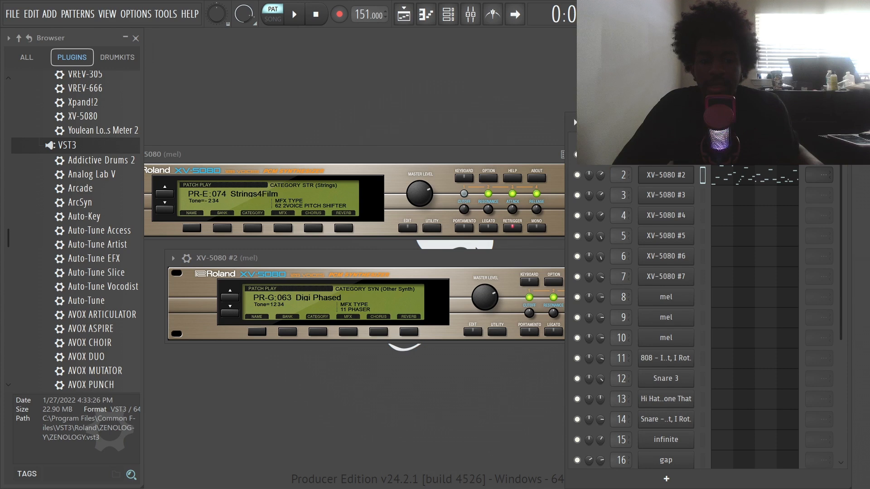
- Switch to the next pattern and open the XV-5080 #3 channel's Poly Pulse patch and its notes
key("KP_Add")
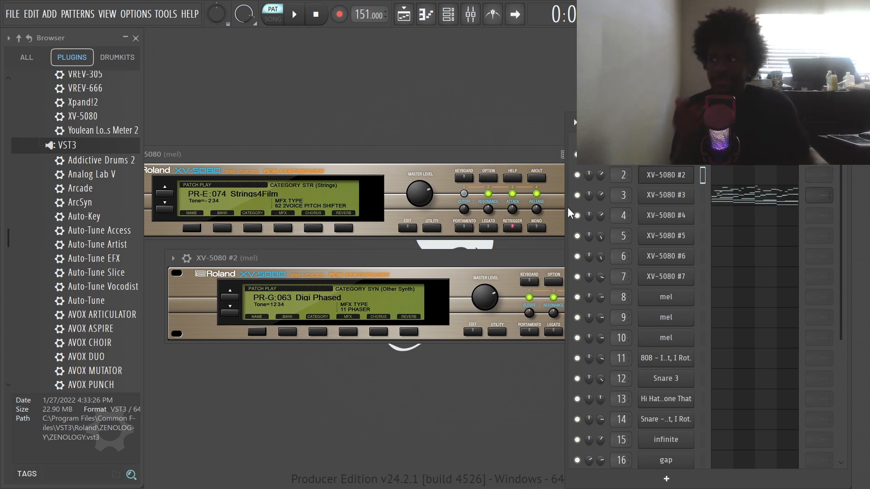
key("KP_Subtract")
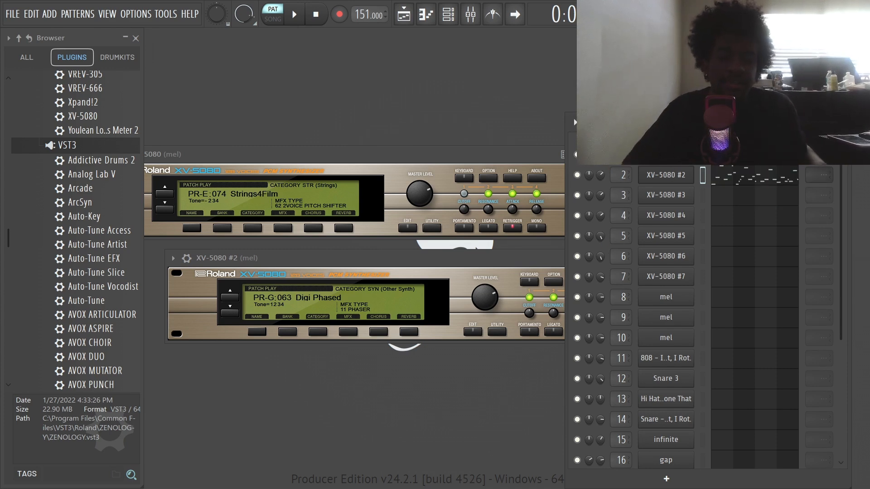
key("KP_Add")
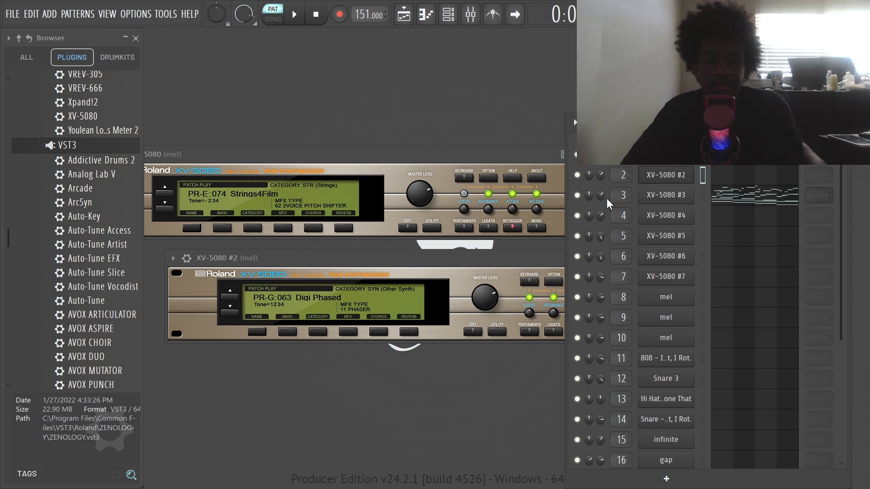
left_click(665, 196)
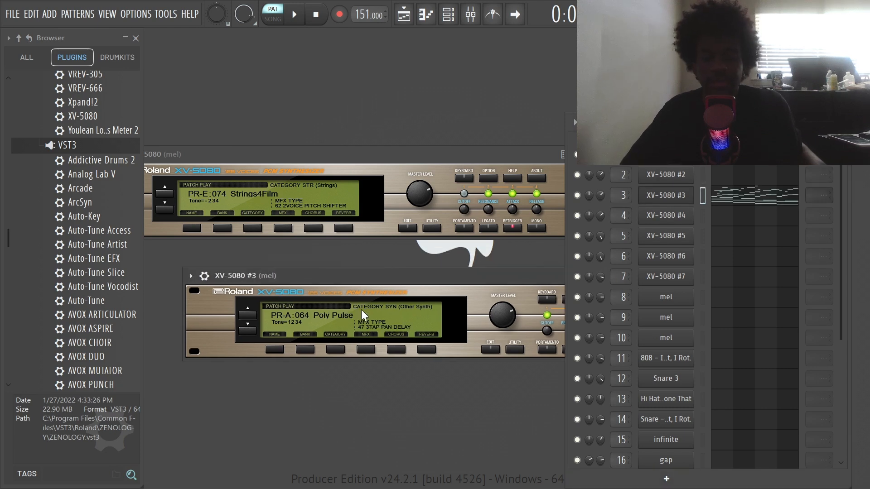
left_click(716, 198)
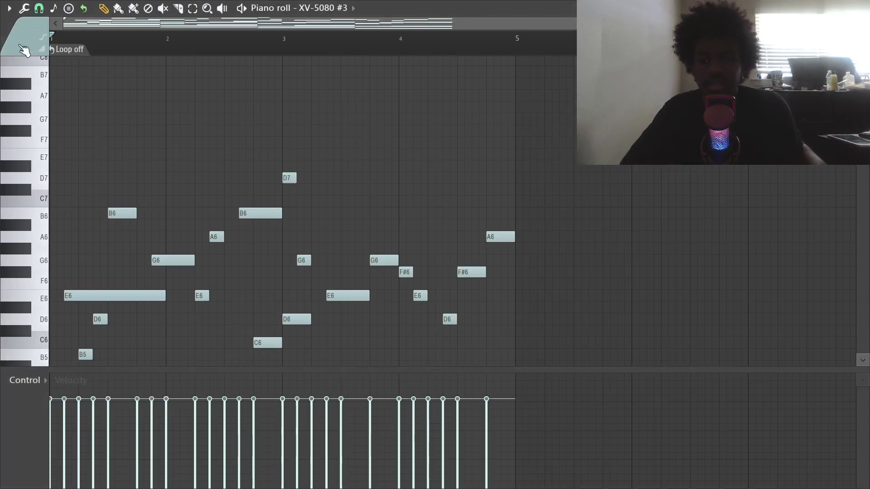
- Highlight the E5, G5 and A5 melody and the lower chord notes in the XV-5080 #3 pattern, and clear the selection
scroll(181, 122, "down", 6)
left_click_drag(94, 173, 495, 360)
left_click(474, 100)
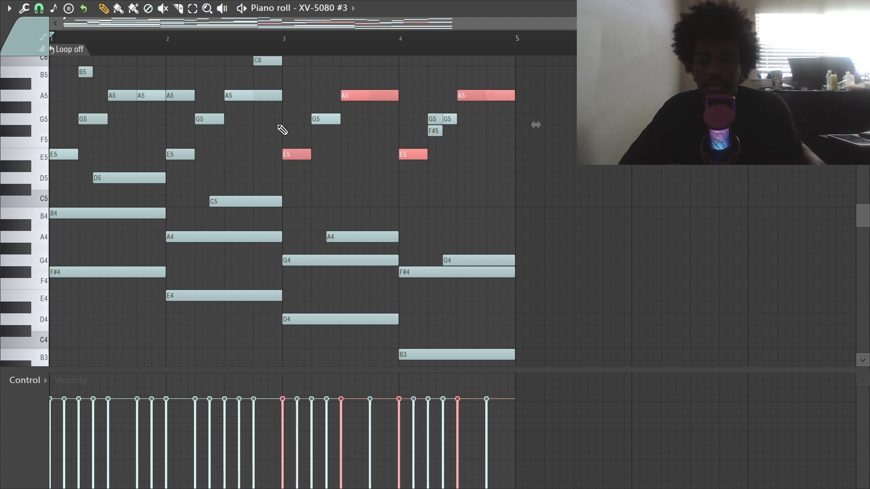
left_click_drag(83, 129, 474, 358)
scroll(378, 220, "up", 3)
scroll(359, 214, "down", 3)
scroll(353, 213, "up", 1)
left_click_drag(322, 150, 197, 194)
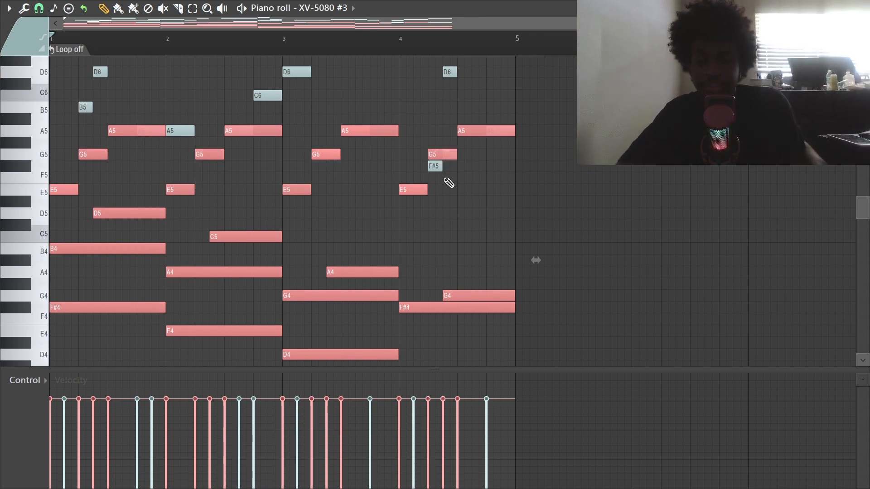
scroll(344, 196, "up", 3)
left_click(239, 164)
right_click(240, 164)
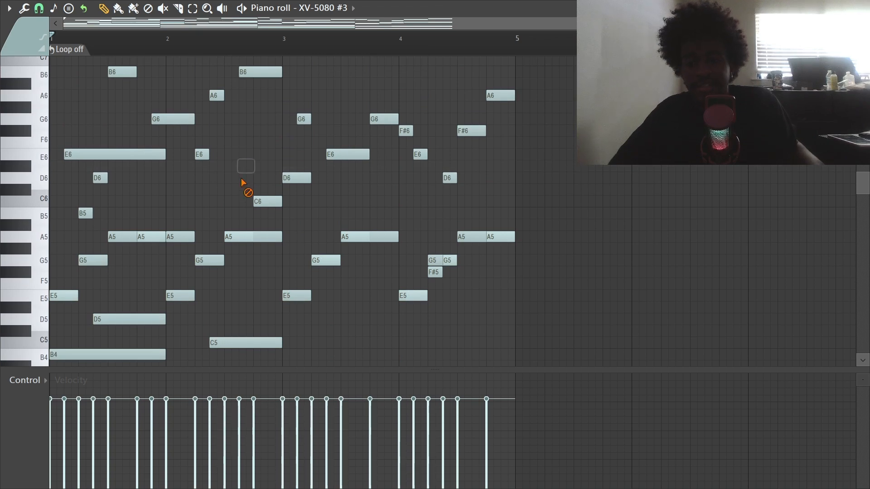
- Play the XV-5080 #3 pattern and examine the added upper notes across its four bars
scroll(139, 121, "up", 2)
key("space")
left_click(225, 191)
right_click(225, 192)
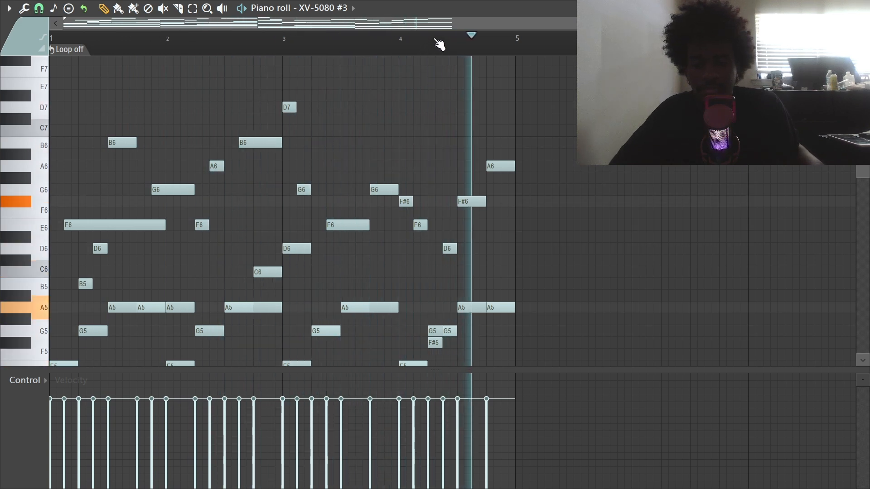
scroll(437, 45, "down", 1)
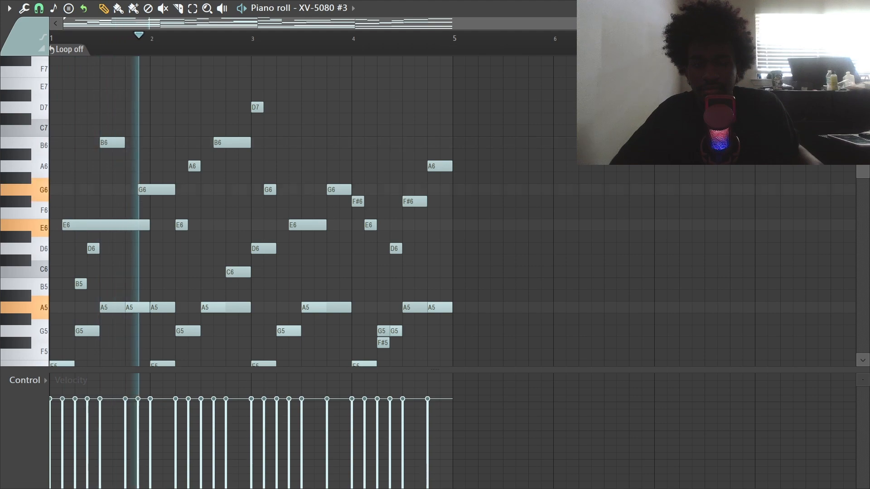
scroll(203, 294, "down", 2)
- Leave the XV-5080 #3 notes, switch to the next pattern and open the XV-5080 #4 channel's plugin
key("F7")
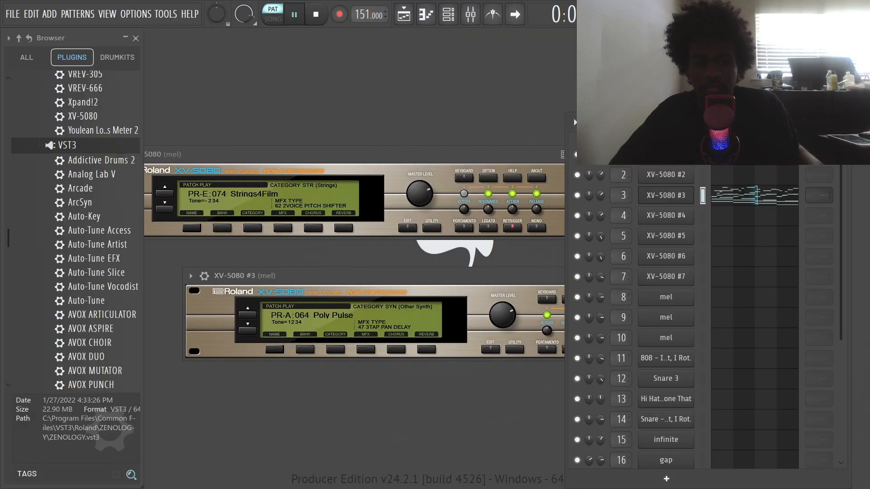
key("KP_Add")
left_click(702, 218)
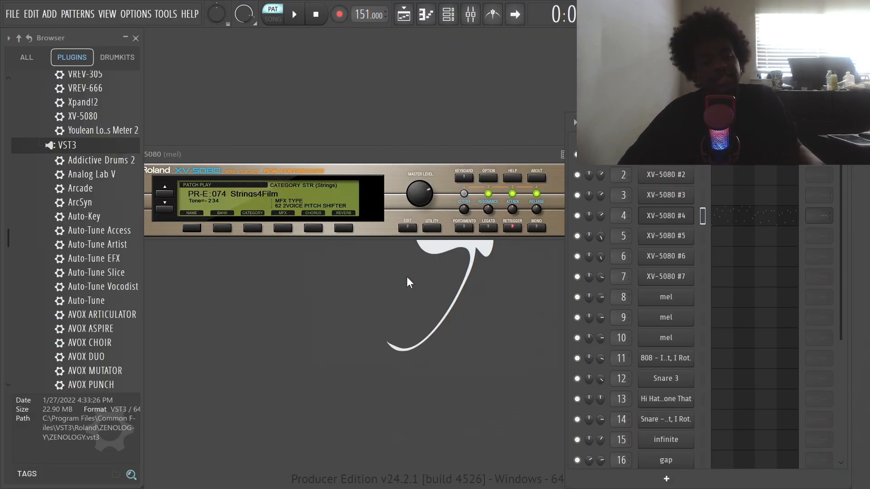
left_click(664, 220)
left_click(661, 221)
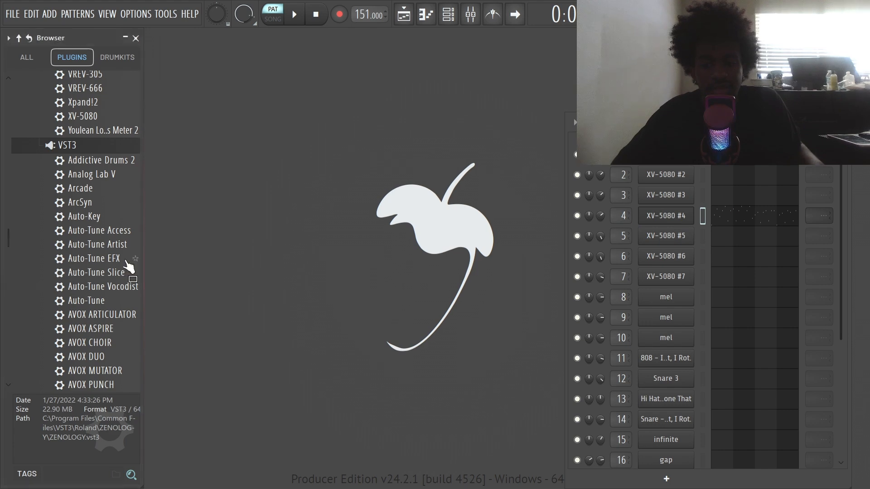
- Rearrange the channel rack and the XV-5080 #4 plugin window so the Wire Pad patch name can be read
left_click_drag(628, 119, 454, 94)
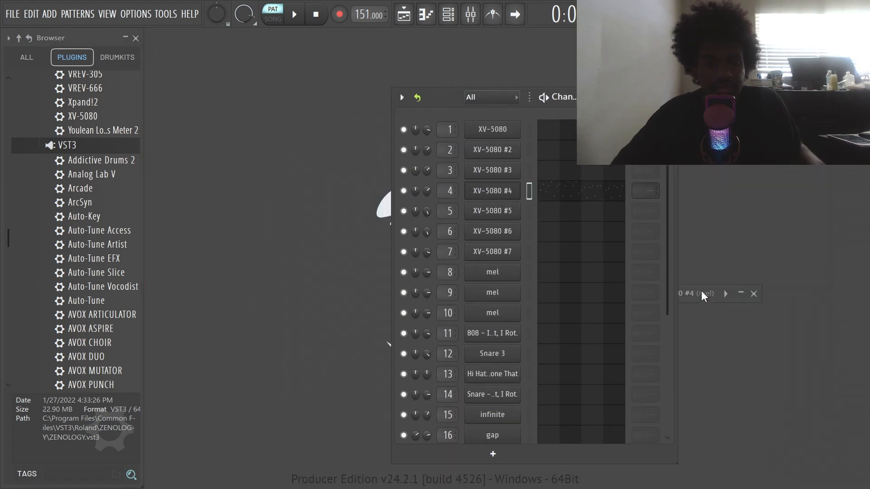
double_click(703, 293)
left_click_drag(704, 293, 157, 112)
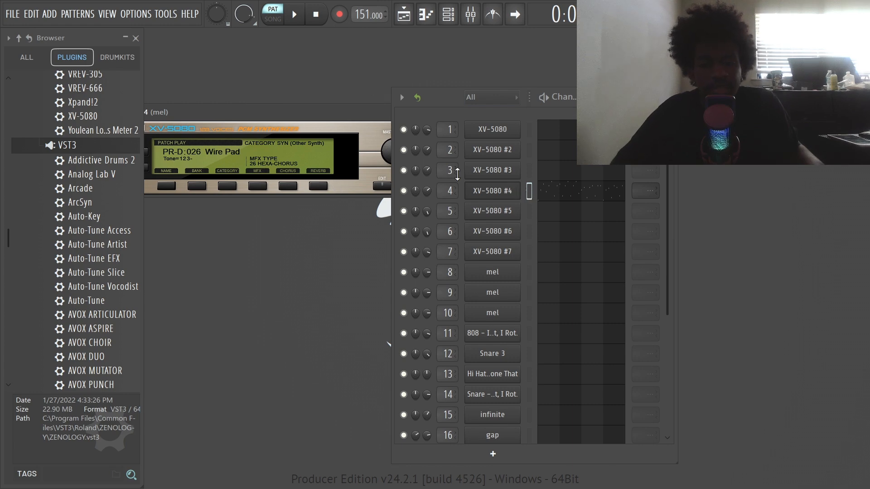
left_click(497, 194)
- Play the XV-5080 #4 pattern in the piano roll, examine its short notes, and close the piano roll
left_click(550, 190)
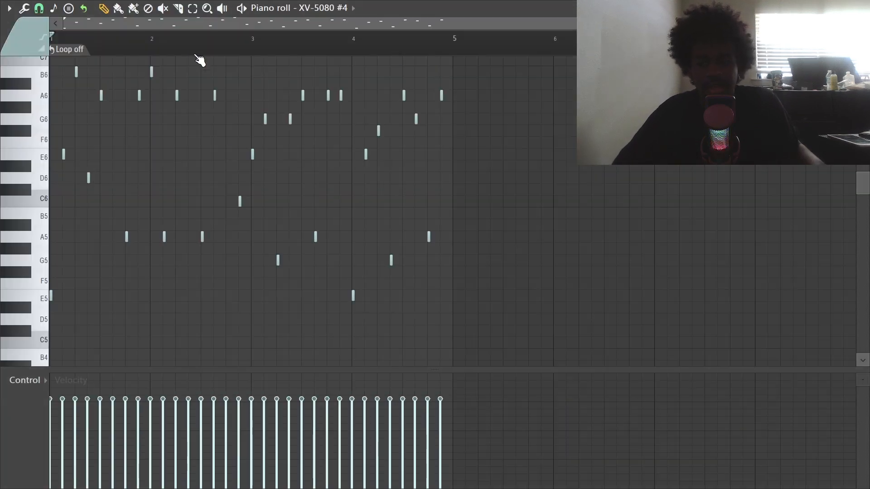
scroll(129, 218, "up", 3)
scroll(99, 36, "up", 2)
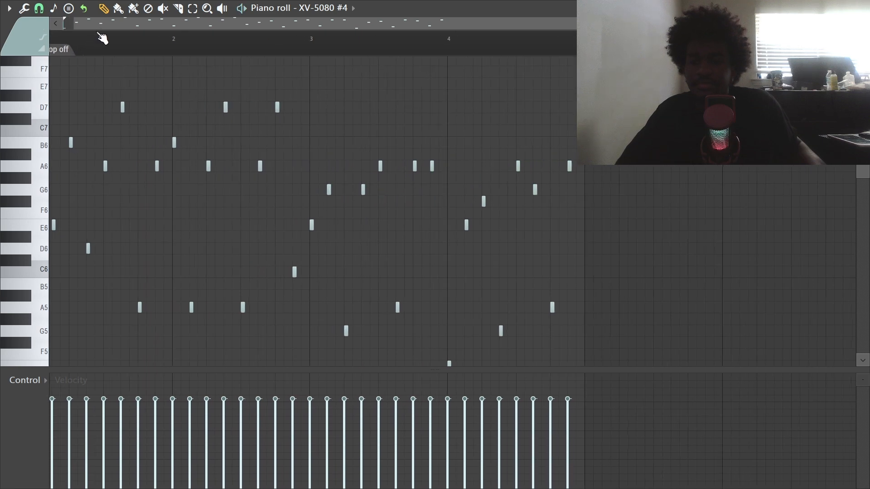
key("space")
scroll(136, 222, "down", 2)
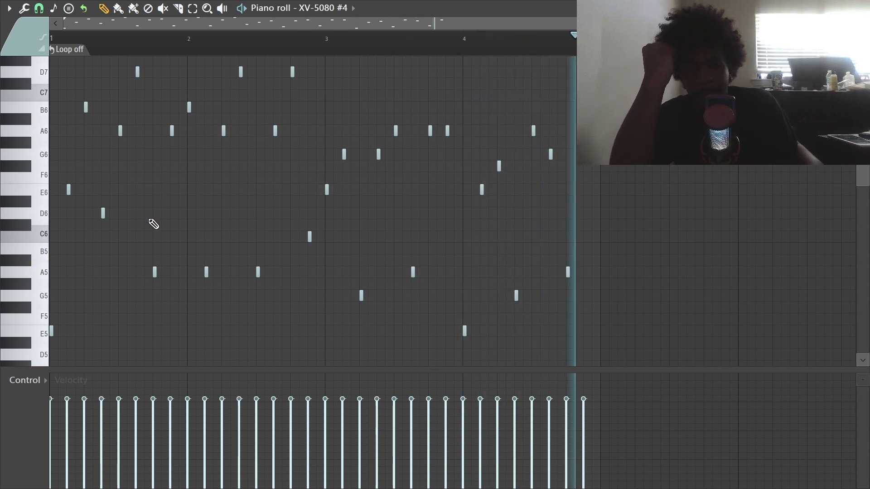
scroll(462, 48, "down", 1)
key("space")
left_click(862, 8)
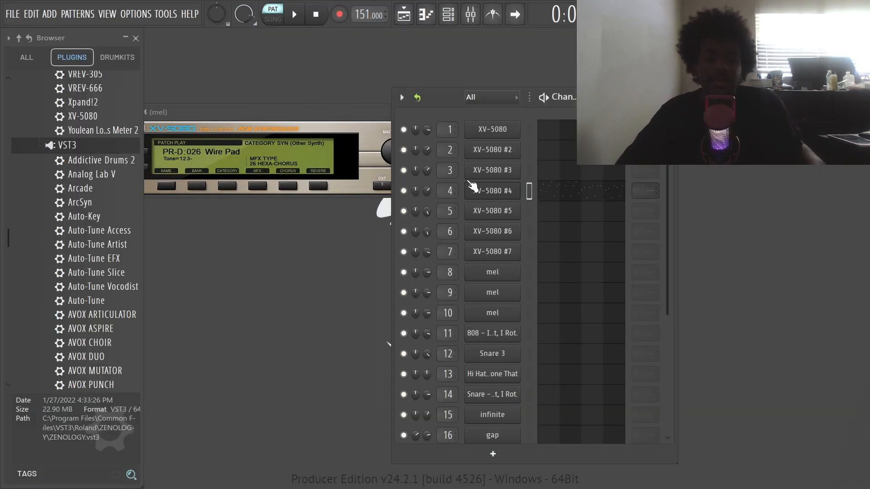
- Open the XV-5080 #5 channel's plugin and move its window so the D-50 Stack patch name can be read
left_click(475, 212)
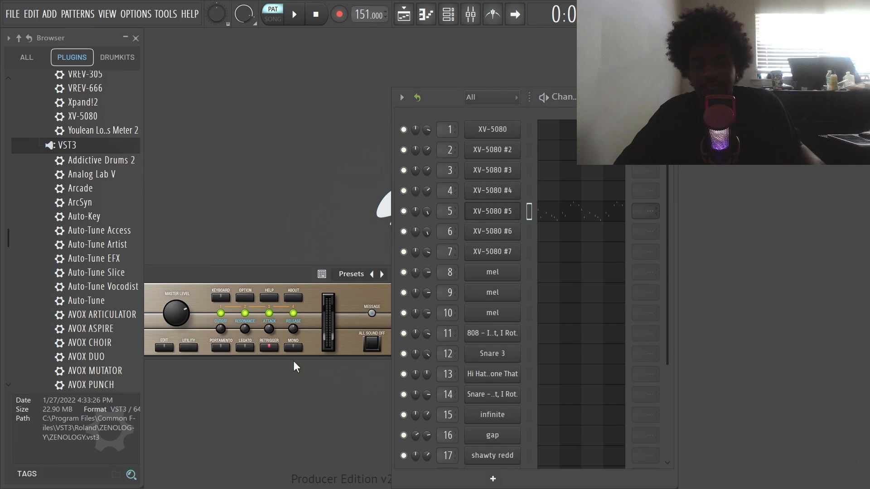
left_click_drag(247, 273, 410, 222)
left_click_drag(301, 224, 344, 209)
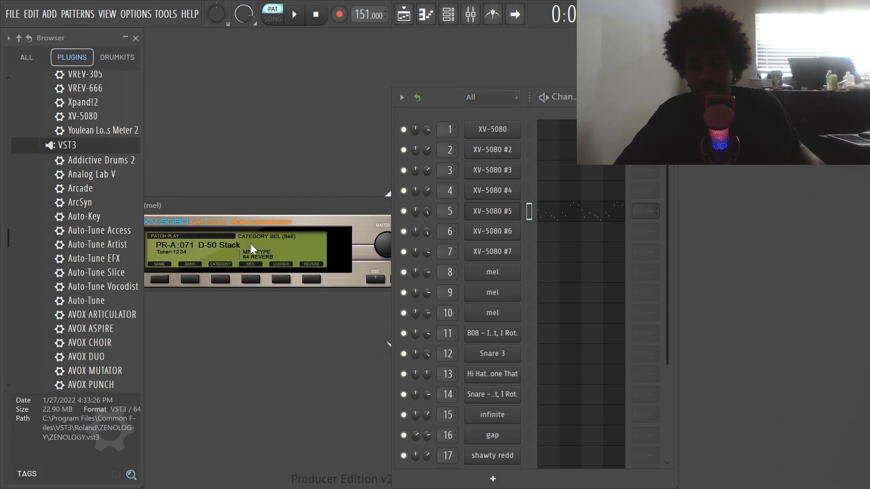
- Play the XV-5080 #5 pattern in the piano roll, examine its notes, and close the piano roll
left_click(552, 213)
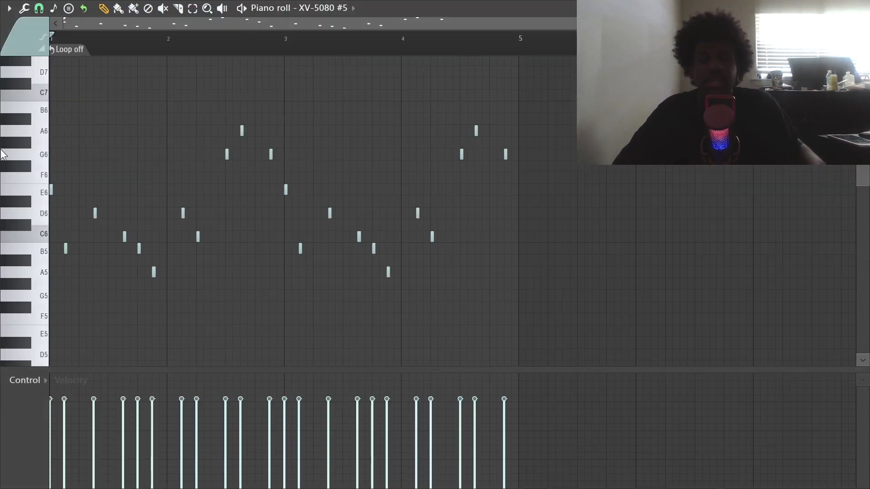
key("space")
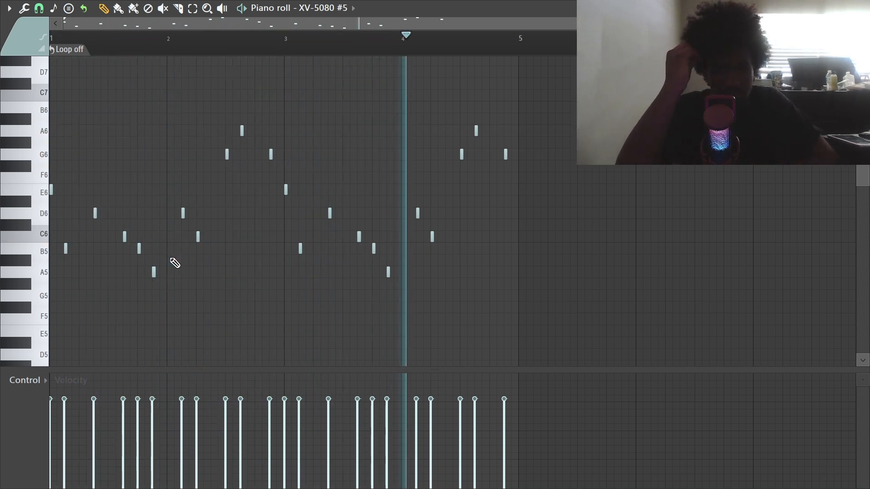
key("space")
left_click(862, 8)
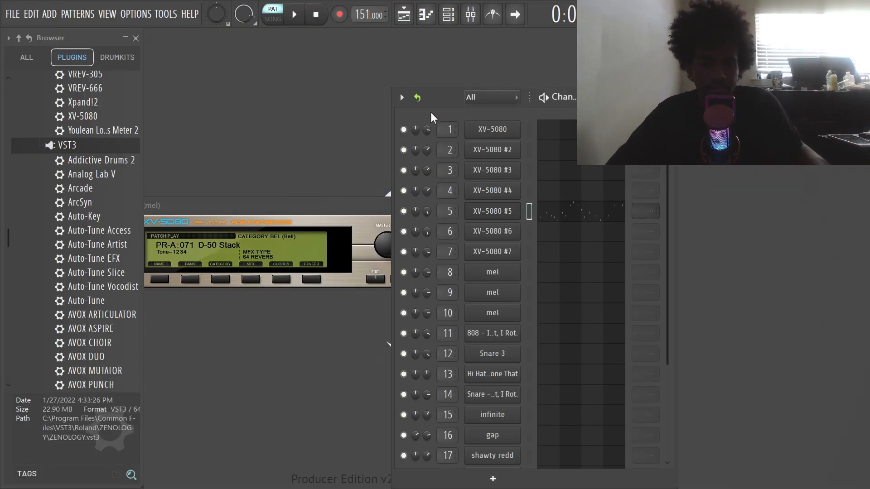
- Open the XV-5080 #6 channel's plugin, play its pattern in the piano roll, examine its rising notes, and close the piano roll
left_click(494, 233)
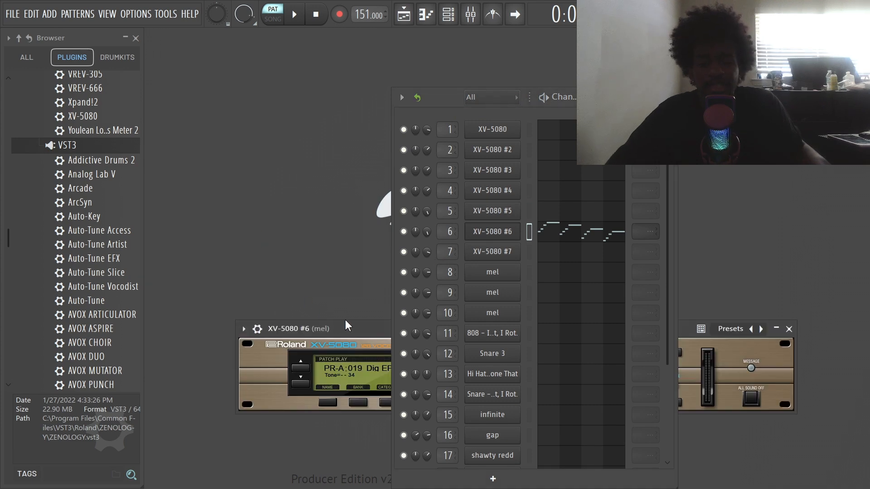
left_click(539, 235)
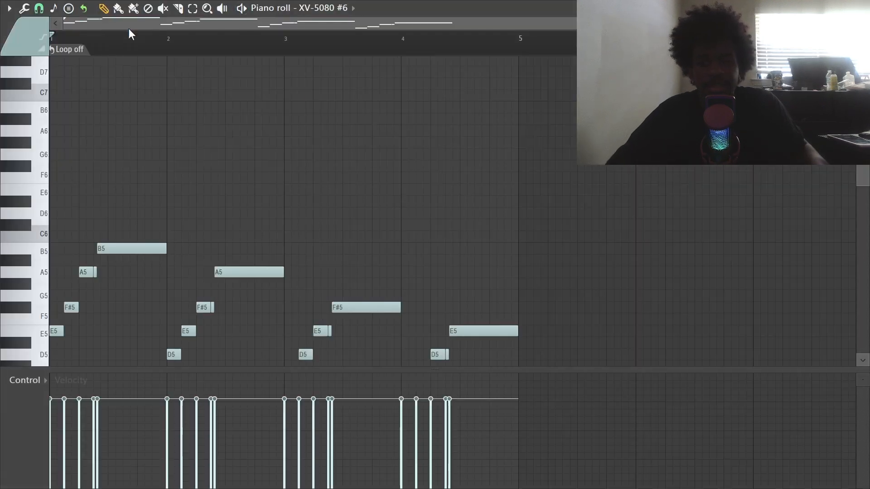
scroll(194, 263, "up", 3)
key("space")
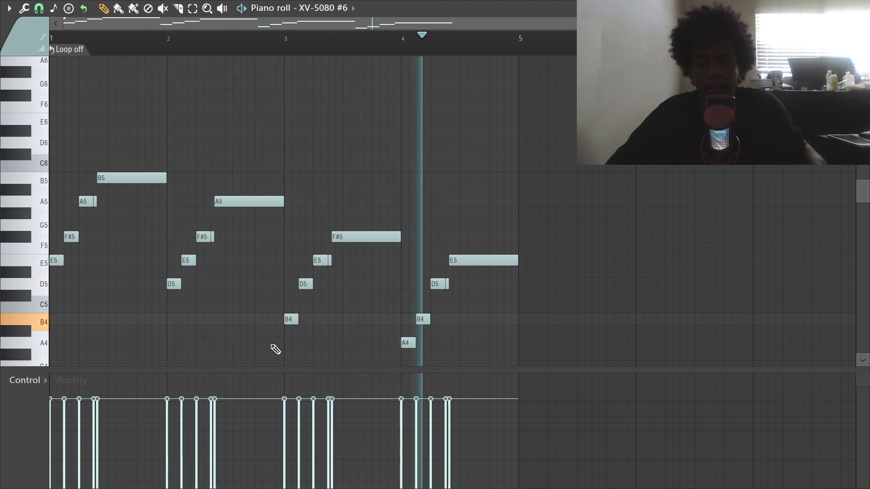
key("space")
left_click(861, 8)
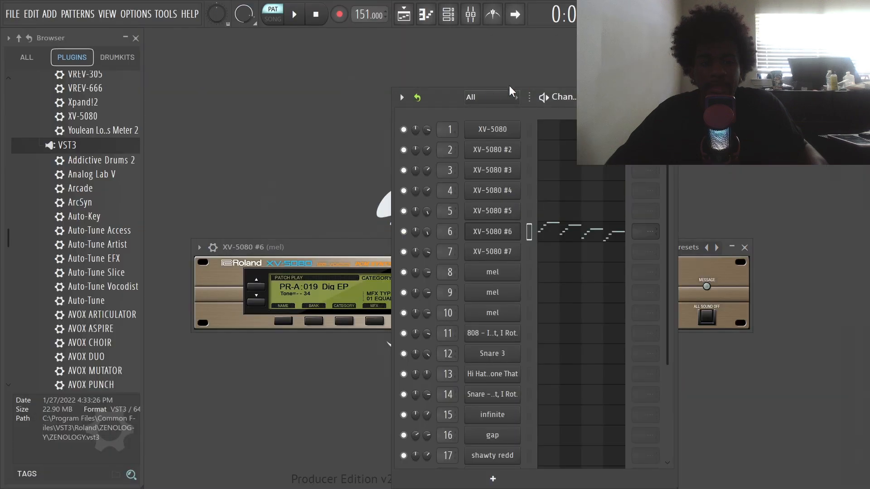
- Open the XV-5080 #7 plugin, move its window so the Sine System patch name can be read, and play its pattern in the piano roll
left_click(492, 252)
left_click_drag(320, 339, 251, 196)
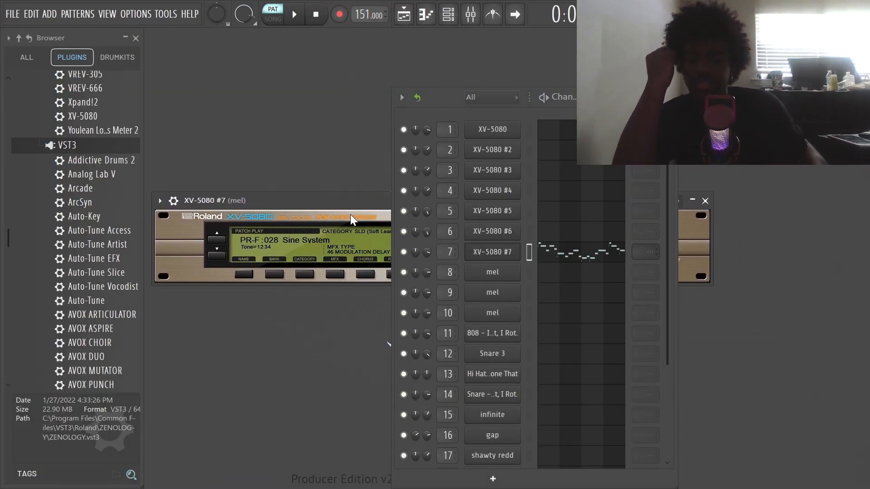
left_click(568, 252)
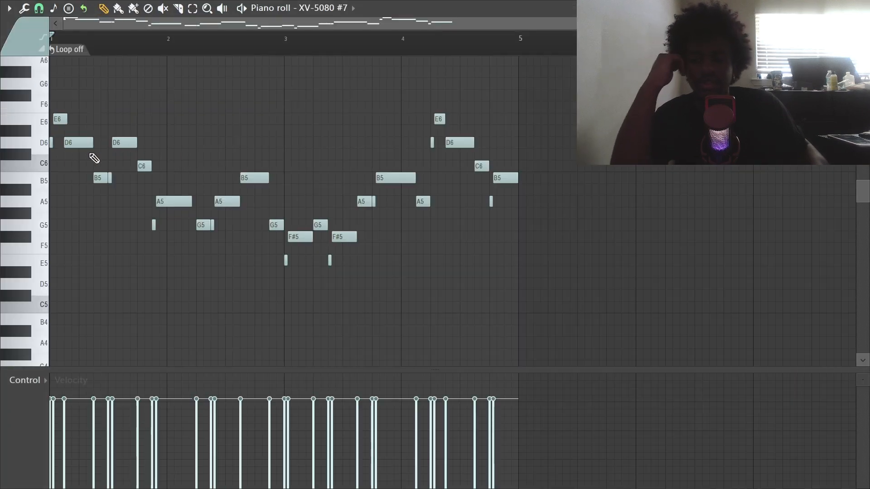
scroll(120, 145, "up", 2)
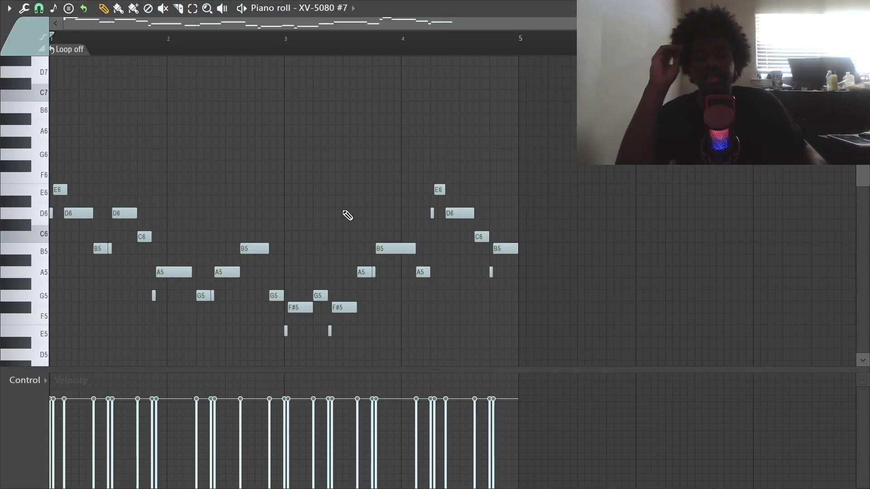
key("space")
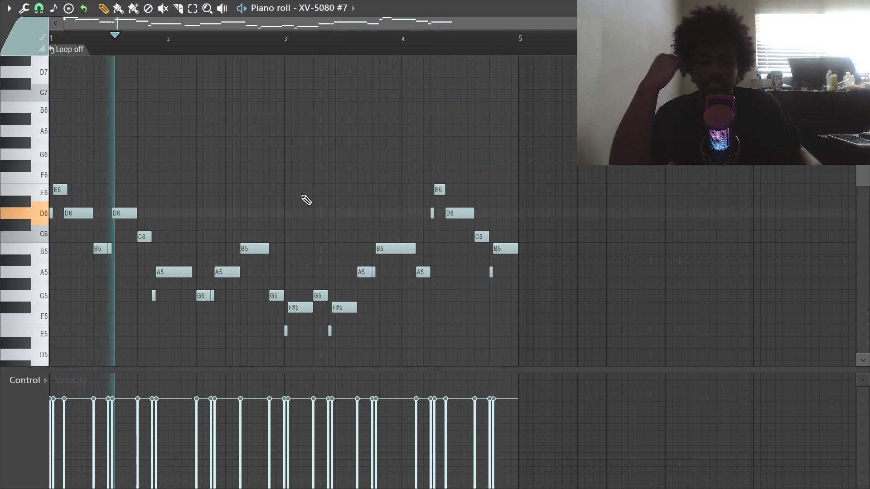
key("space")
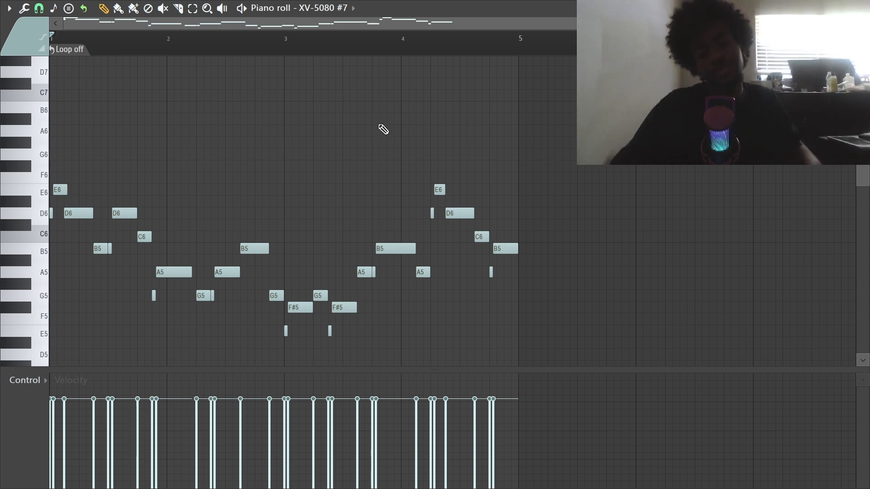
- Select notes in the XV-5080 #7 pattern to point out the short grace notes, and clear the selection
left_click_drag(497, 133, 51, 363)
left_click(372, 131, "ctrl")
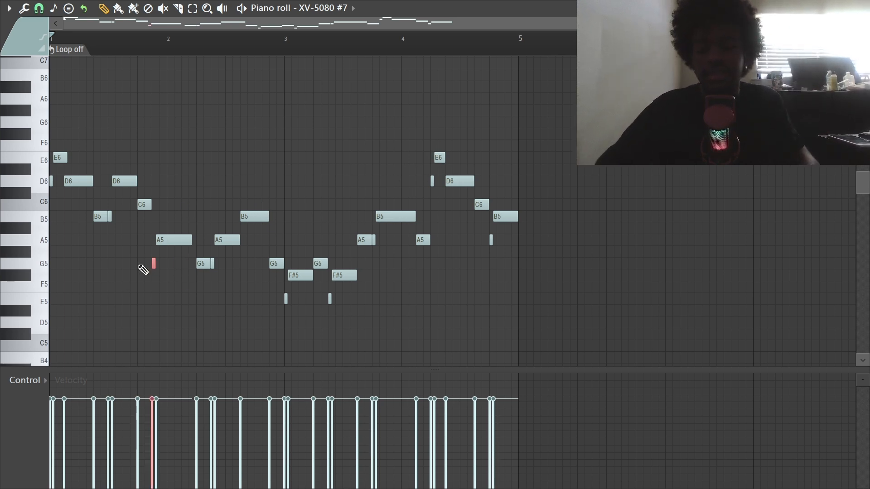
left_click(44, 182, "ctrl")
left_click(55, 183)
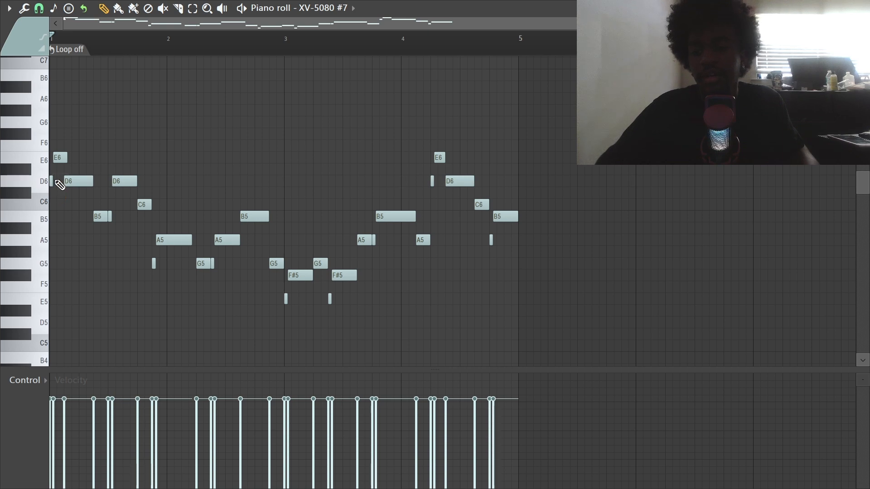
- Try removing the short notes before the first E6 and second D6, extending those notes to the left, and play the result
left_click(72, 132)
right_click(72, 132)
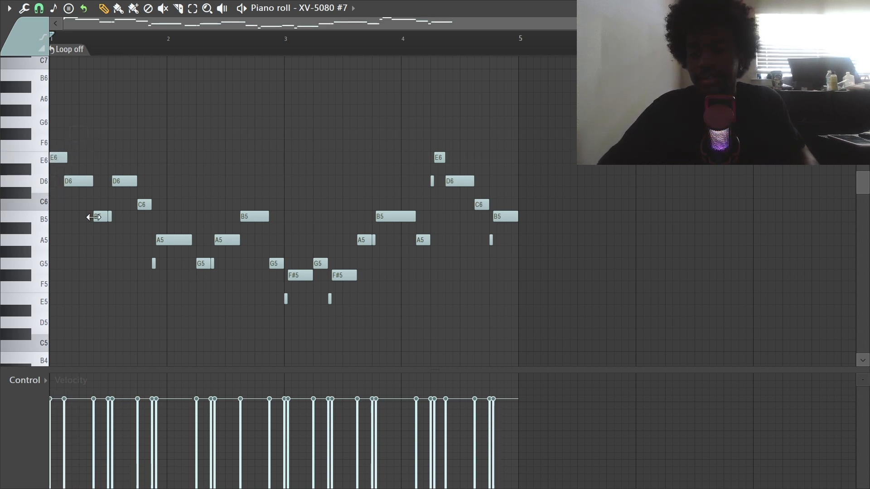
right_click(109, 217)
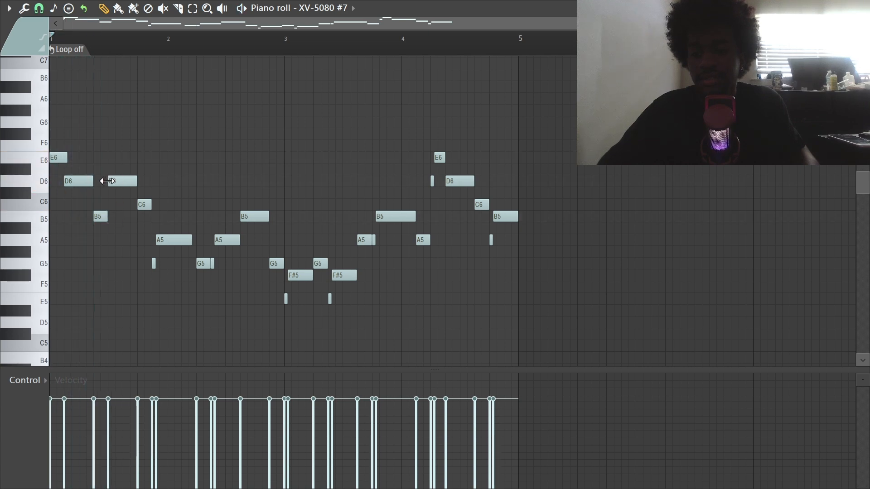
key("space")
key("space")
- Undo the removal of the short notes and the note extensions in the XV-5080 #7 pattern, leaving no stray notes
left_click(137, 134)
right_click(154, 135)
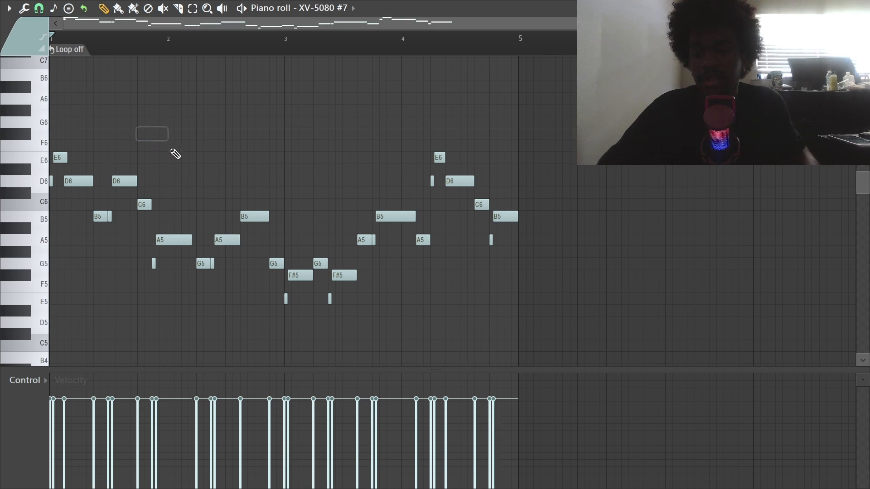
left_click(80, 145)
right_click(81, 145)
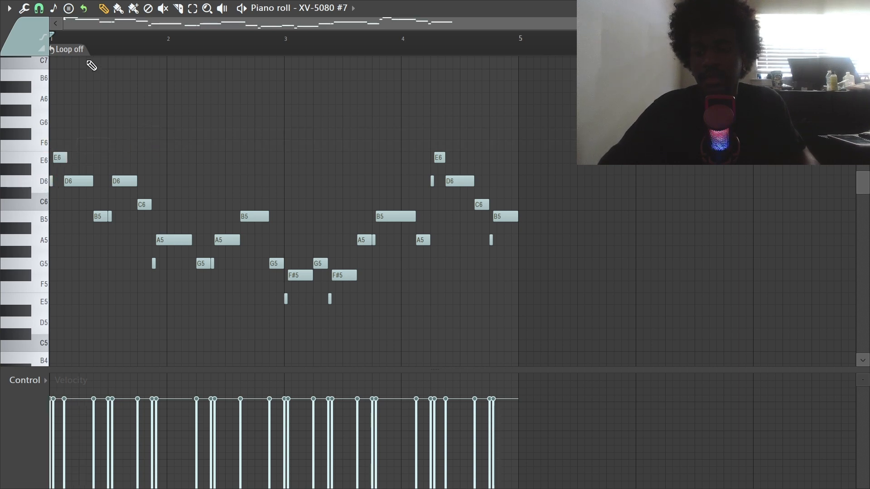
- Play the XV-5080 #7 melody again, follow its grace notes in the piano roll, close the piano roll, and stop playback
scroll(90, 67, "up", 4)
scroll(76, 99, "down", 6)
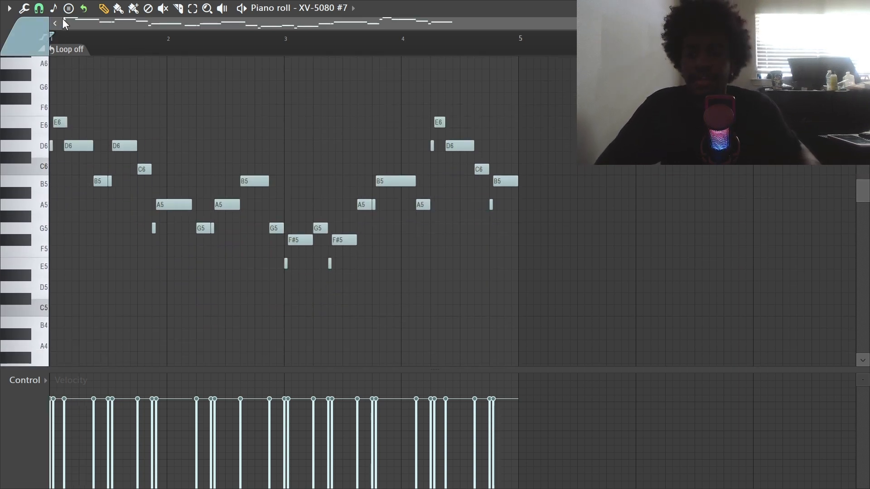
key("space")
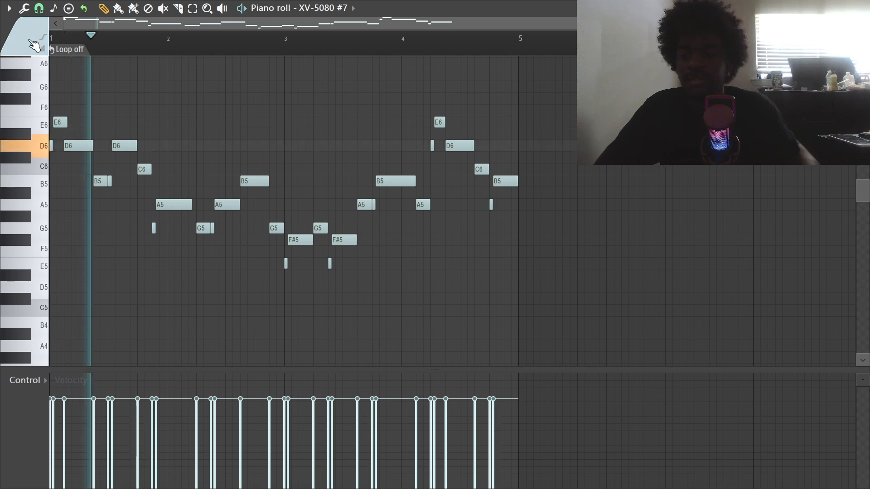
scroll(187, 50, "down", 1)
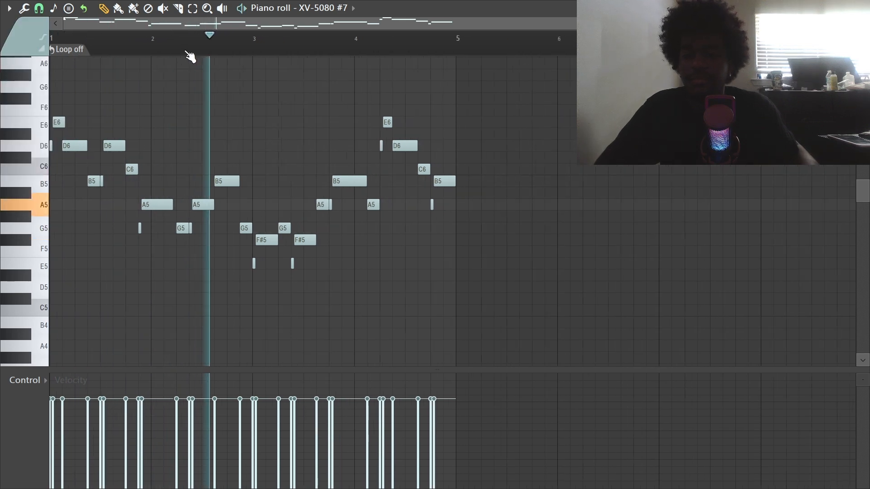
scroll(189, 51, "up", 6)
scroll(443, 54, "down", 4)
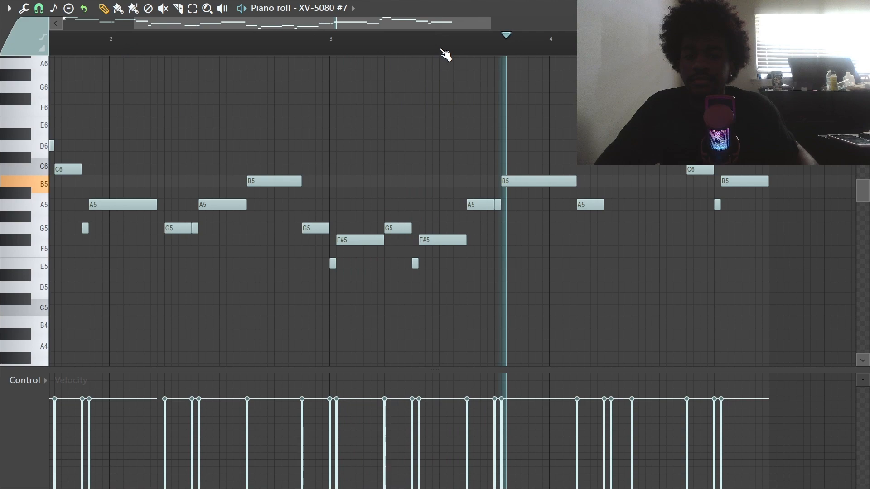
left_click(861, 8)
key("space")
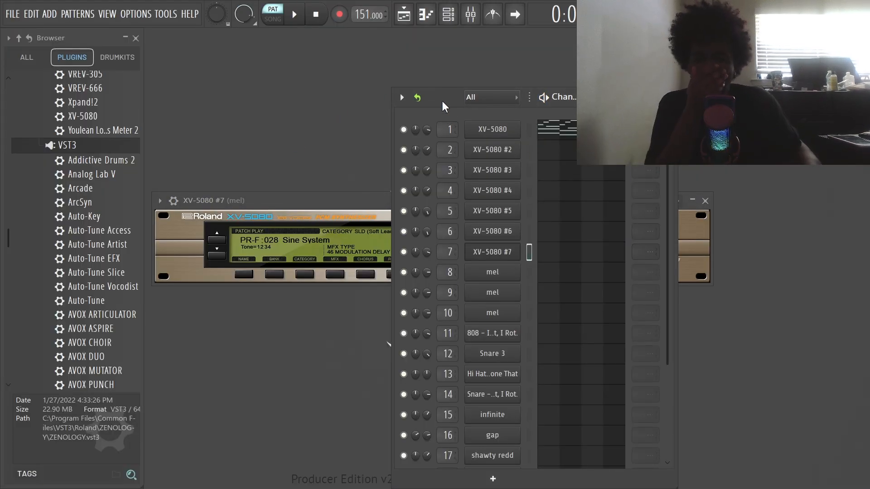
- In the playlist, select the patterns XV-5080 through XV-5080 #7 and place them at bar 1 on Tracks 18 to 24
left_click(404, 14)
scroll(340, 132, "down", 3)
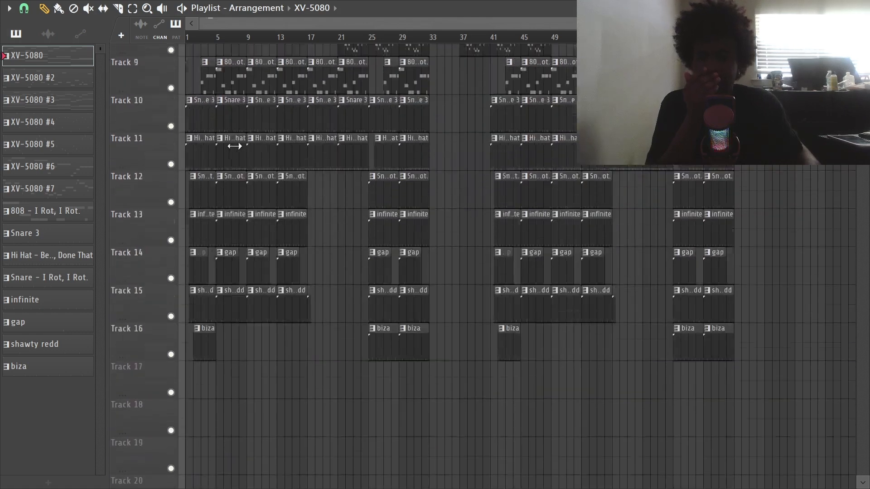
scroll(238, 150, "up", 8)
left_click(64, 211)
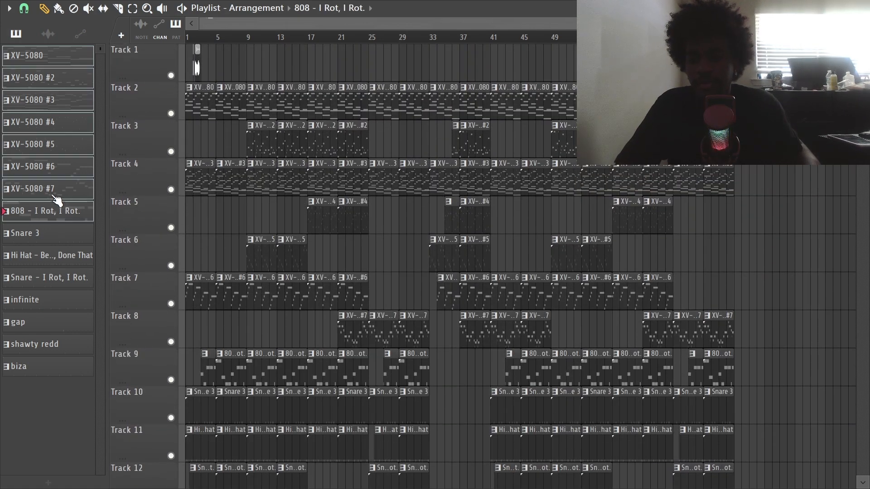
left_click(48, 185)
left_click(44, 57, "shift")
scroll(233, 272, "down", 9)
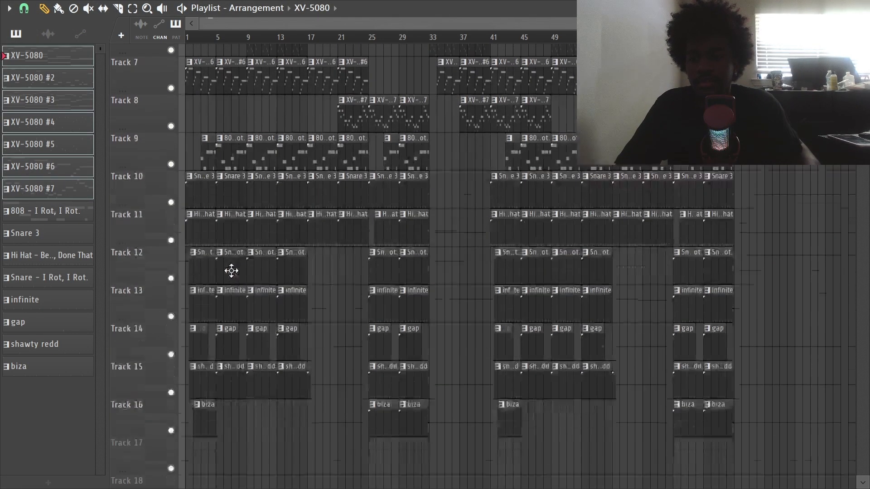
left_click_drag(82, 159, 181, 256)
scroll(181, 256, "down", 3)
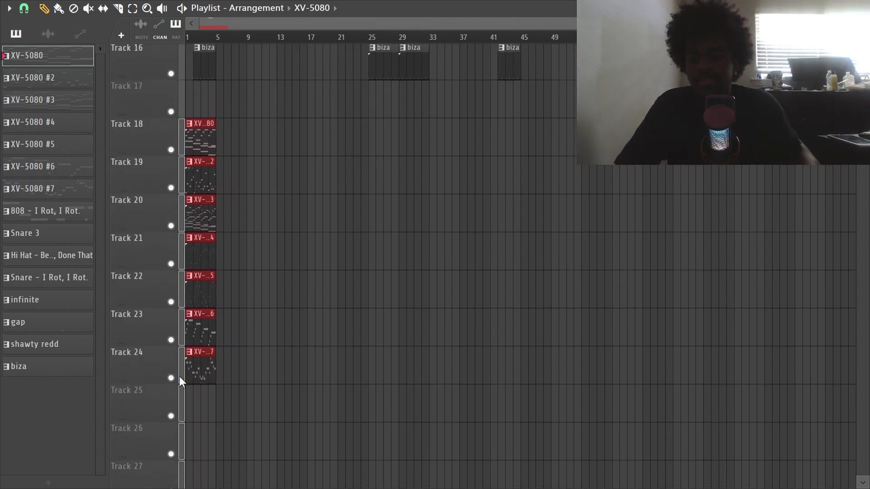
- Solo Tracks 18 to 24 and duplicate their seven melody clips into bars 5 to 8
right_click(172, 377)
left_click(176, 148)
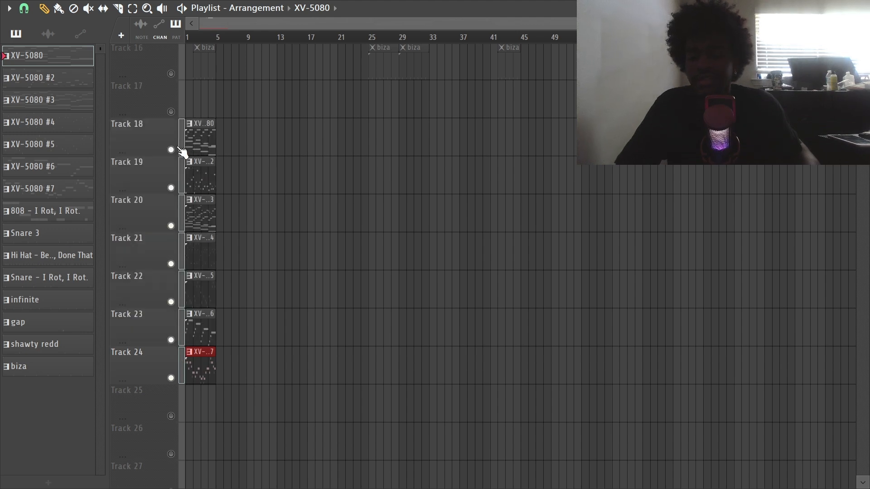
scroll(196, 38, "up", 5)
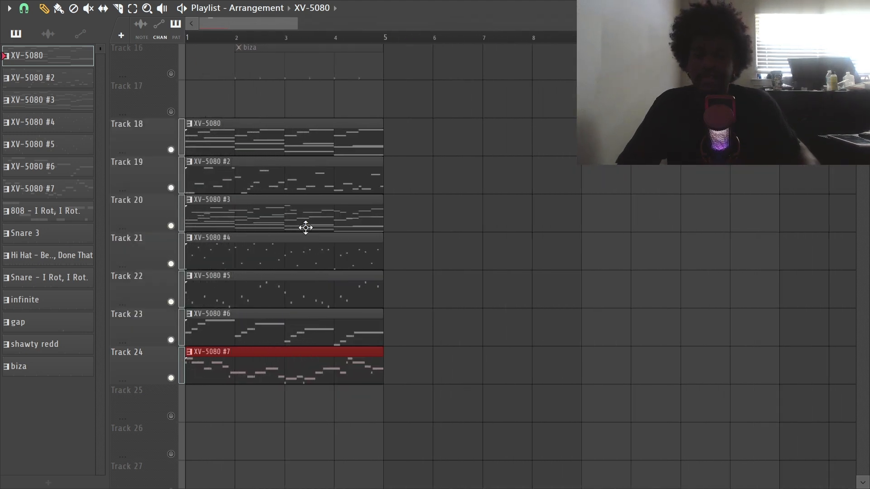
left_click_drag(316, 376, 327, 143)
key("ctrl+b")
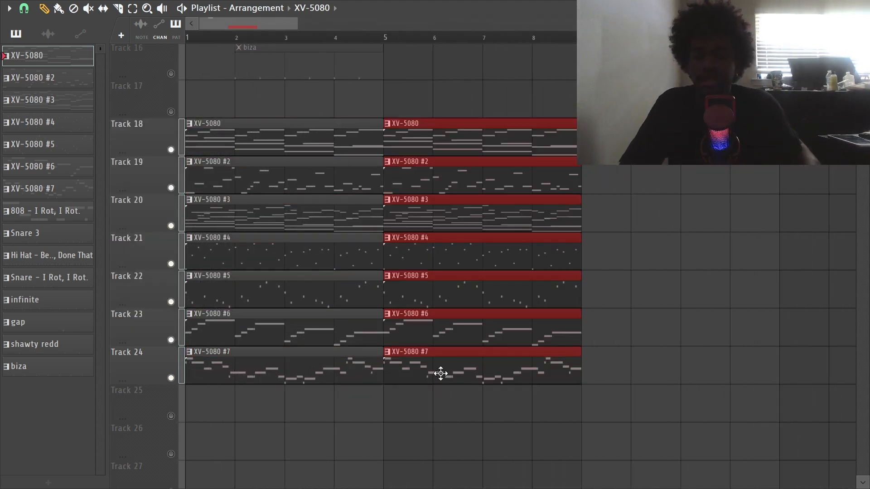
- Delete the first XV-5080 #7 clip from Track 24 and play the soloed melody layers in song mode
right_click(418, 382)
right_click(367, 382)
left_click(615, 393)
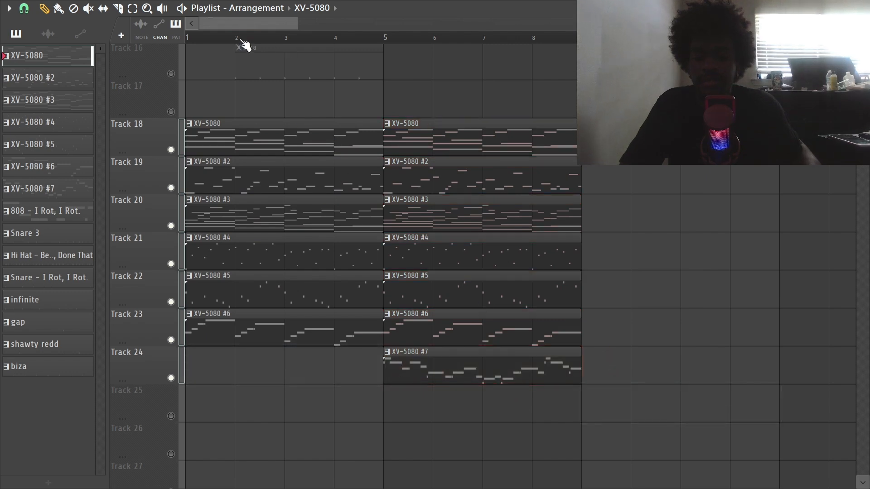
key("space")
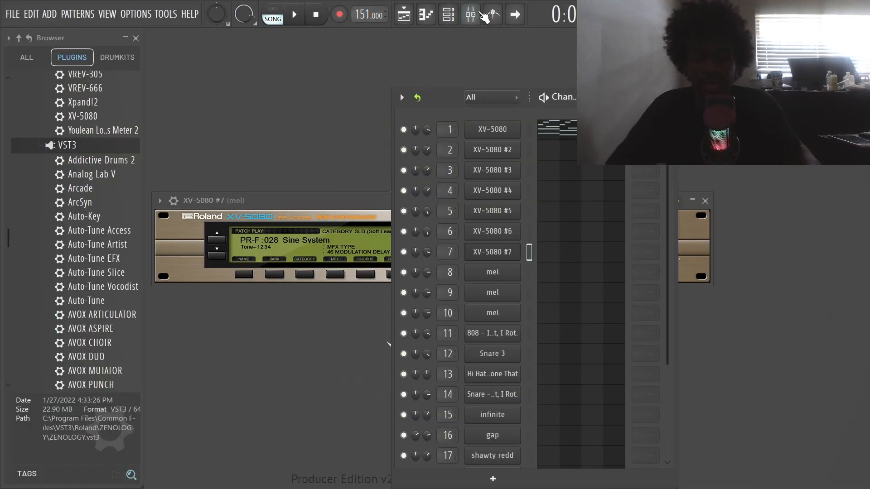
- Examine mixer track 1's Fruity Parametric EQ 2 and Fruity Reeverb 2 settings, rearranging the channel rack and mixer windows around them
left_click(470, 15)
left_click(455, 348)
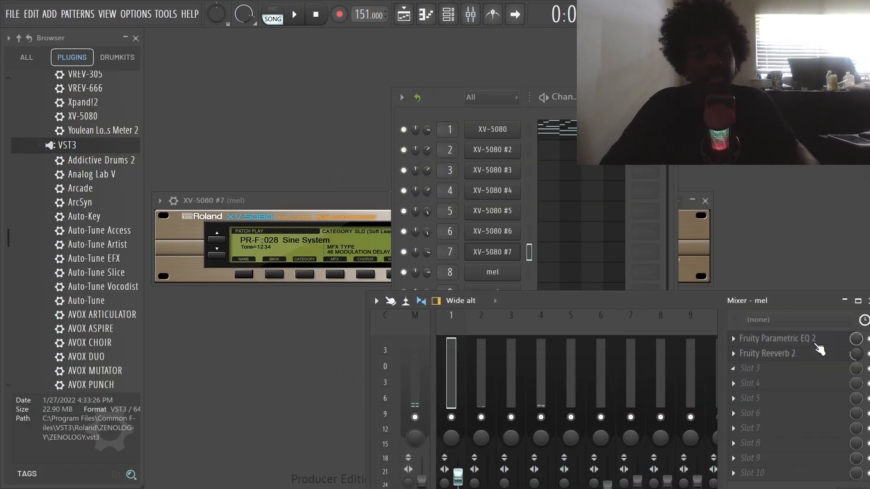
left_click(777, 341)
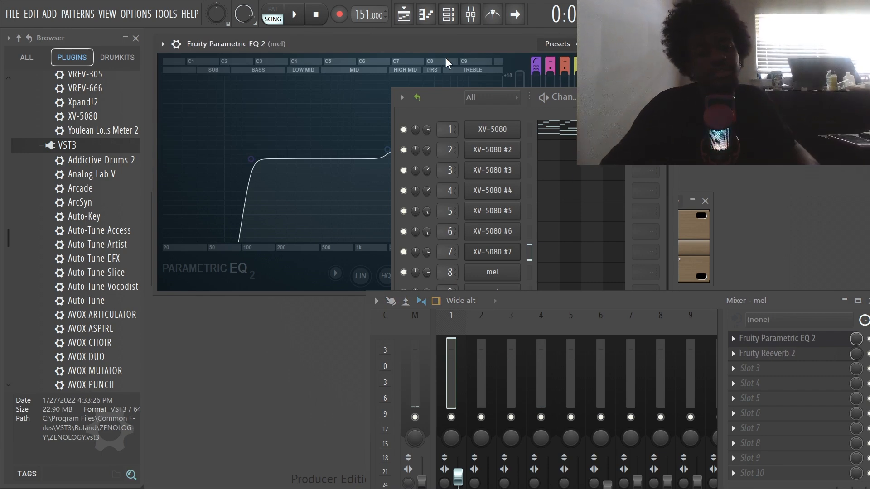
left_click_drag(438, 85, 641, 66)
left_click_drag(543, 303, 353, 251)
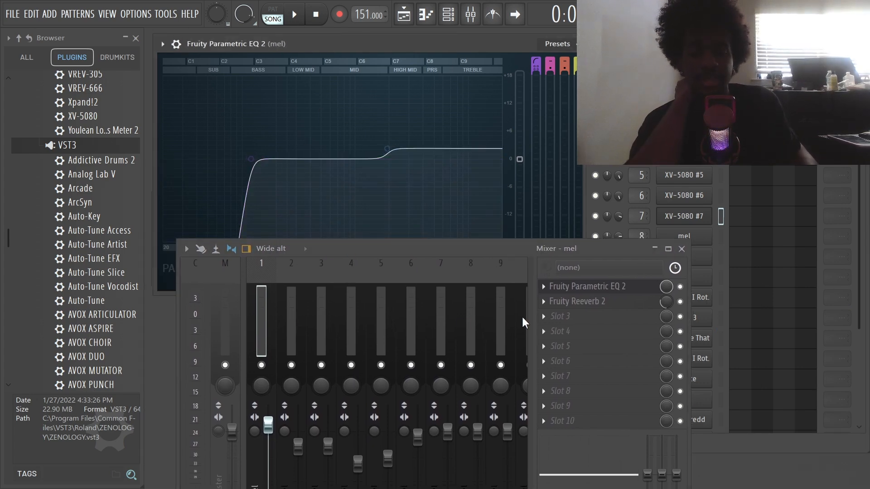
left_click(574, 302)
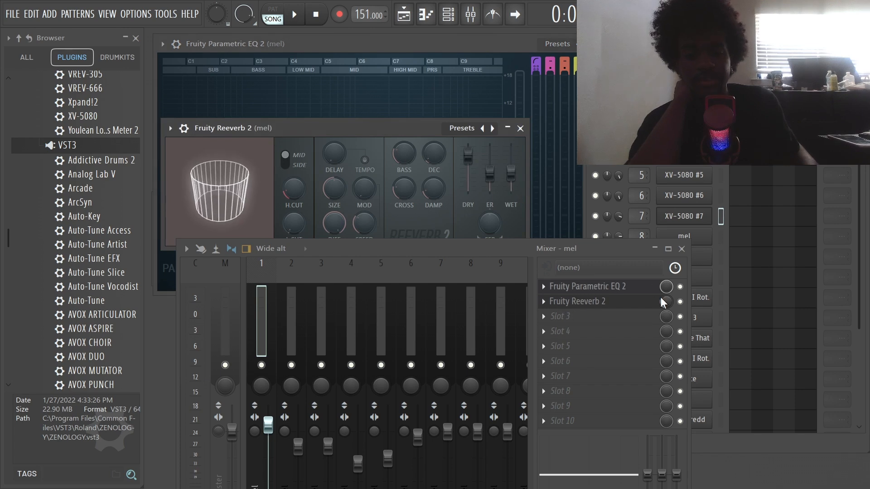
- Examine the Fruity Parametric EQ 2 and Fruity Reeverb 2 settings on mixer track 2
left_click(293, 310)
left_click(582, 286)
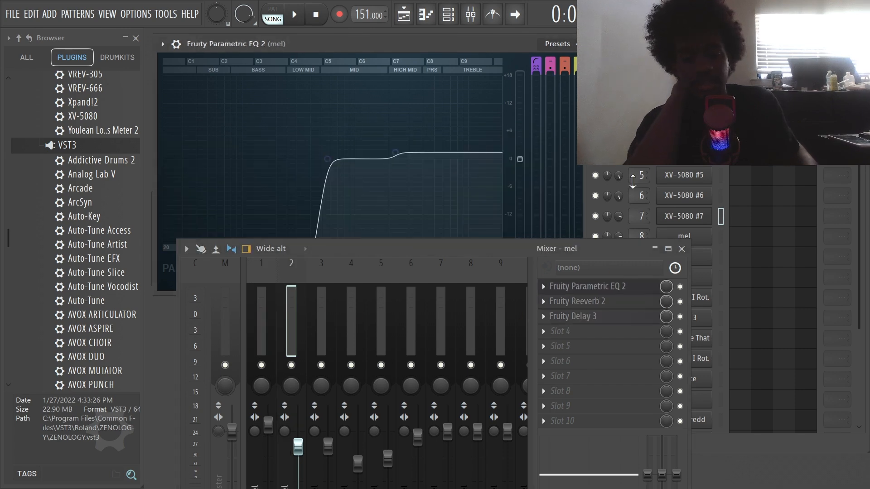
left_click(578, 299)
left_click(577, 290)
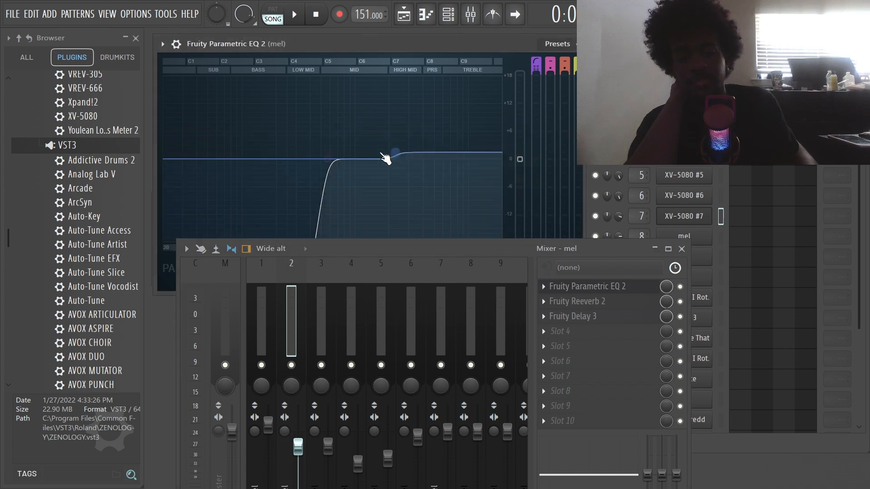
- Examine the Fruity Reeverb 2 and Fruity Delay 3 settings on mixer track 2 and play its layer in pattern mode
left_click(582, 301)
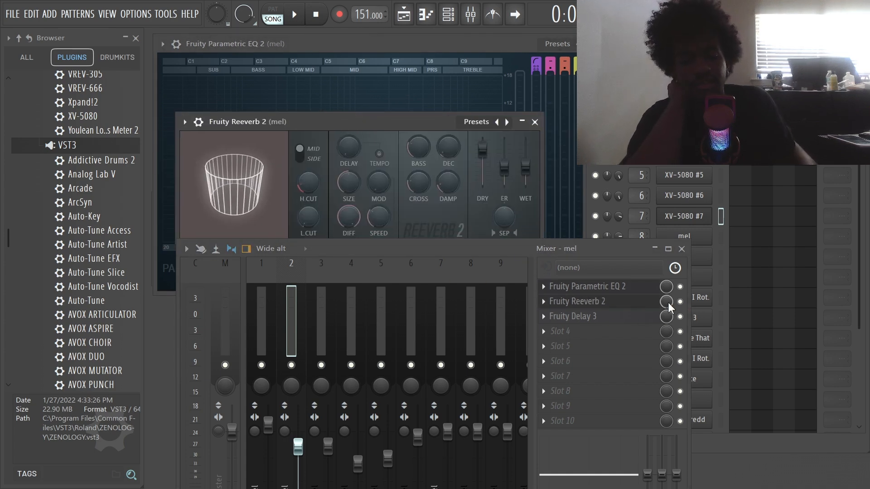
right_click(577, 319)
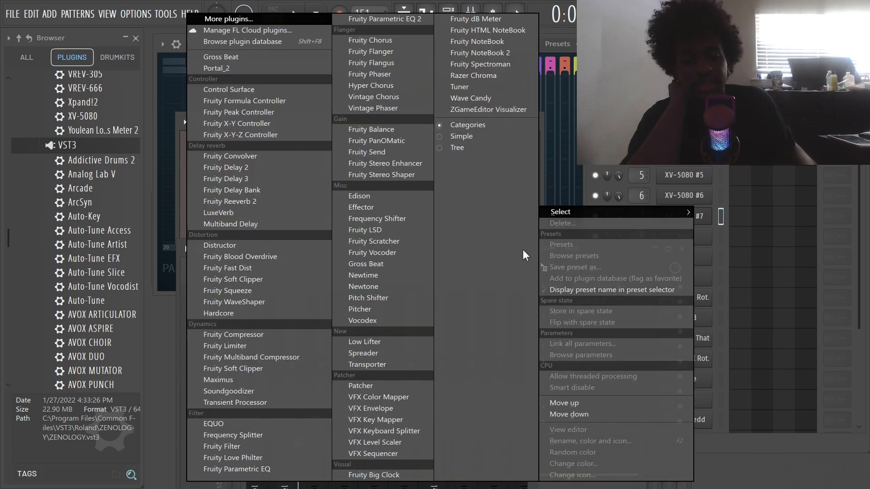
left_click(641, 210)
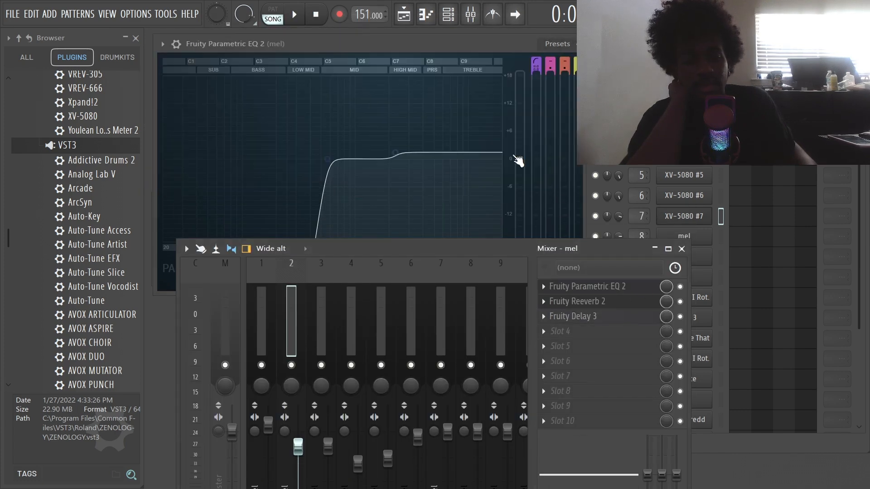
left_click(600, 318)
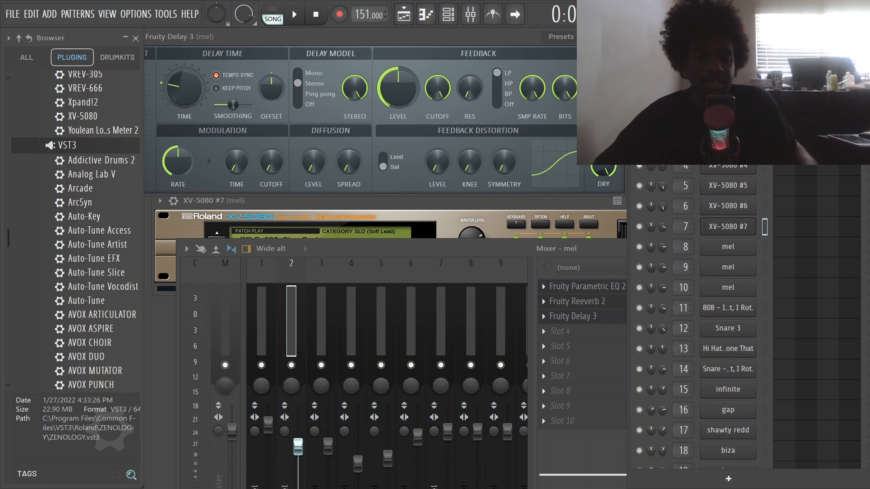
key("space")
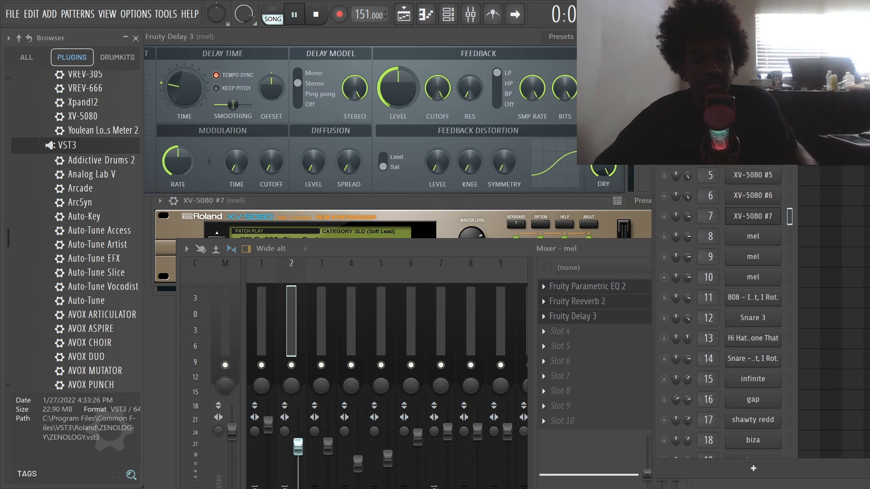
key("space")
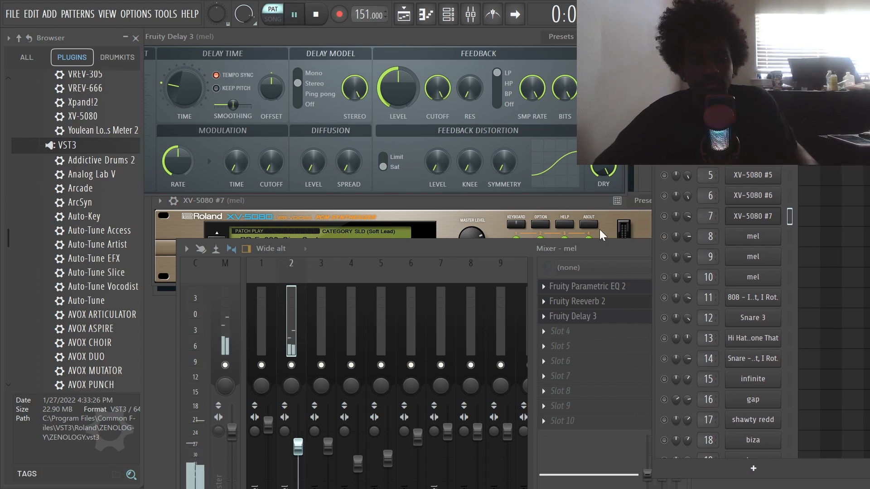
- Move the mixer window up and examine the Fruity Parametric EQ 2 and Fruity Reeverb 2 settings on mixer track 3
left_click_drag(567, 244, 541, 216)
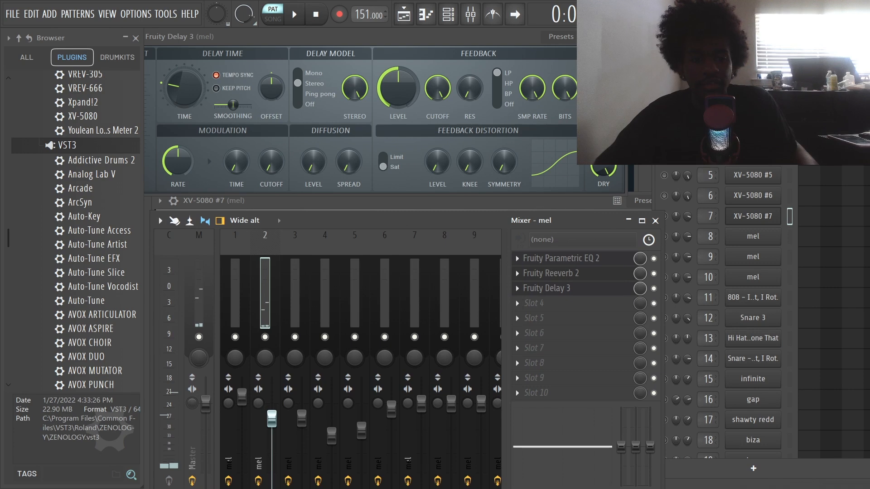
left_click(327, 290)
left_click(308, 285)
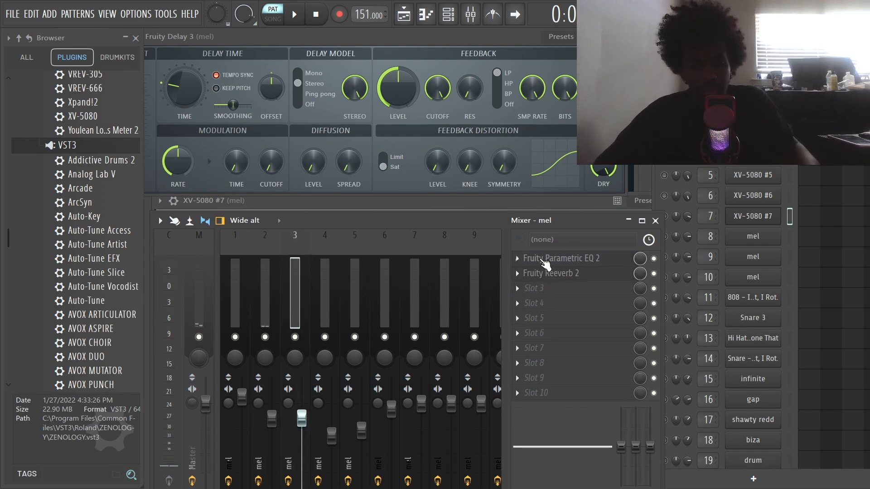
left_click(549, 260)
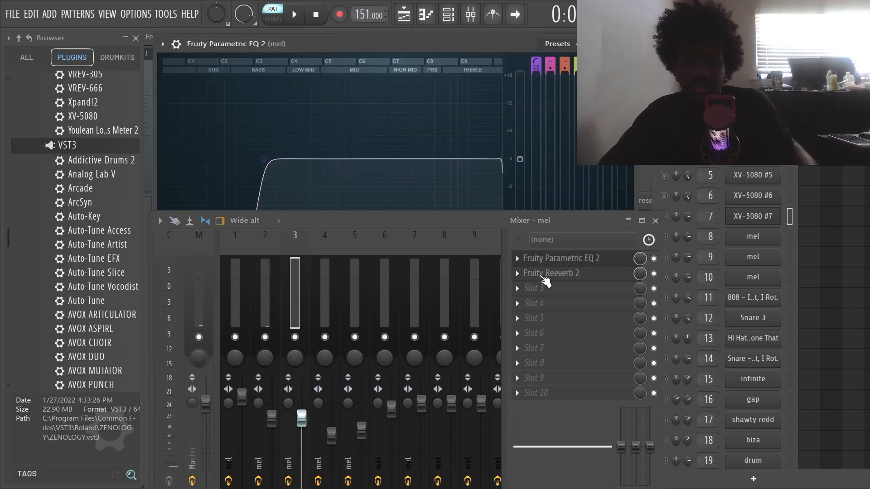
left_click(551, 274)
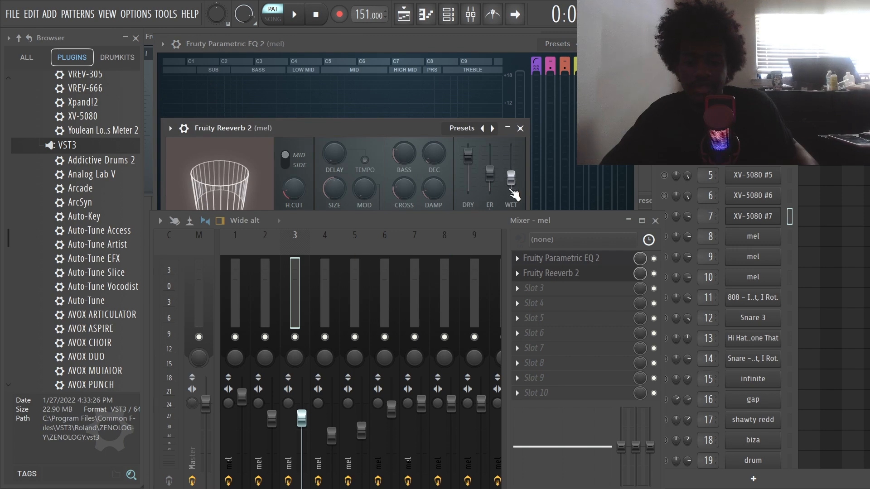
left_click(325, 290)
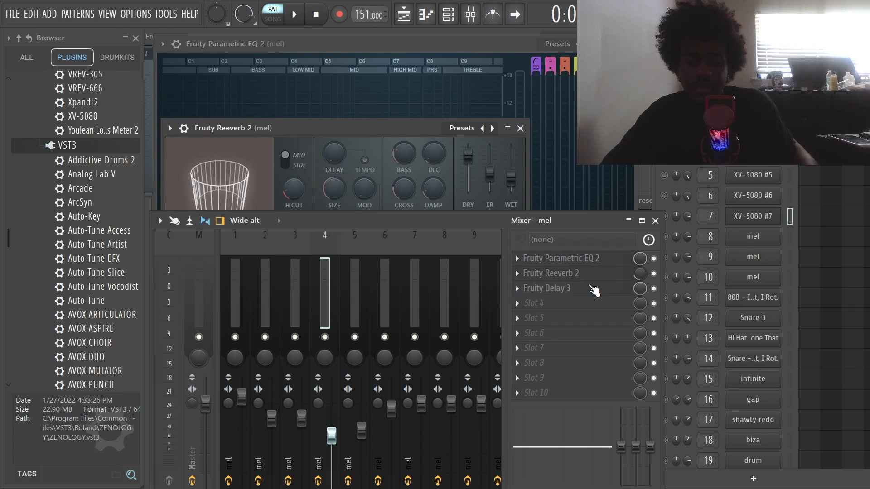
left_click(551, 277)
left_click(520, 129)
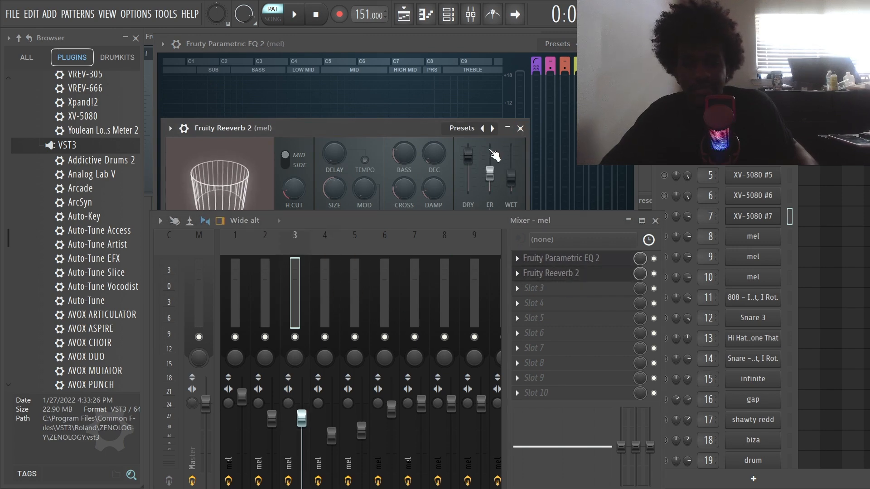
left_click(520, 129)
- Close the effect windows left open above the mixer
left_click(323, 292)
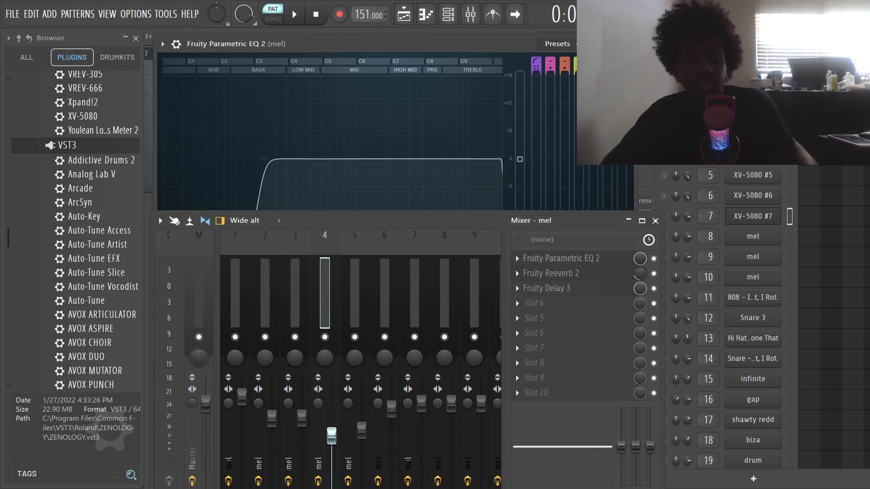
key("Escape")
key("Escape")
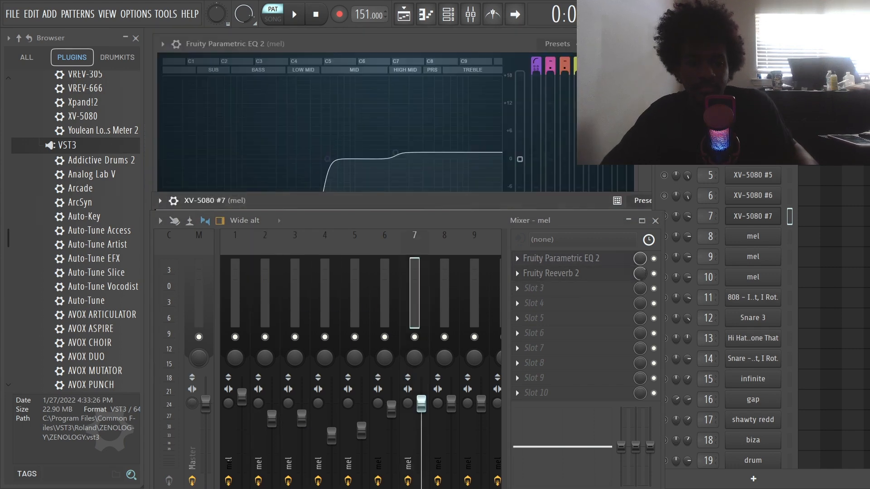
left_click(548, 273)
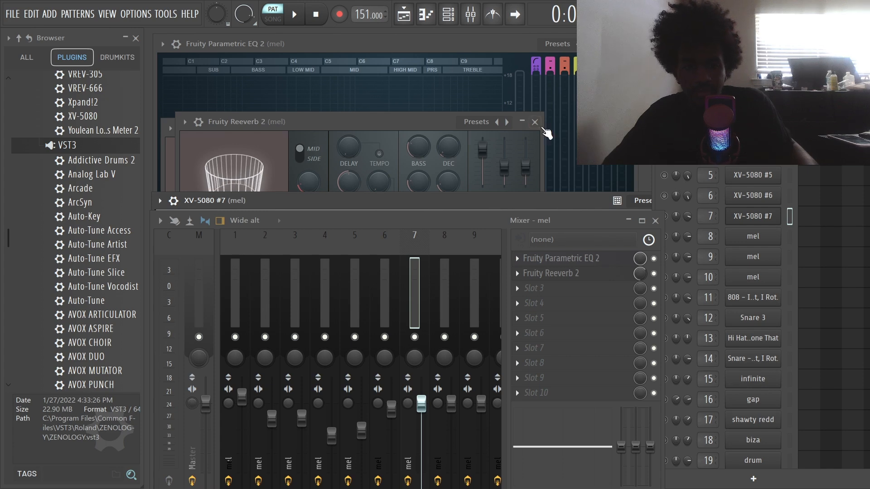
left_click(534, 122)
key("Escape")
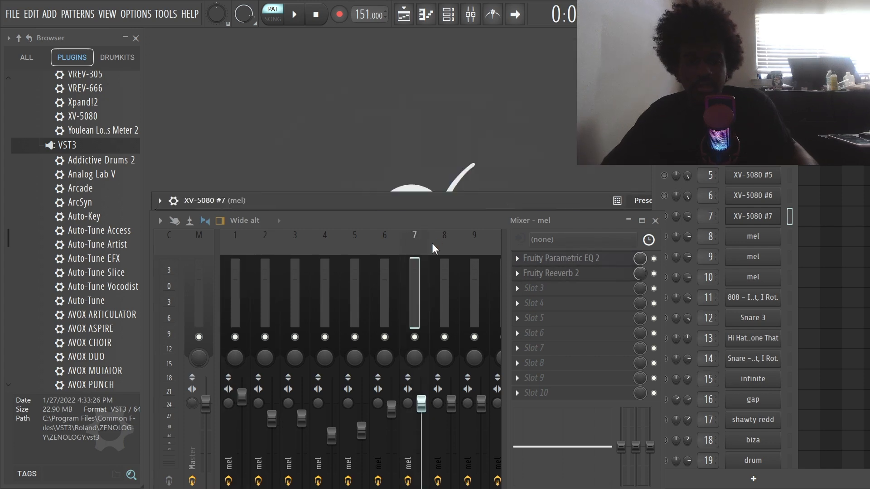
- Examine Fruity Parametric EQ 2, Fruity Reeverb 2 and Fruity Delay 3 on mixer track 4 and play its layer
left_click(355, 269)
left_click(325, 268)
left_click(556, 261)
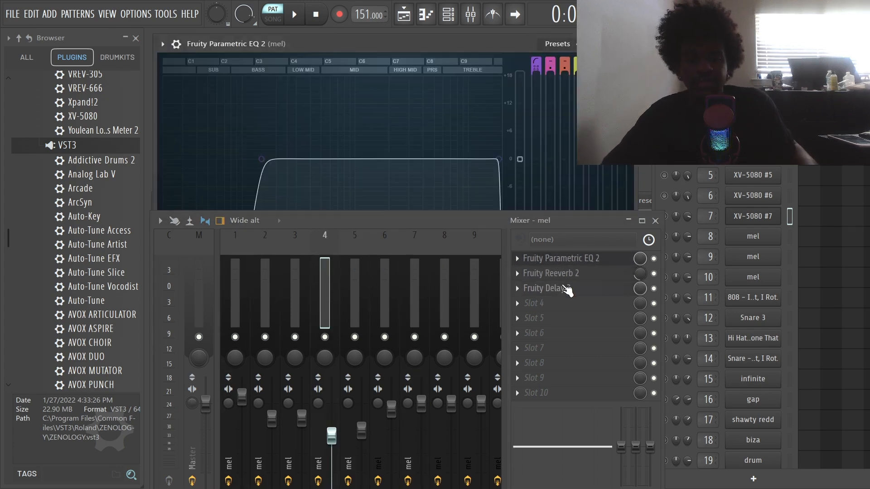
left_click(561, 276)
left_click(556, 289)
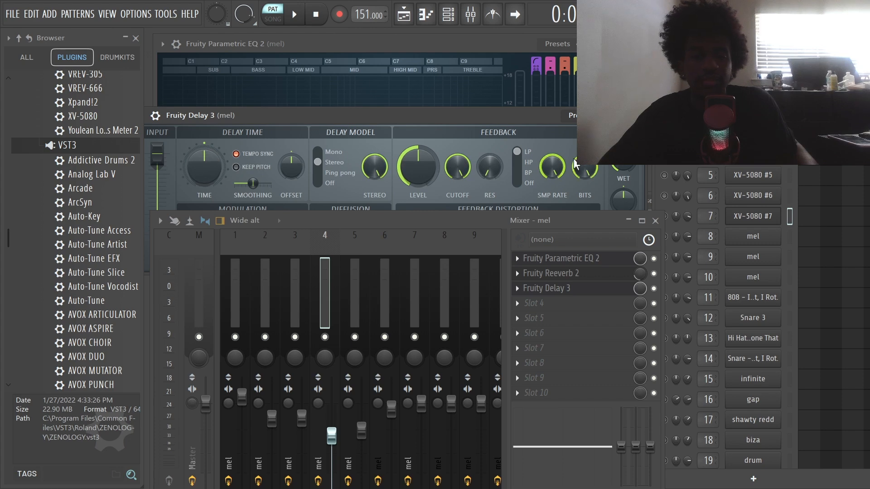
left_click(752, 155)
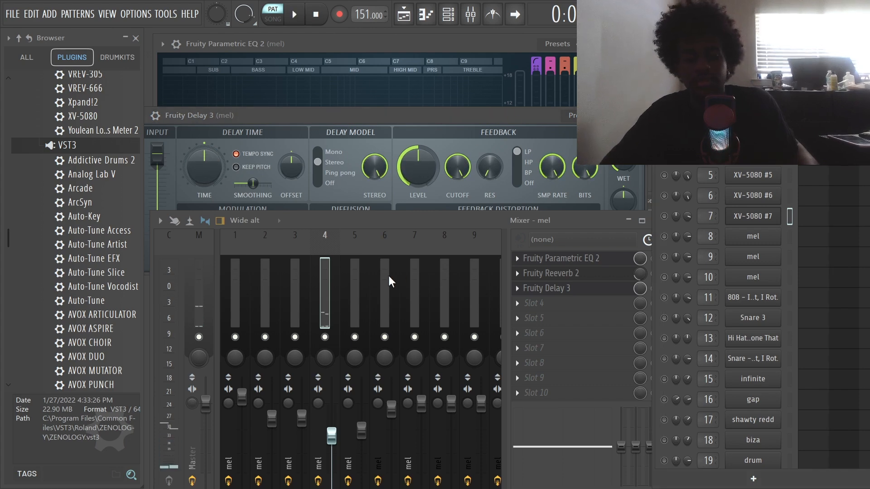
- Open Fruity Reeverb 2 and Fruity Delay 3 on mixer track 5, and unmute and play the XV-5080 #5 channel
left_click(355, 284)
left_click(585, 276)
left_click(589, 289)
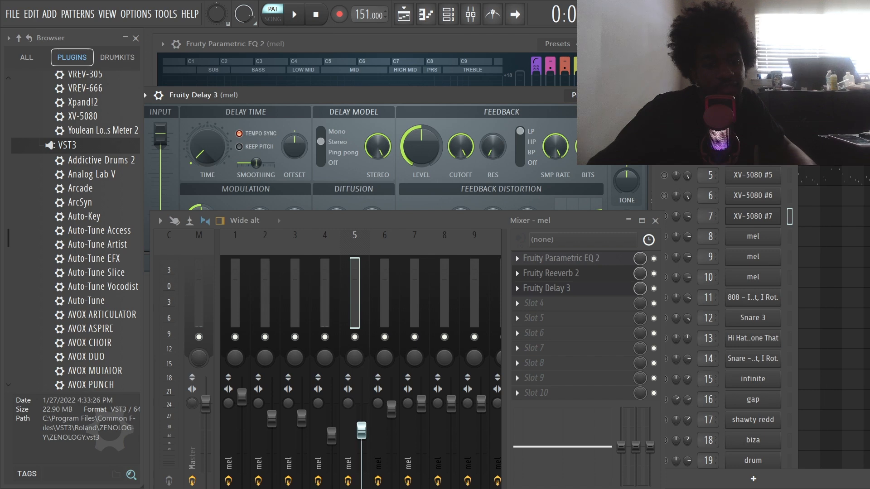
left_click(665, 174)
key("space")
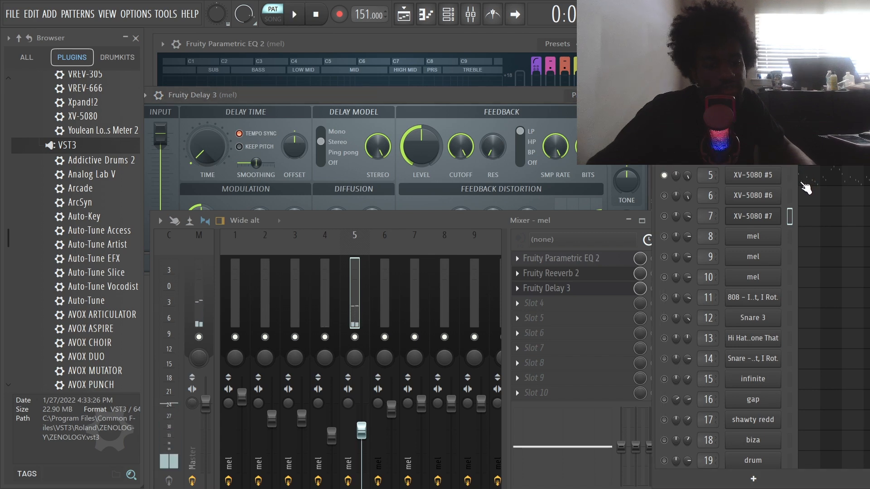
key("space")
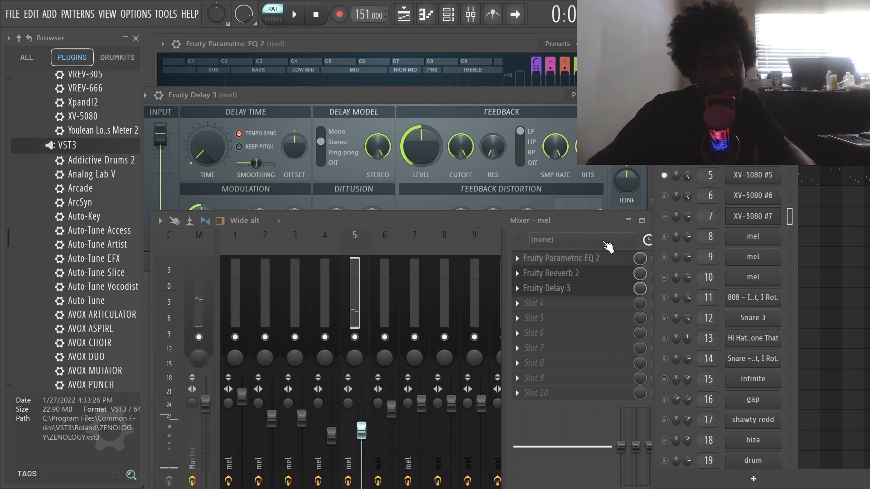
- Bypass and re-enable Fruity Delay 3 on mixer track 5, and examine its Fruity Reeverb 2 and Fruity Parametric EQ 2 during playback
left_click_drag(588, 225, 574, 226)
left_click(640, 288)
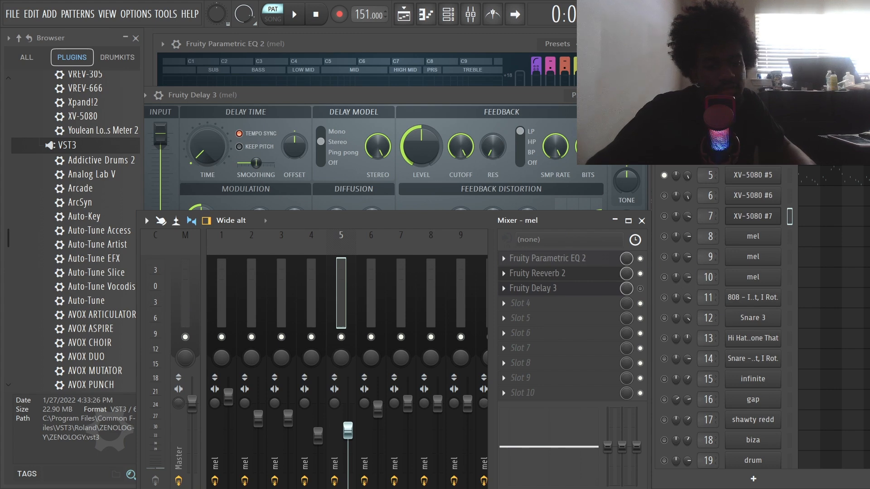
left_click(640, 288)
left_click(537, 274)
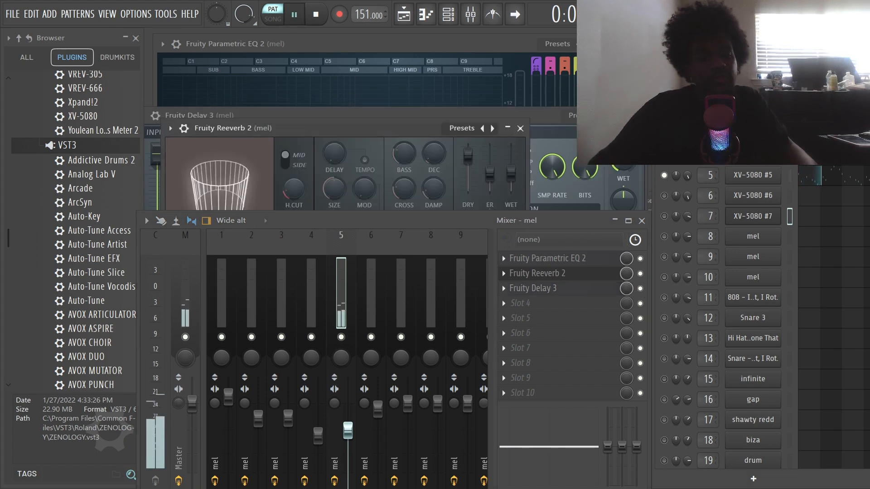
left_click(547, 258)
left_click(639, 115)
key("space")
left_click(520, 128)
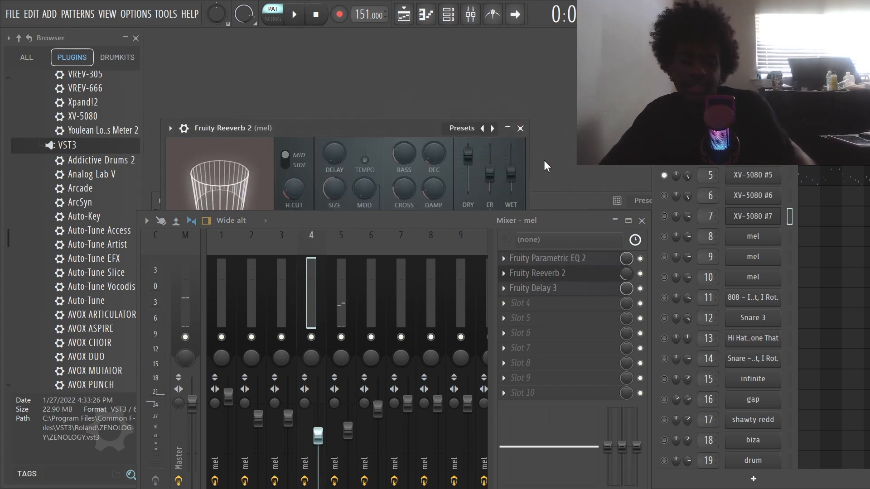
- Recheck the Fruity Parametric EQ 2 and Fruity Reeverb 2 settings on mixer track 4 and close both windows
left_click(562, 259)
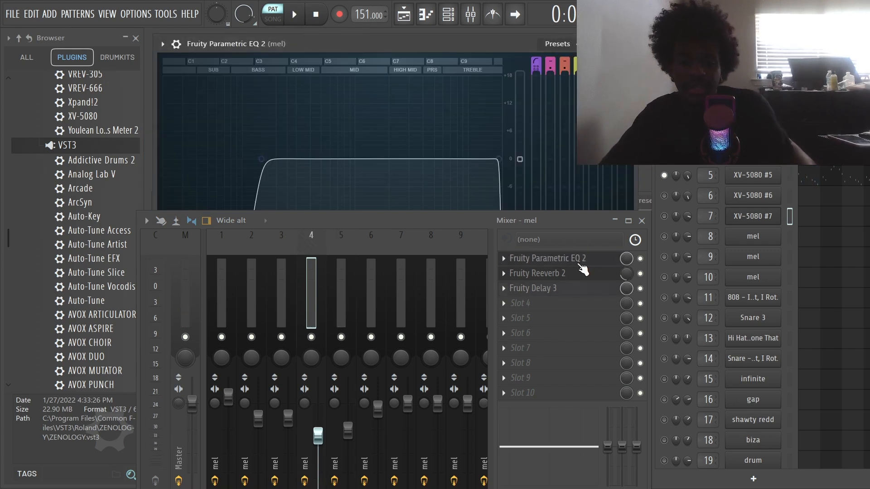
left_click(576, 274)
left_click(520, 128)
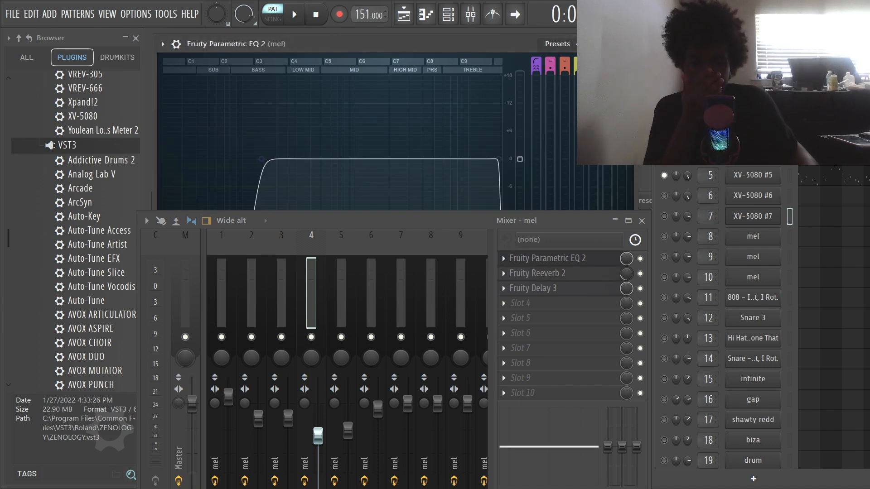
left_click(628, 44)
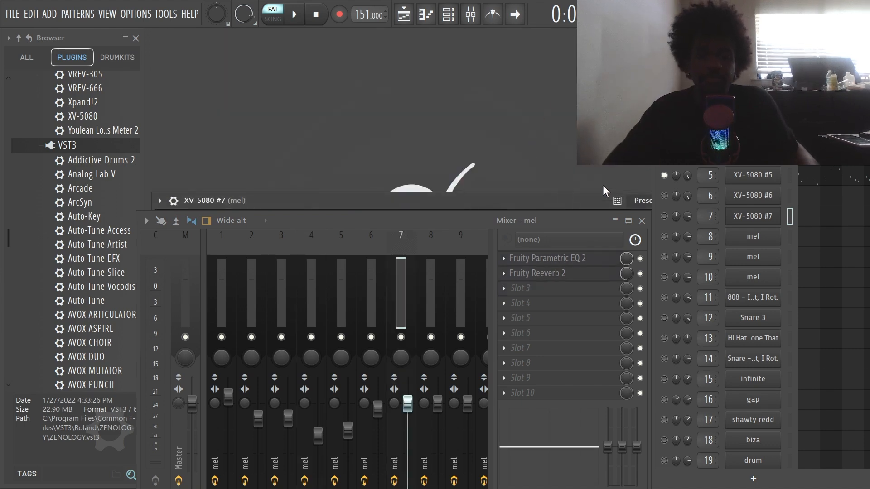
- Compare the effect chains of mixer tracks 4 to 7 and examine track 7's Fruity Parametric EQ 2 and Fruity Reeverb 2
left_click(366, 281)
left_click(344, 281)
left_click(320, 281)
left_click(366, 281)
left_click(348, 281)
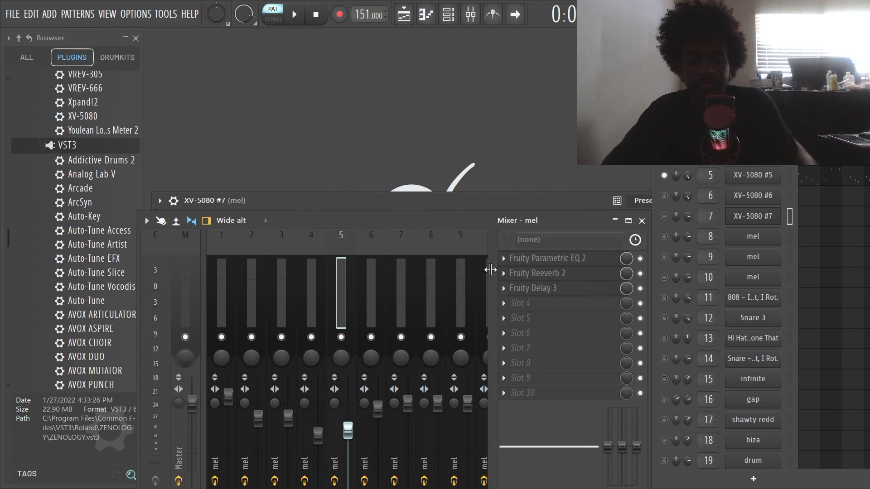
left_click(373, 291)
left_click(404, 292)
left_click(362, 290)
left_click(401, 290)
left_click(575, 259)
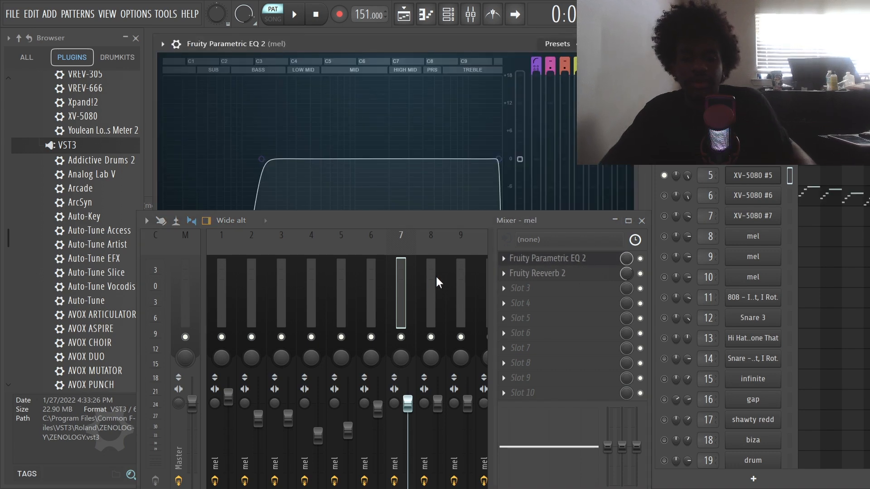
left_click(544, 272)
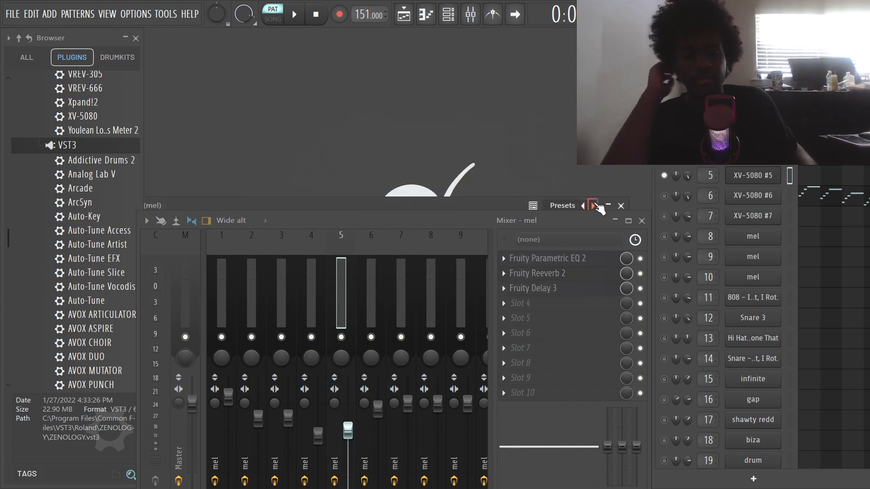
- Close the remaining plugin window and the mixer, and unmute all channels in the channel rack
left_click(621, 205)
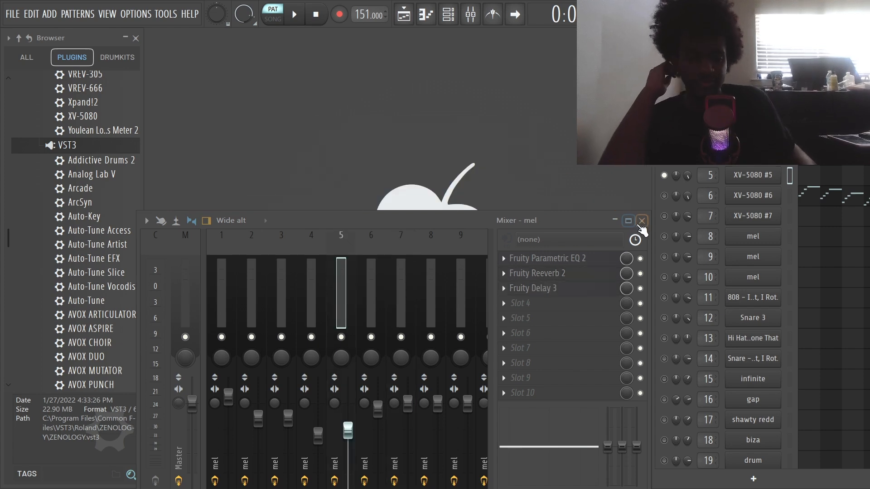
left_click(641, 221)
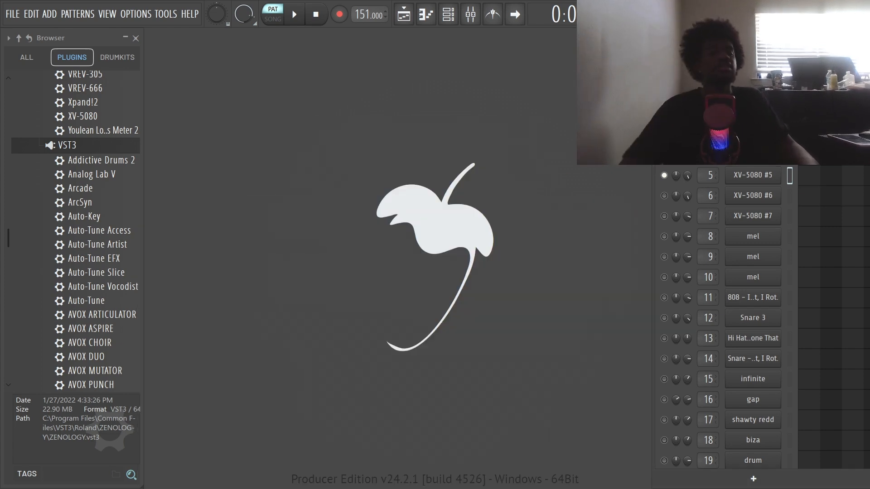
right_click(666, 134)
left_click(684, 104)
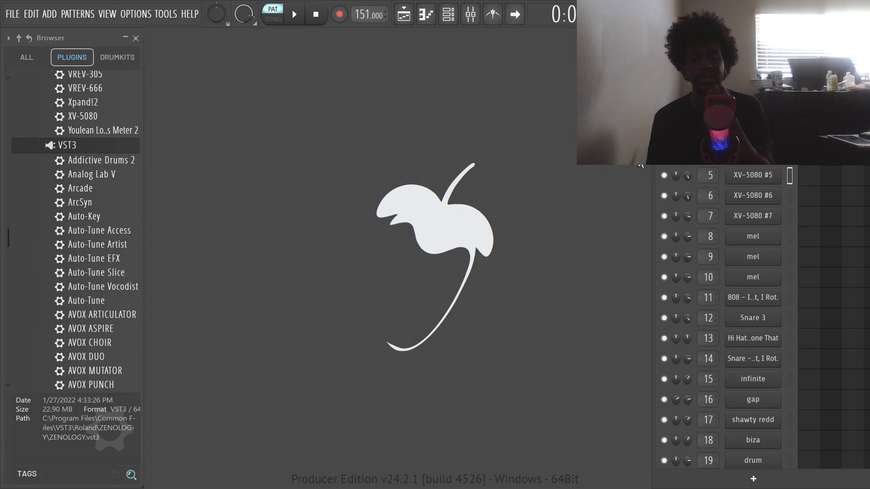
- Show the mixer and open the Master track's Fruity Soft Clipper, Fruity Limiter and Fruity Multiband Compressor
left_click(471, 14)
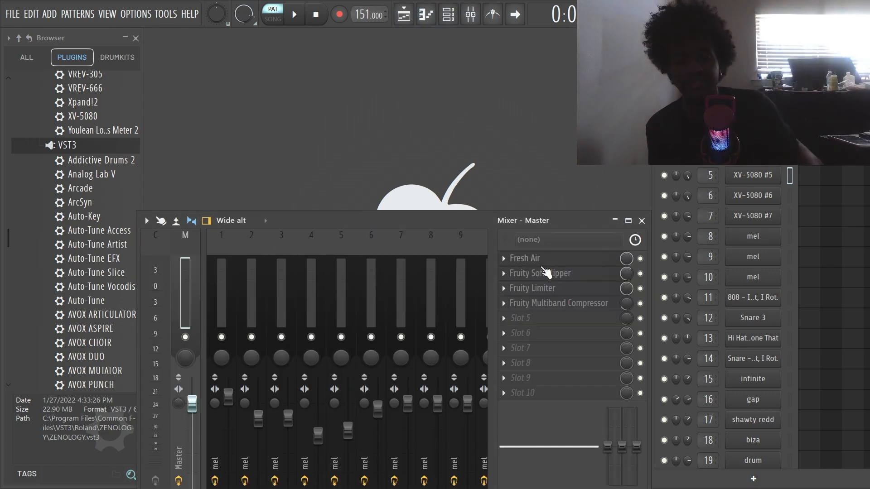
left_click(550, 273)
left_click(566, 289)
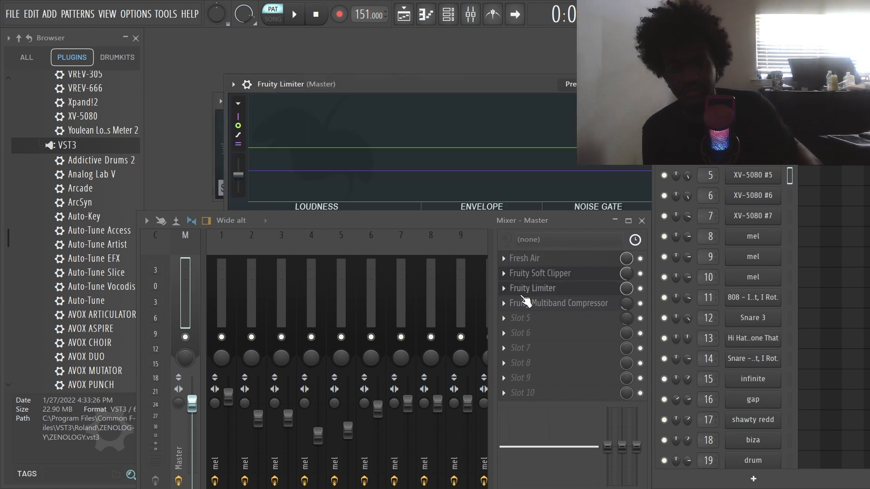
left_click(555, 303)
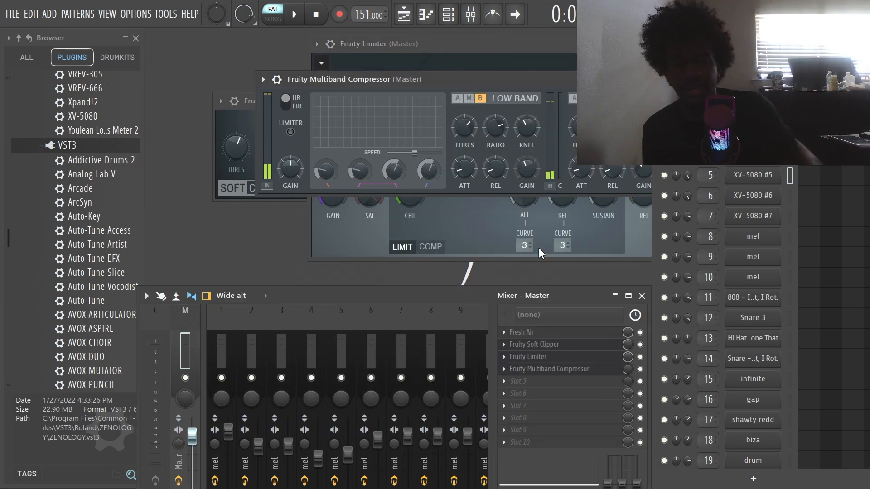
- Close the mixer and Fruity Limiter, and choose the Mastering 2.4dB preset in the Master's Fruity Multiband Compressor
left_click(641, 296)
left_click_drag(394, 49, 116, 180)
left_click(454, 176)
left_click_drag(467, 76, 369, 139)
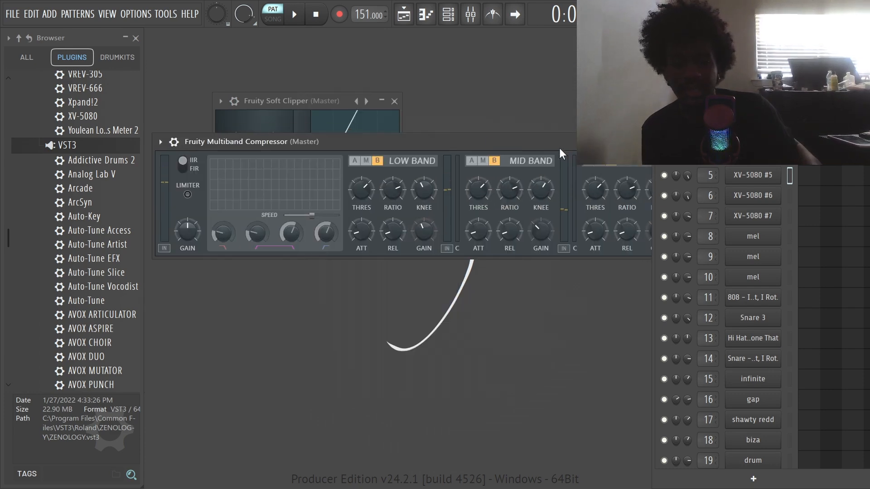
left_click(633, 143)
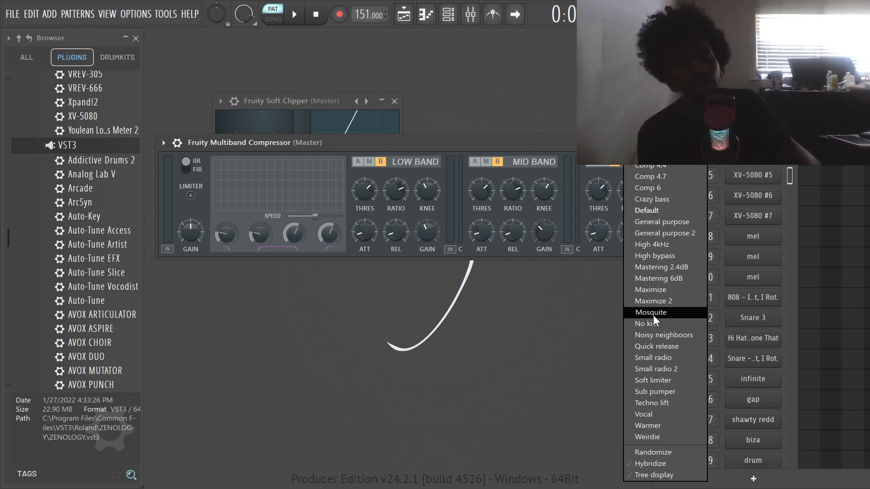
left_click(658, 269)
- Close the Fruity Multiband Compressor and Fruity Soft Clipper windows, and bring the mixer back at its normal size
left_click(479, 15)
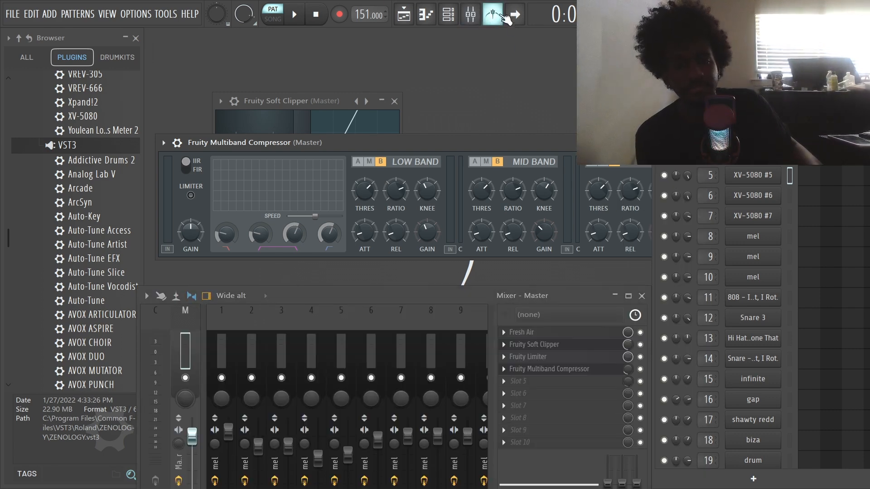
left_click_drag(443, 146, 502, 107)
left_click(756, 101)
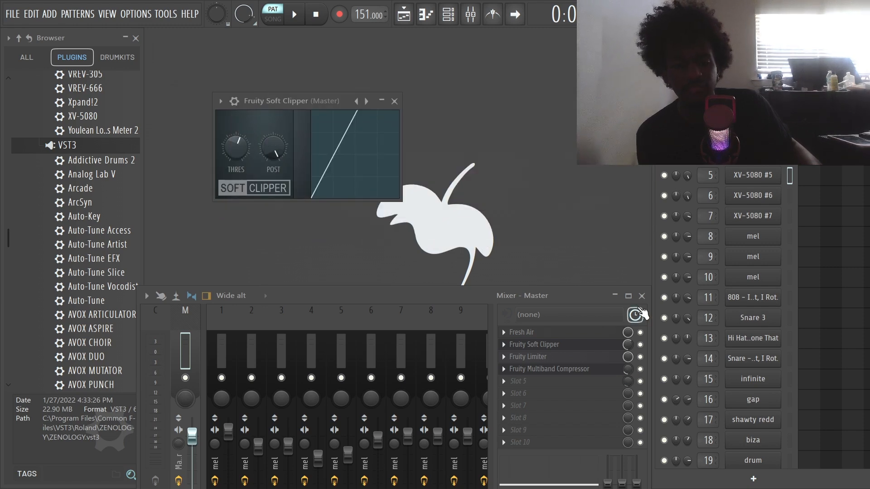
left_click(628, 296)
left_click(861, 8)
left_click_drag(602, 319, 270, 175)
left_click(527, 171)
left_click(394, 101)
left_click(470, 14)
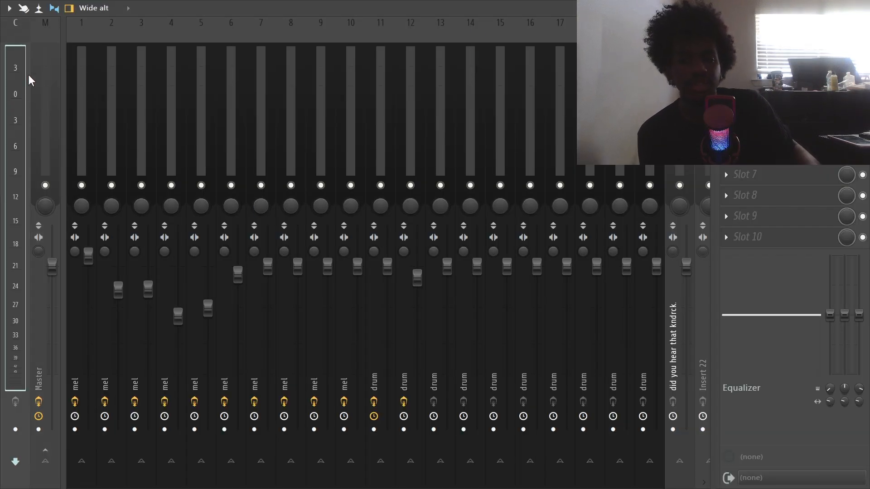
left_click(848, 8)
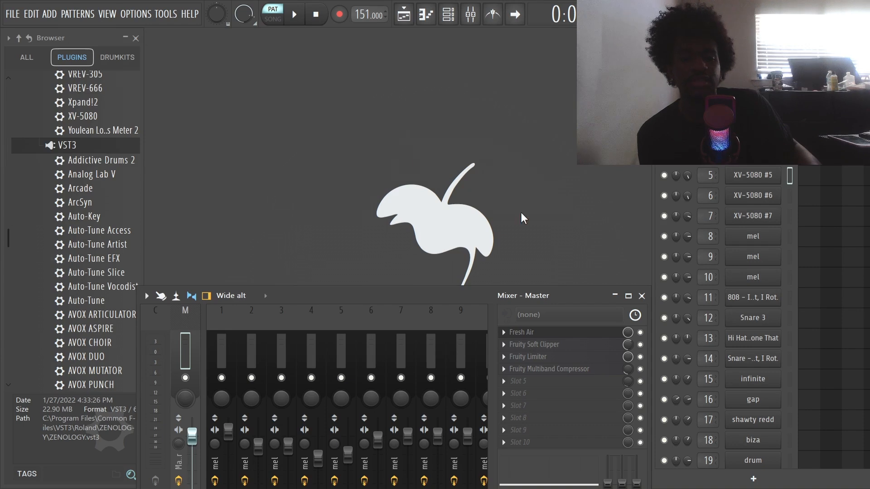
- Open Fresh Air on the Master track, examine its Mid Air and High Air amounts, and close it
left_click_drag(720, 96, 258, 23)
left_click_drag(567, 295, 580, 333)
left_click(619, 348)
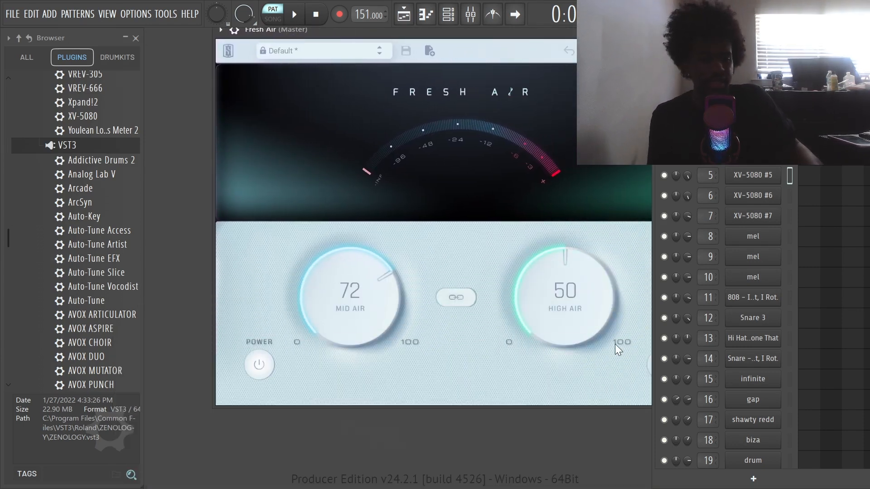
left_click(695, 29)
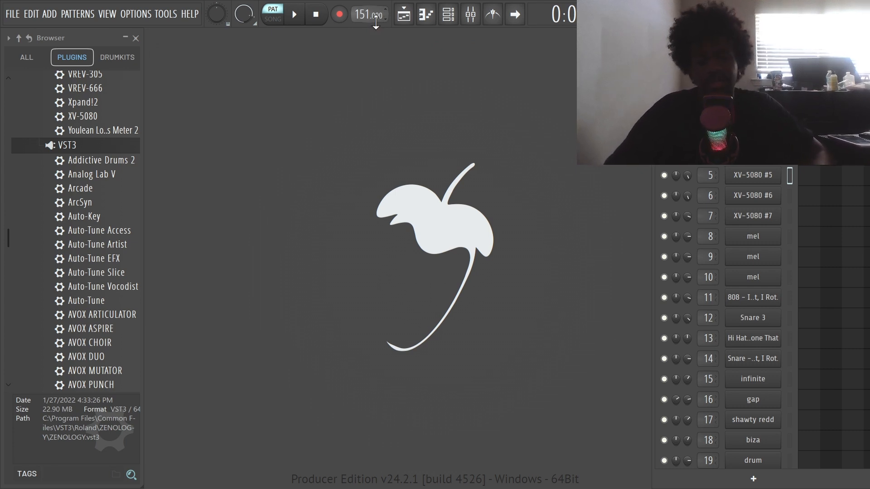
left_click(478, 15)
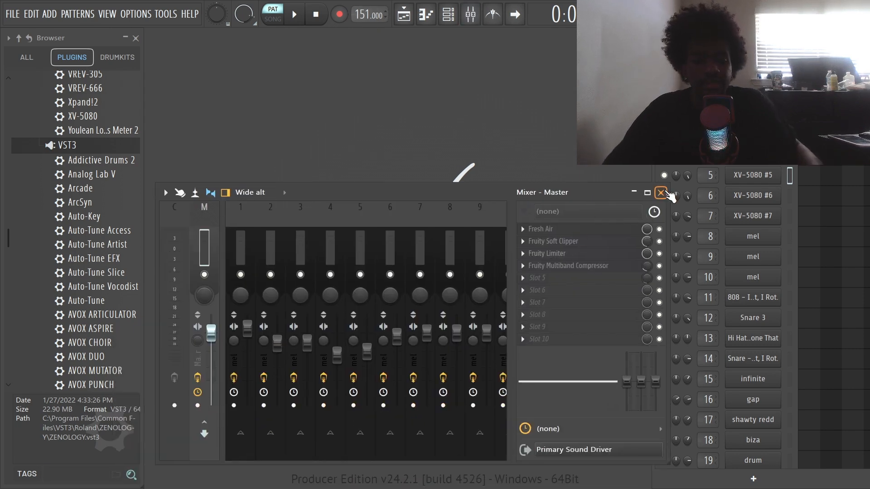
left_click(661, 193)
left_click(425, 14)
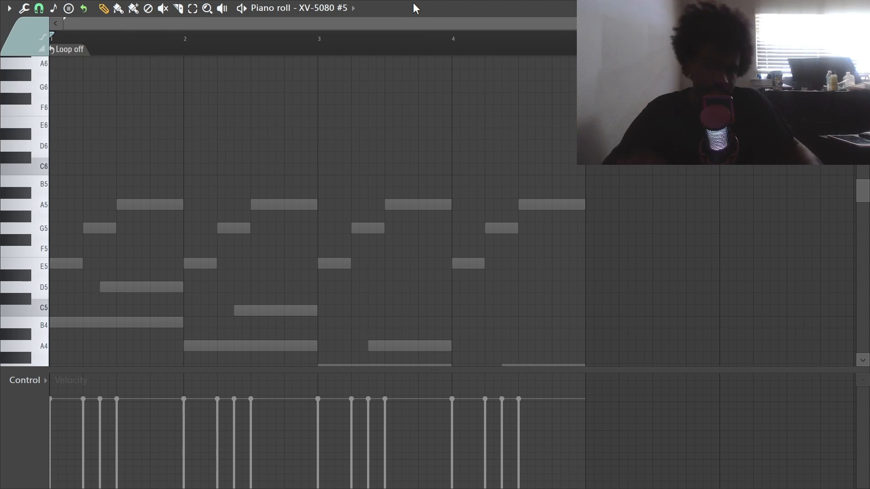
left_click(863, 8)
- Place the drum patterns from 808 - I Rot, I Rot. through biza at bar 1 on playlist tracks 18 to 25
left_click(400, 14)
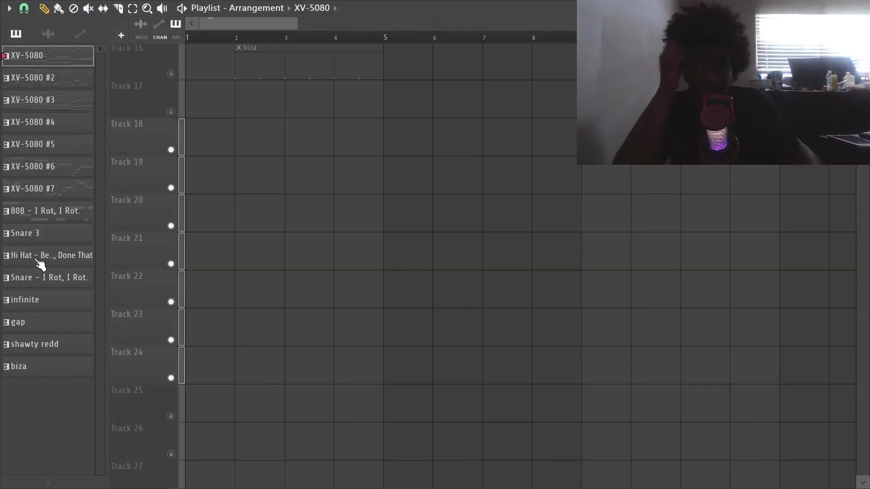
scroll(307, 215, "up", 6)
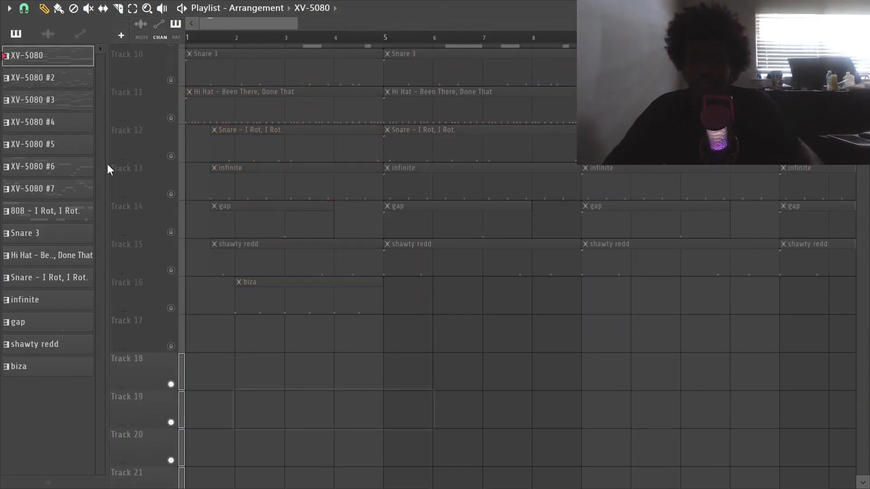
left_click(45, 234)
left_click(45, 345)
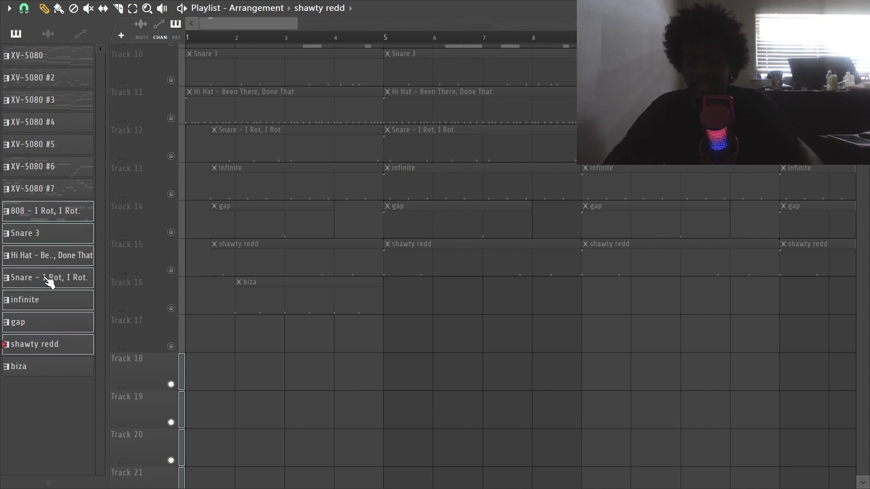
left_click_drag(44, 375, 201, 387)
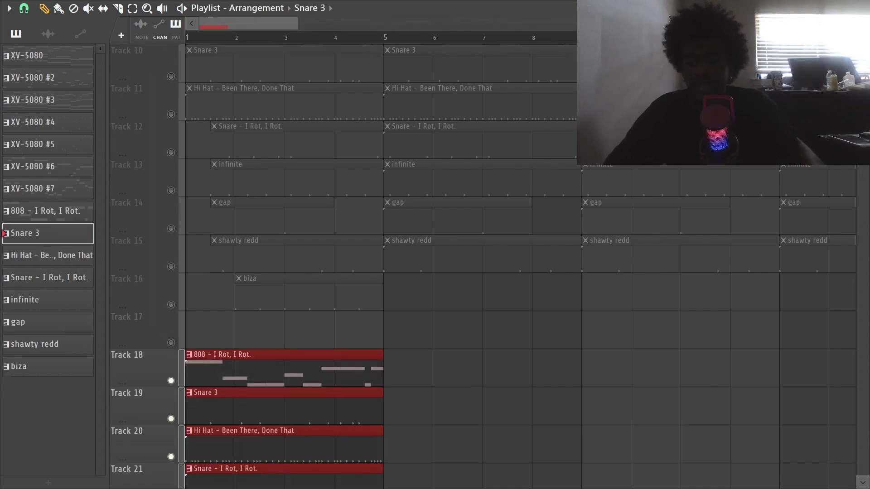
- Unmute playlist tracks 18 to 25, select bars 1 to 4 as the loop range and play the drum patterns
scroll(191, 479, "down", 4)
scroll(172, 414, "down", 3)
left_click(192, 364)
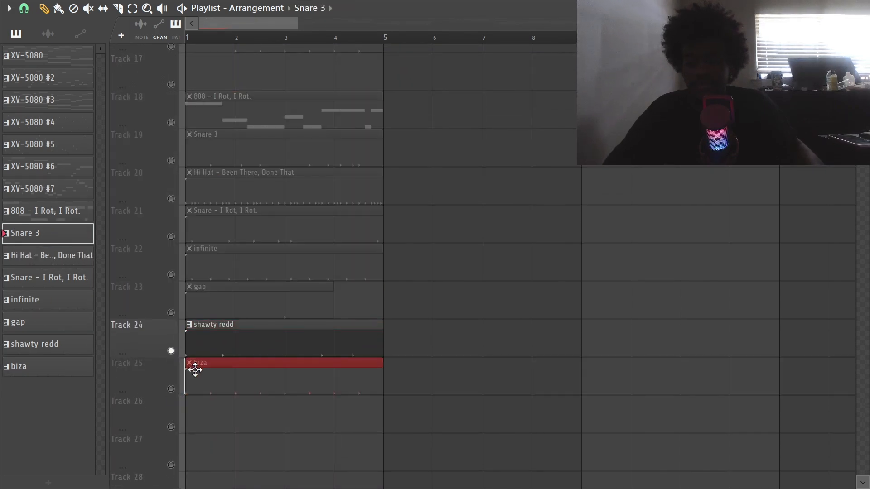
left_click_drag(175, 126, 173, 121)
left_click(386, 40)
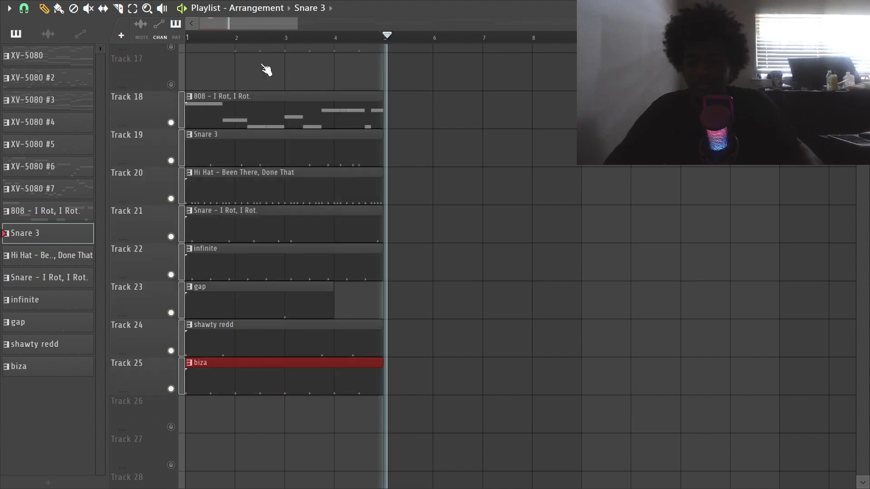
left_click(384, 37, "ctrl")
key("space")
left_click(481, 118)
right_click(481, 118)
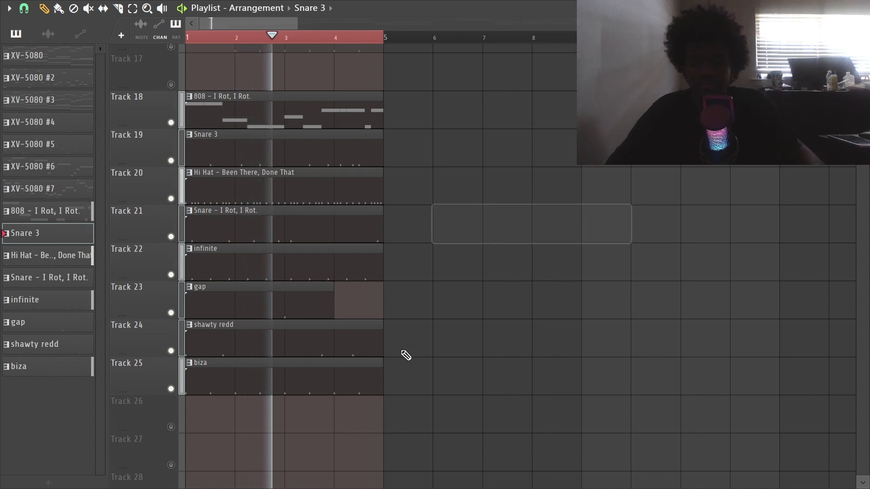
- Duplicate the drum clips on tracks 18 to 25 to bar 5 and delete the copied biza clip
key("ctrl+a")
key("ctrl+b")
key("ctrl+d")
key("space")
right_click(480, 384)
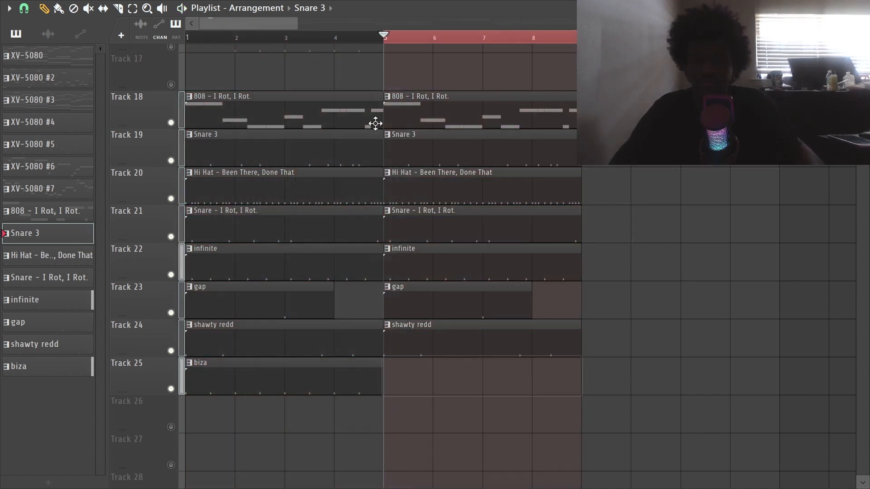
- Clear the loop range, move the biza clip on track 25 to bar 5 and play the drums from the start
left_click(361, 36, "ctrl")
key("space")
key("space")
left_click_drag(320, 367, 521, 371)
left_click(704, 258)
key("space")
right_click(707, 251)
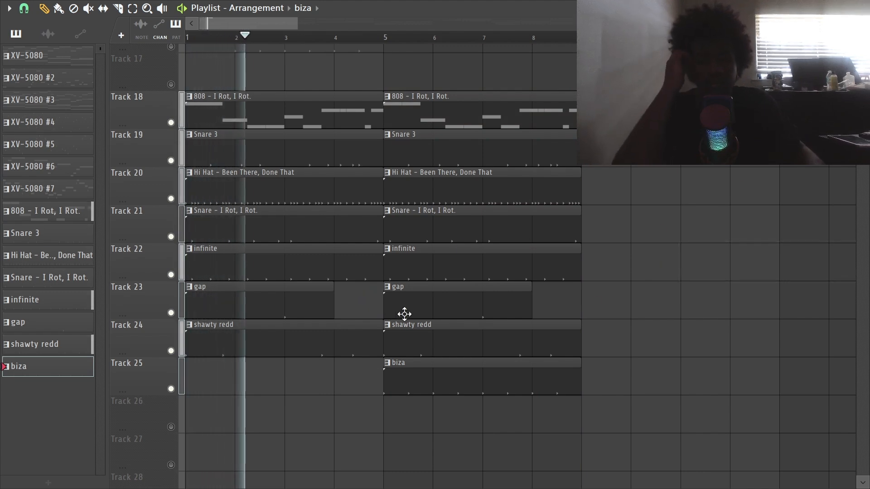
- Delete the gap, shawty redd, infinite and Snare - I Rot, I Rot. clips at bar 5 during playback
right_click(442, 311)
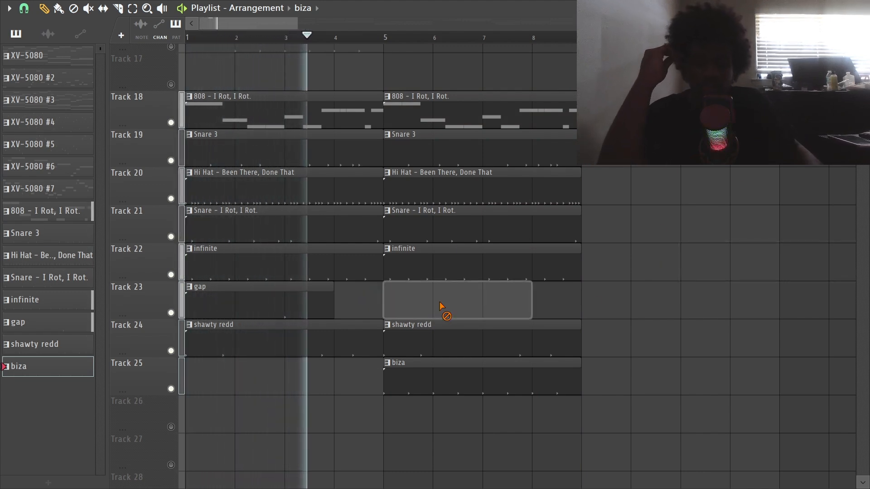
right_click(441, 338)
right_click(436, 265)
right_click(419, 238)
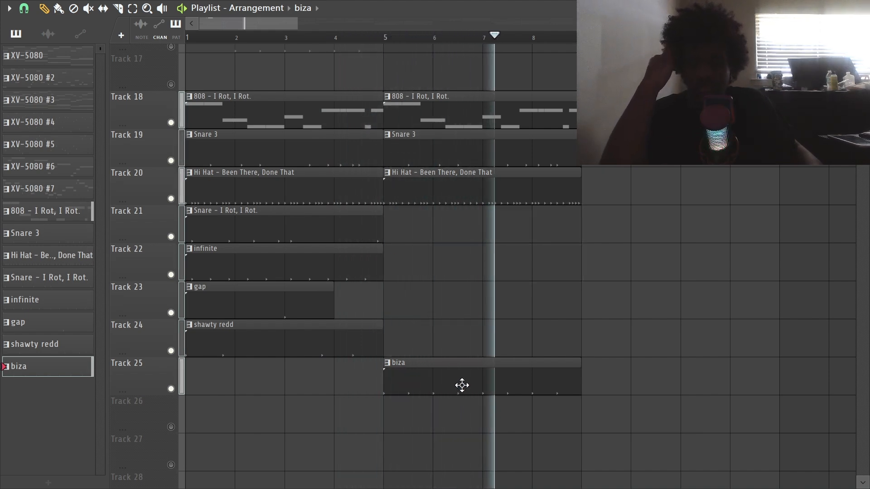
- Stop playback, unmute all the playlist tracks and leave the playlist
key("space")
mouse_move(459, 391)
left_mouse_down()
mouse_move(245, 174)
mouse_move(347, 191)
left_mouse_up()
scroll(347, 192, "up", 2)
scroll(272, 64, "down", 2)
left_click(171, 85)
left_click(194, 41)
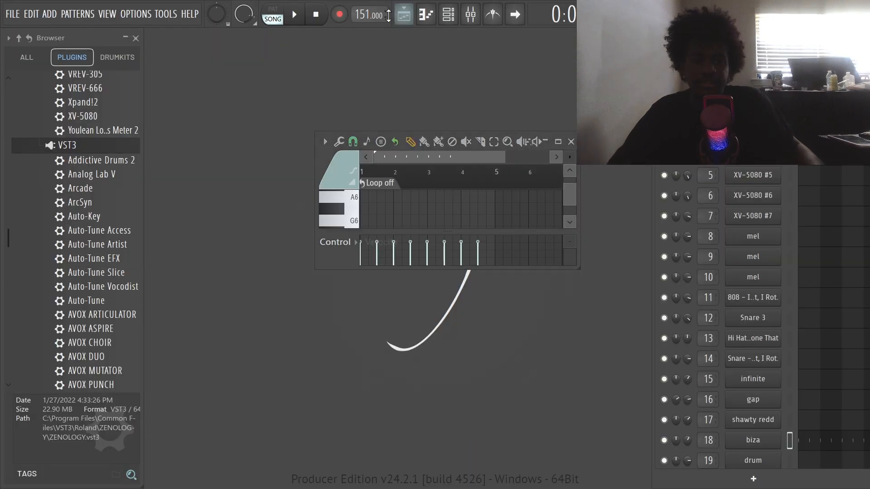
- Switch to pattern mode, move the channel rack into view and step back to the 808 pattern
left_click(274, 19)
left_click_drag(693, 65, 438, 31)
key("F4")
key("Left")
key("Left")
key("Left")
key("Left")
key("Left")
key("Left")
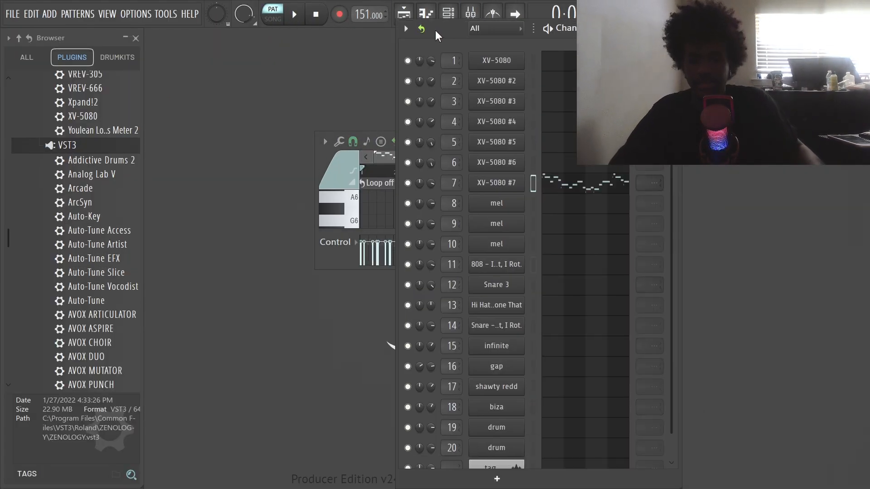
key("Left")
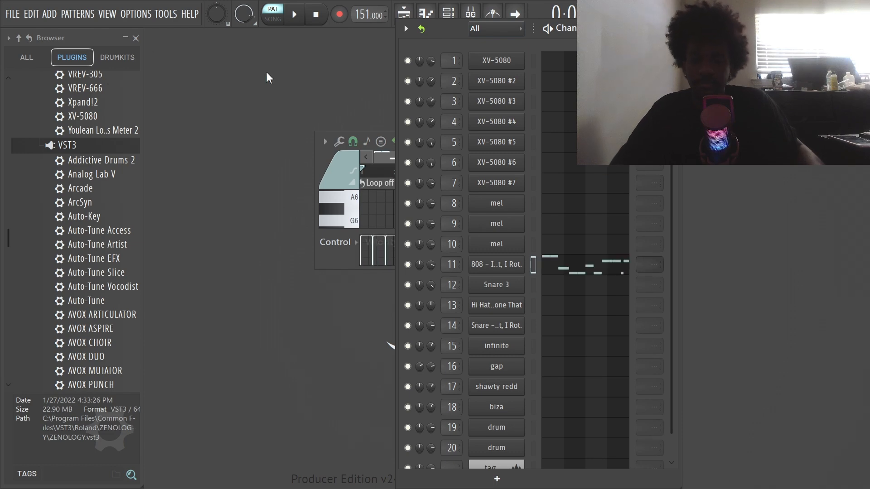
- Review the full arrangement from track 1, select the first XV-5080 clip on track 2 and leave the playlist
left_click(403, 11)
scroll(248, 195, "up", 8)
left_click(242, 87)
scroll(238, 90, "up", 1)
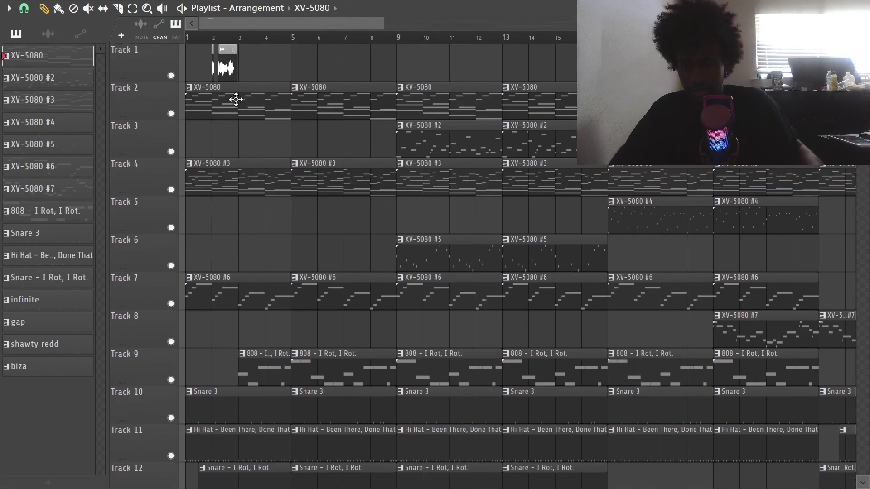
left_click(247, 94)
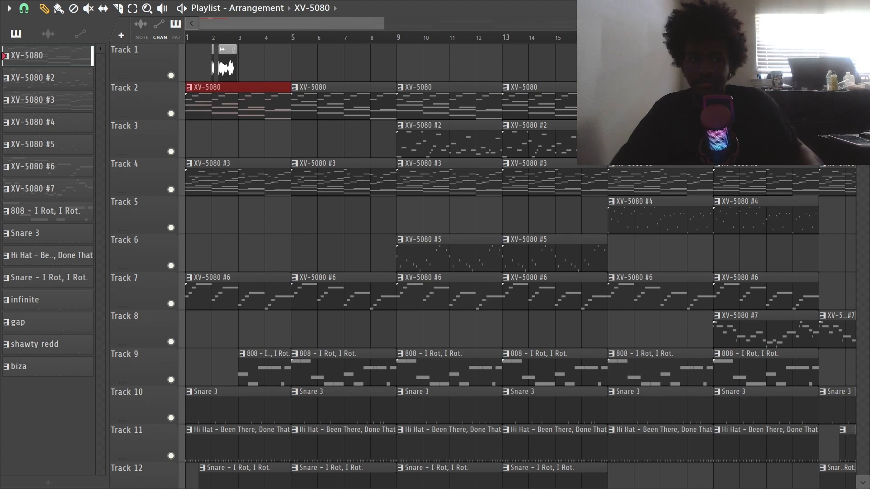
key("F5")
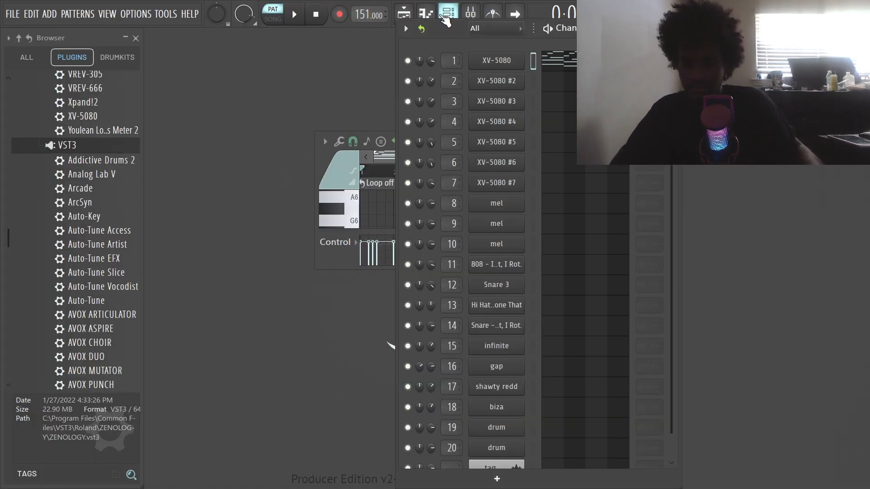
- Step through the patterns to the 808 - I Rot, I Rot. pattern and open its notes in a maximized piano roll
key("KP_Add")
key("KP_Add")
key("KP_Add")
key("KP_Add")
key("KP_Add")
key("KP_Add")
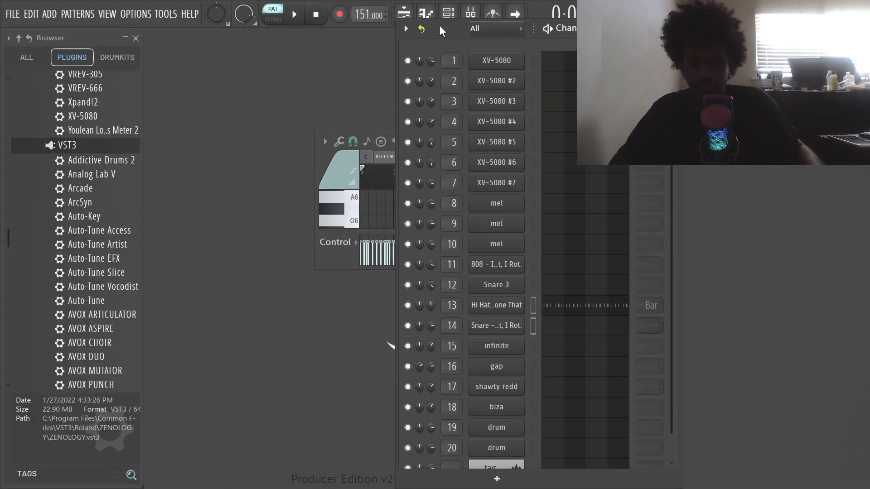
key("KP_Add")
left_click(569, 273)
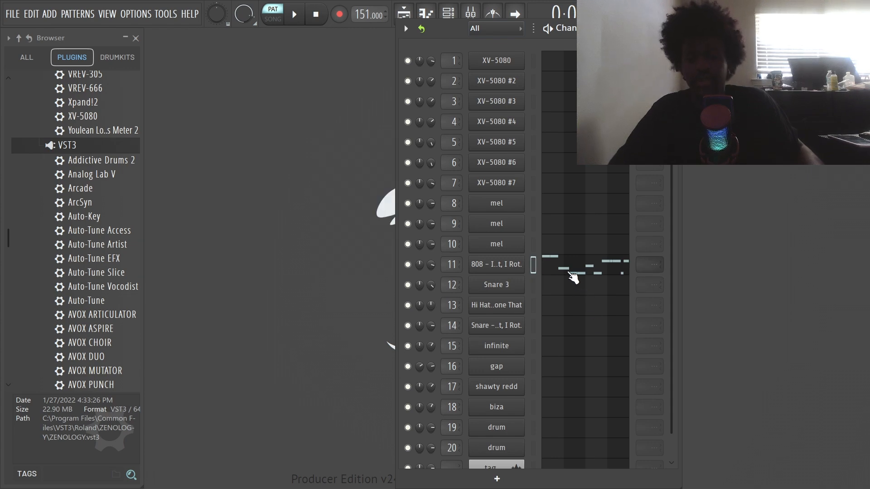
left_click(569, 271)
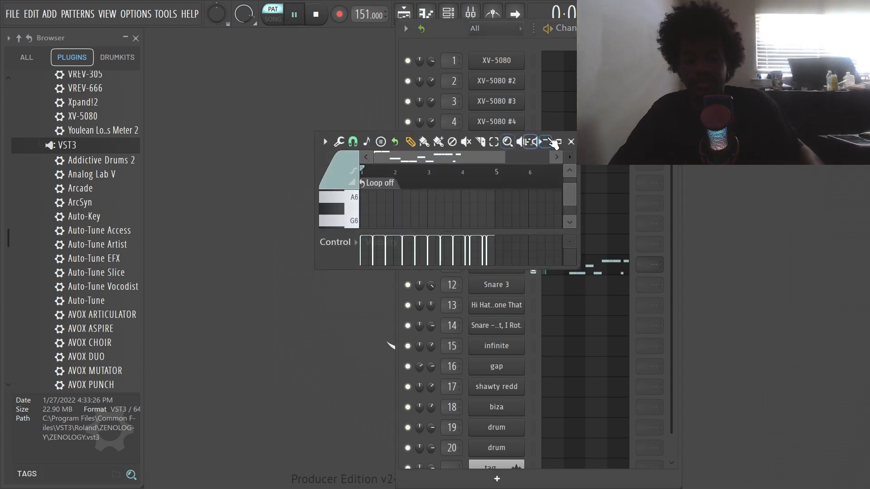
left_click(555, 140)
- Play the 808 pattern while examining its notes, and close the piano roll
scroll(265, 360, "down", 1)
key("space")
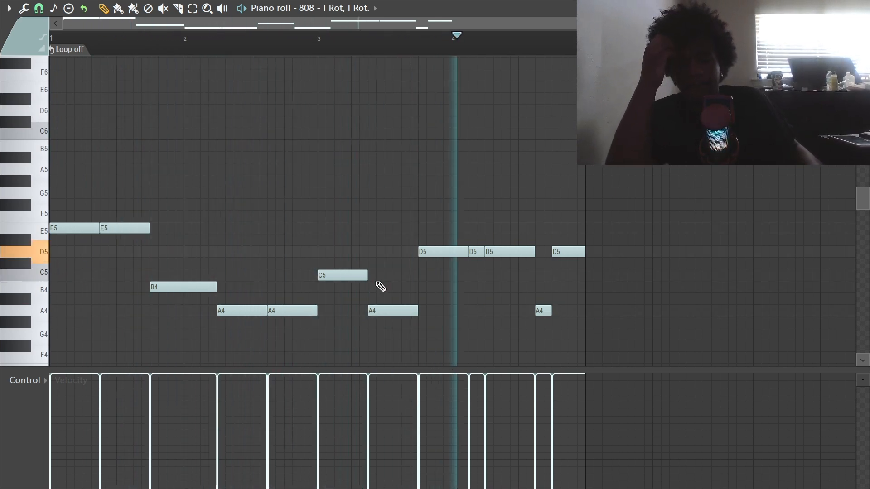
key("space")
left_click(862, 9)
- Switch to the Snare 3 pattern and maximize the channel rack during playback
key("KP_Add")
key("KP_Add")
double_click(453, 31)
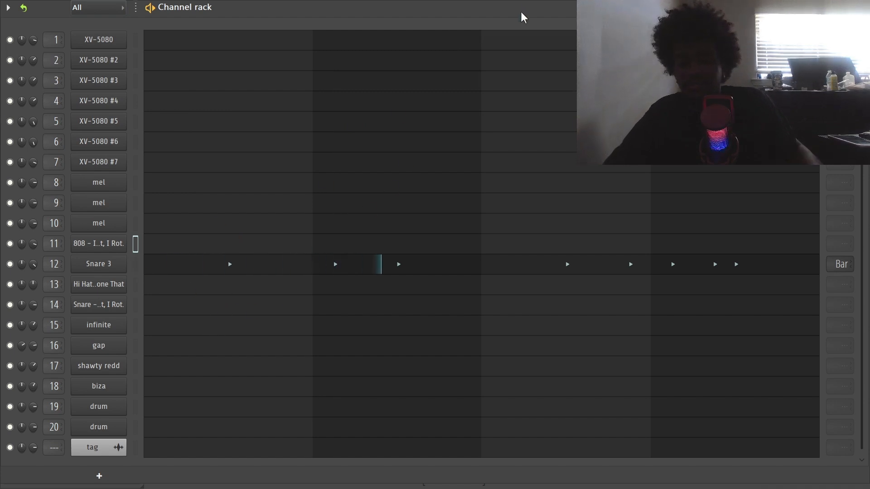
- Examine the Snare 3 notes in the piano roll, and briefly view the Hi Hat - Been There, Done That notes
left_click(335, 253)
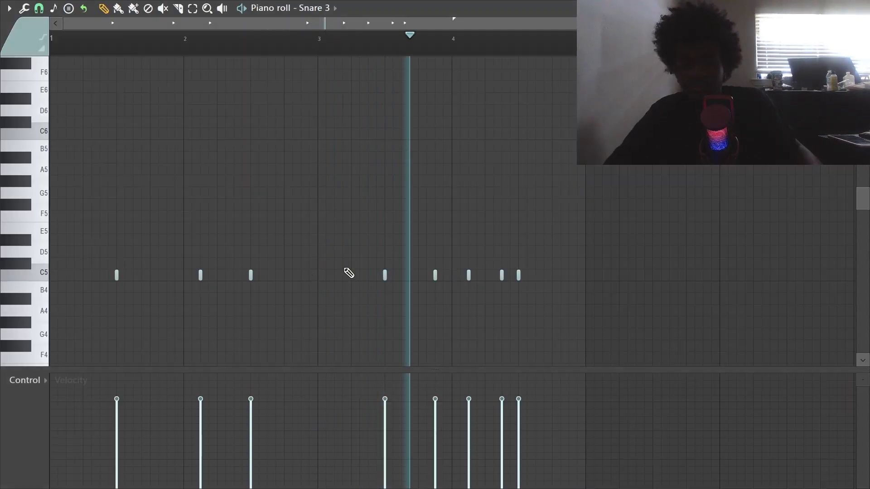
left_click(862, 8)
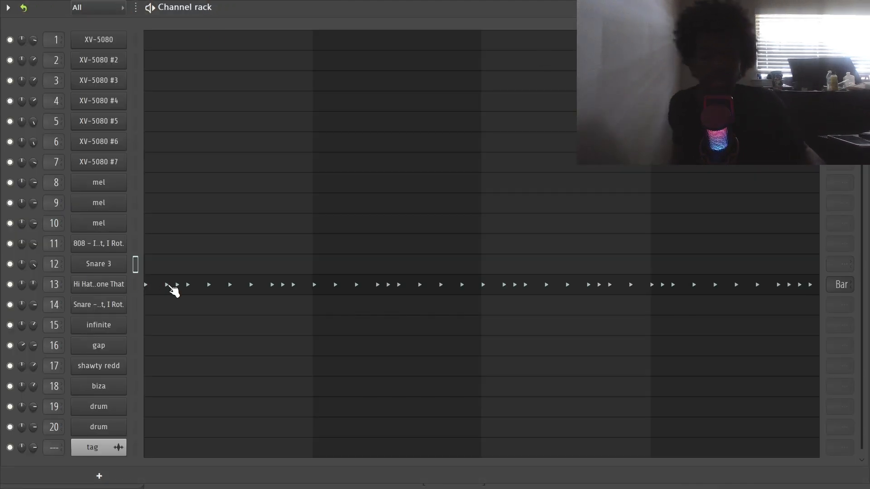
left_click(173, 290)
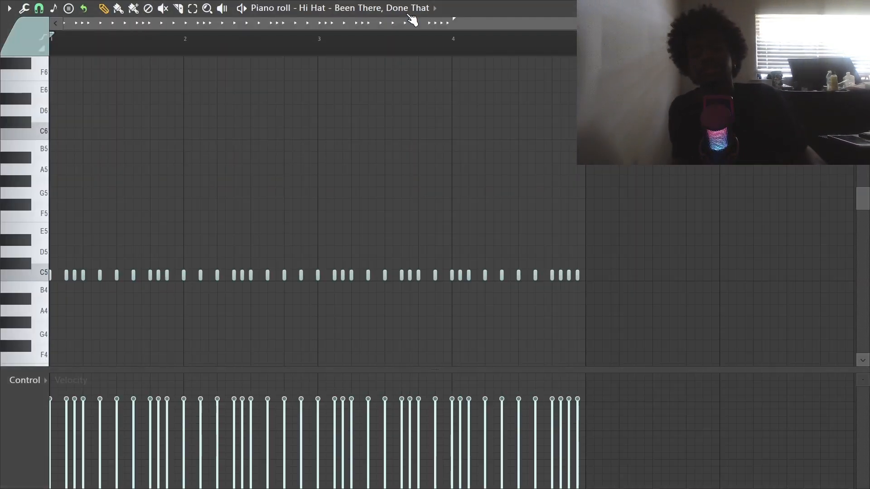
key("F6")
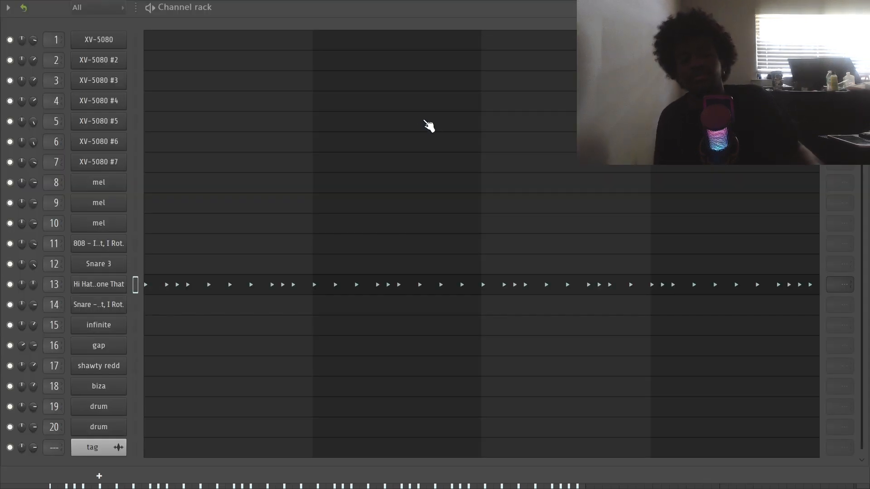
key("F7")
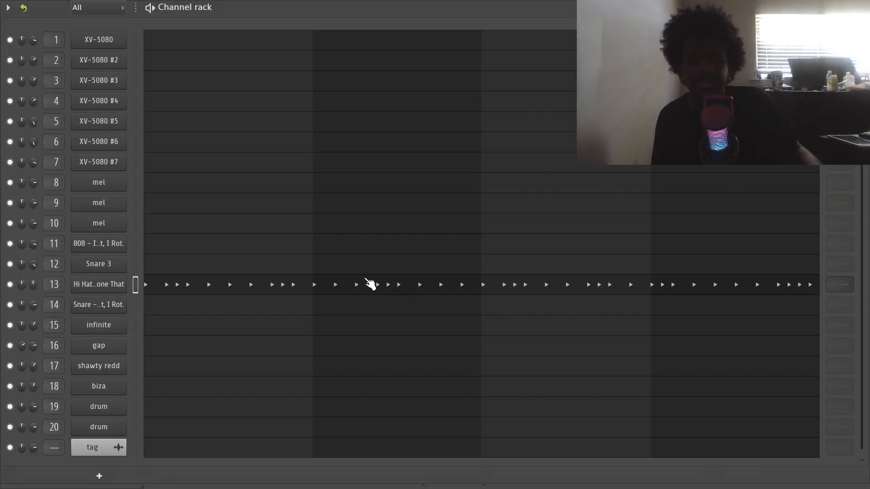
- Play the Hi Hat - Been There, Done That pattern in its piano roll, and close the piano roll
left_click(228, 284)
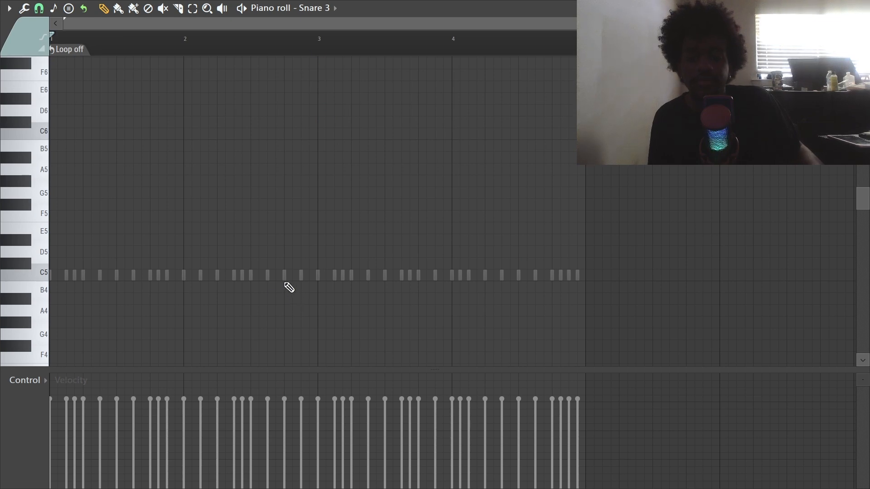
double_click(284, 277)
key("space")
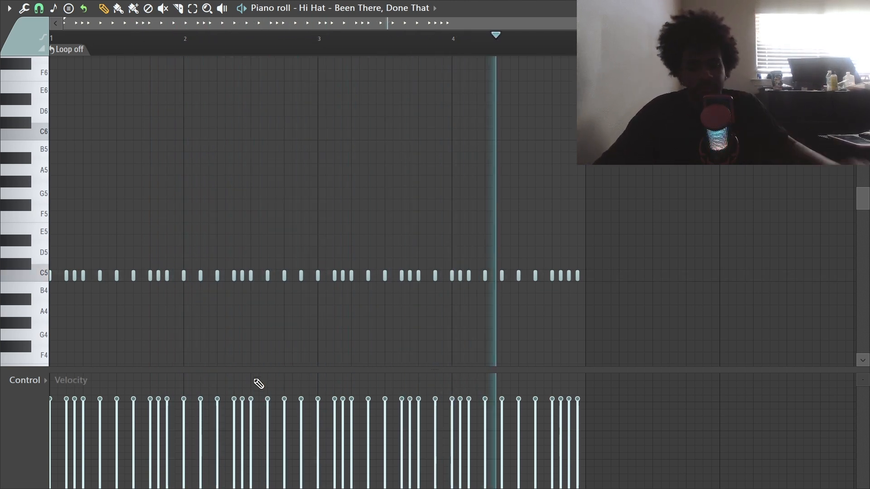
key("space")
key("Escape")
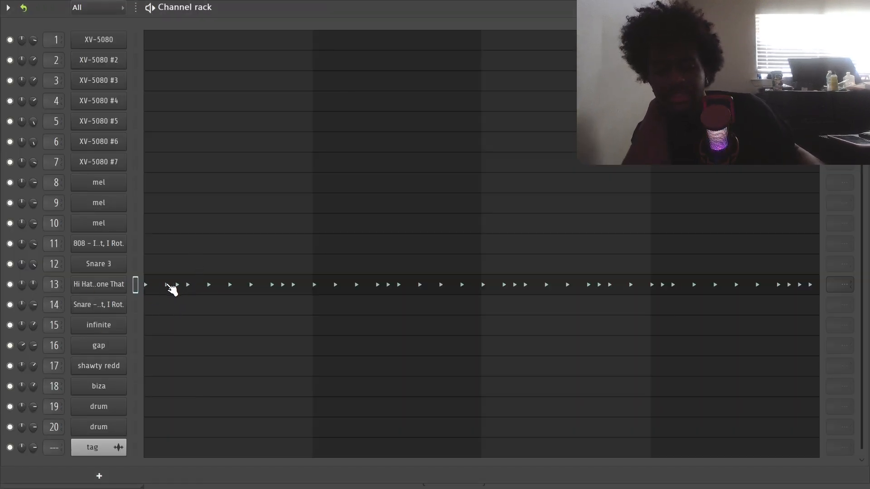
- Reopen the Hi Hat notes for a second look and return to the channel rack
right_click(120, 287)
left_click(287, 238)
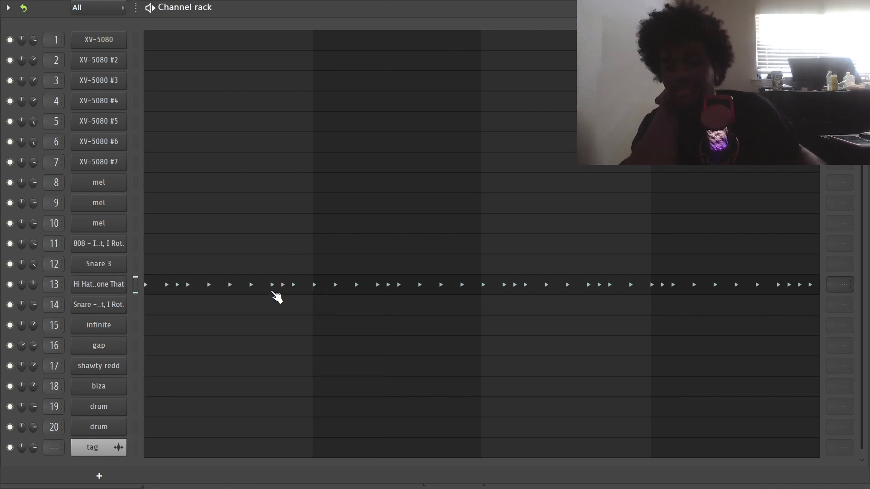
left_click(275, 291)
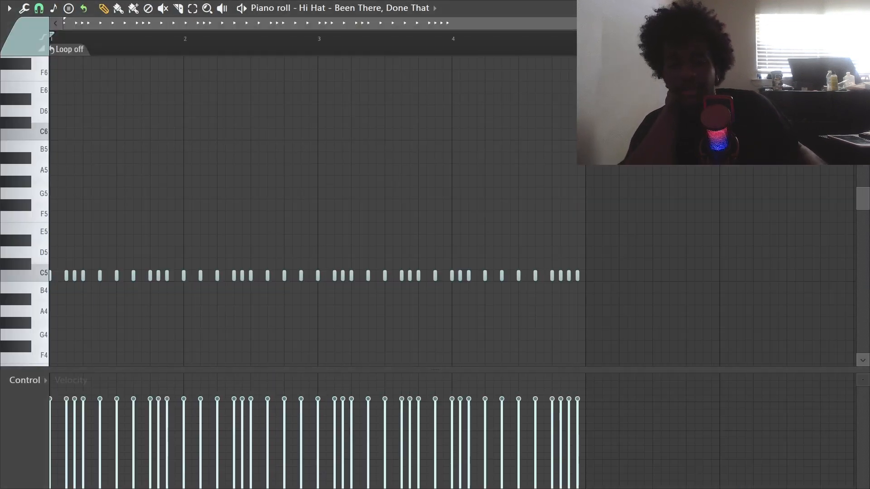
key("Escape")
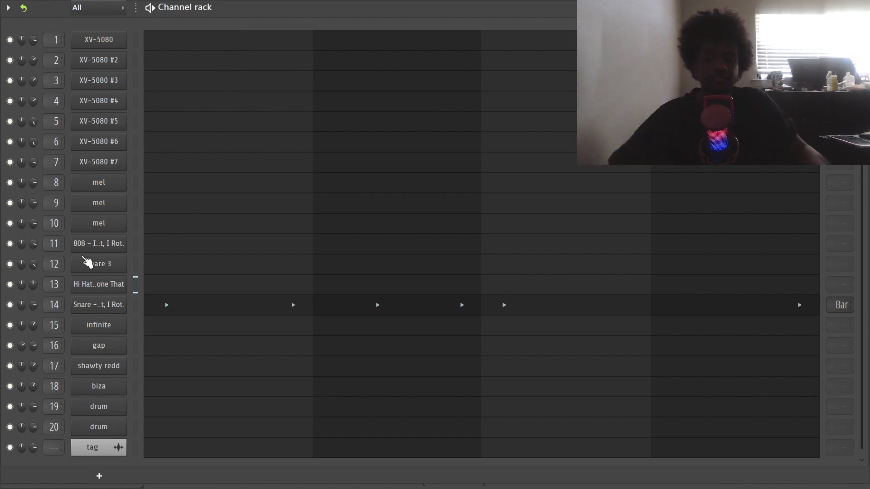
- Play the Snare - I Rot, I Rot. pattern while examining its notes, and close the piano roll
left_click(160, 305)
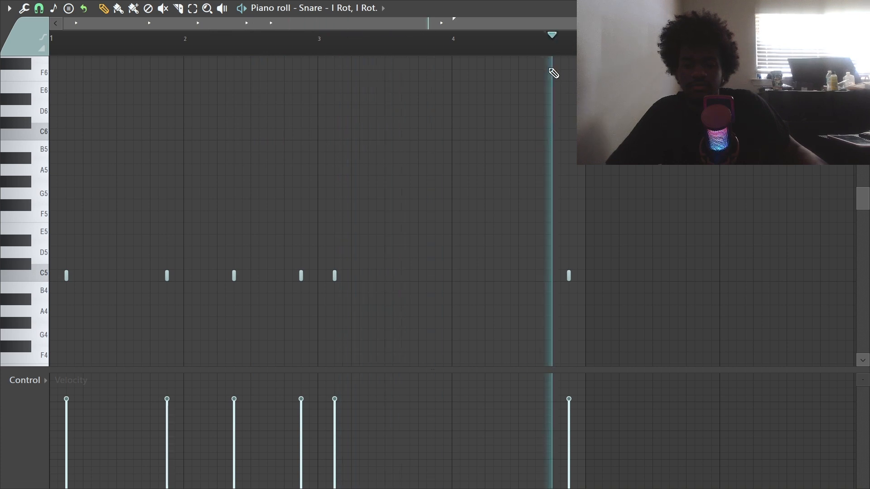
key("space")
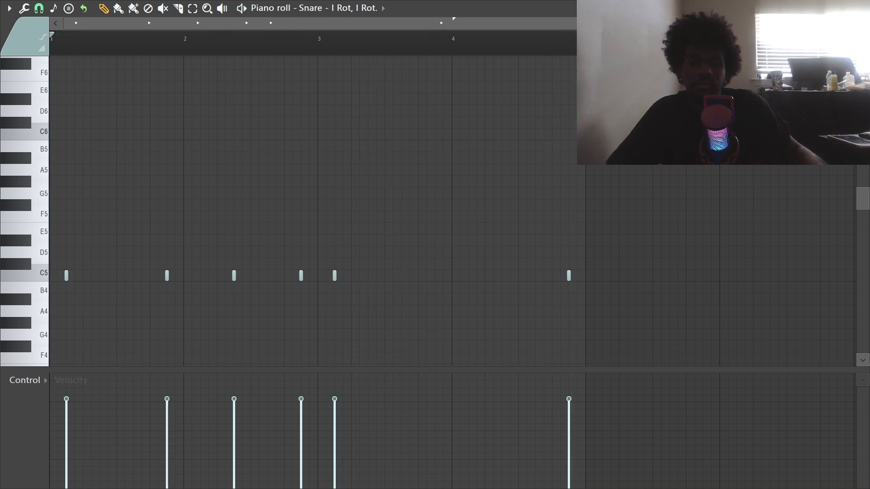
key("F6")
- Switch to the infinite pattern, play it while examining its notes, and close the piano roll
key("Down")
key("Down")
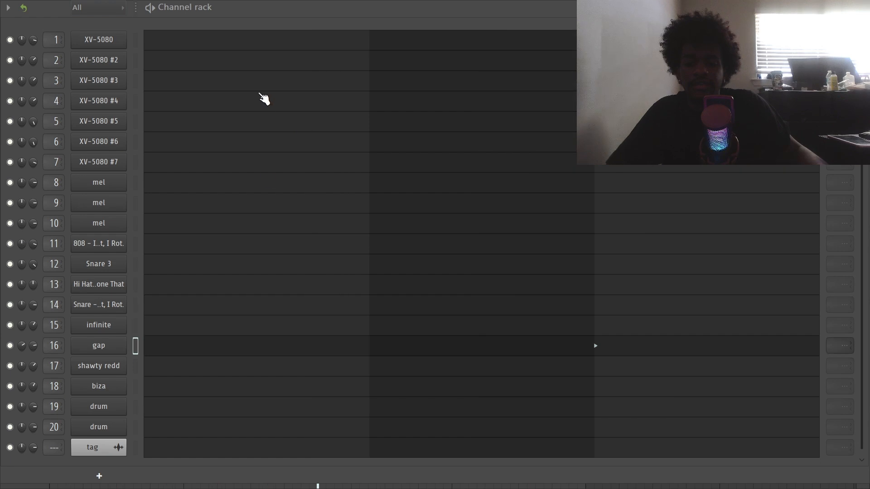
key("Up")
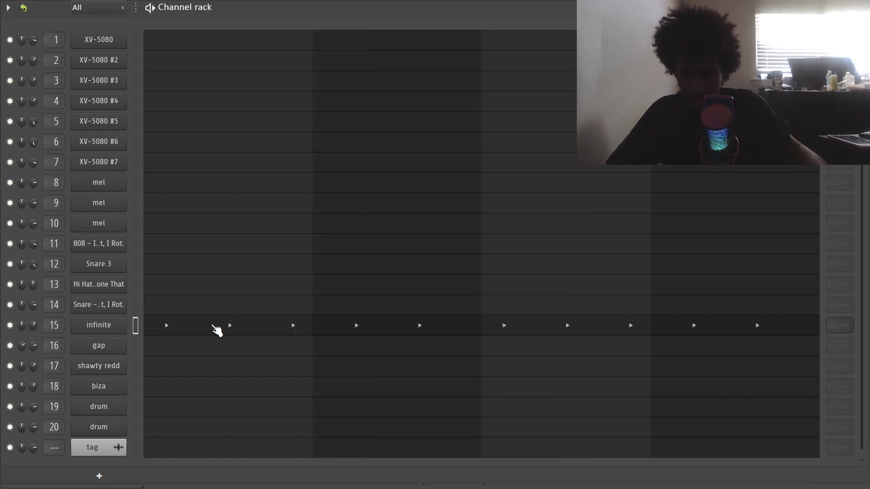
left_click(216, 330)
key("space")
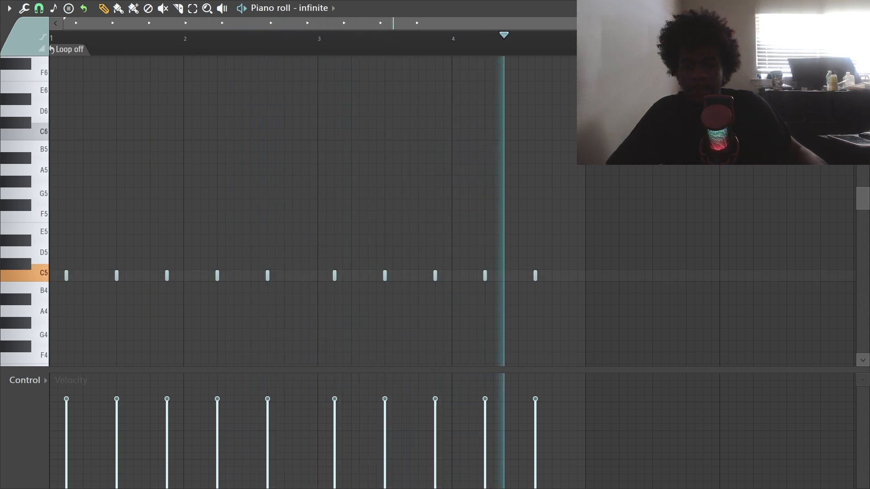
key("Escape")
key("space")
- Switch to the gap pattern, play it in the piano roll, and return to the channel rack
key("KP_Add")
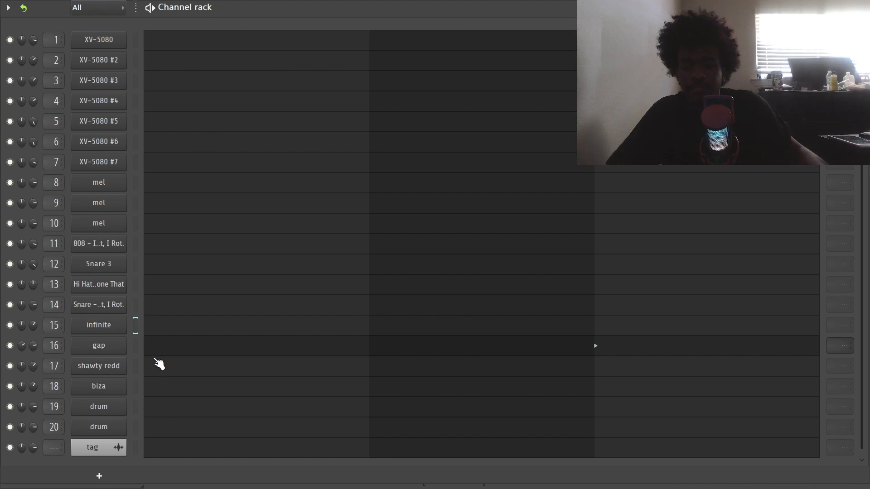
left_click(154, 346)
key("space")
key("space")
left_click(253, 46)
key("space")
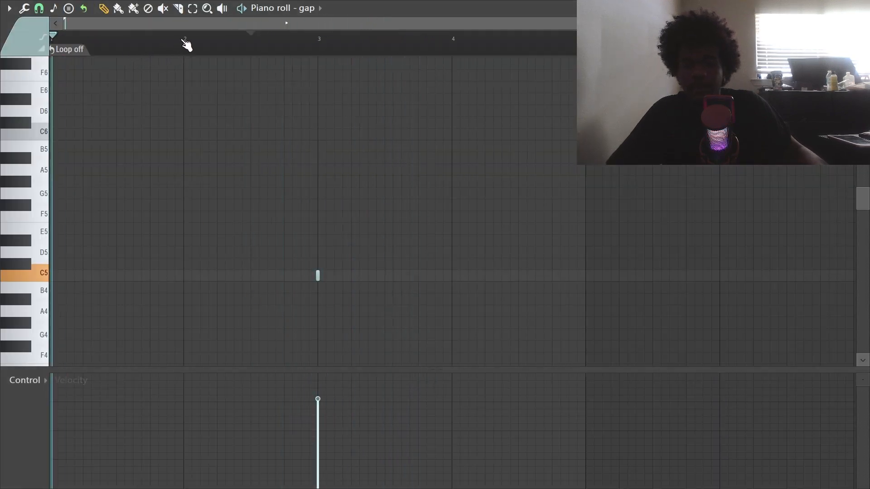
key("Escape")
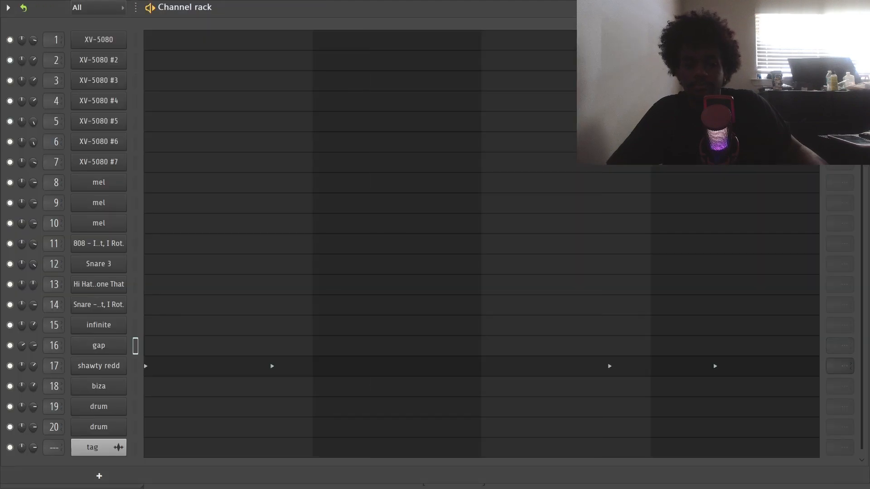
- Play the shawty redd pattern while examining its notes, and close the piano roll
left_click(217, 355)
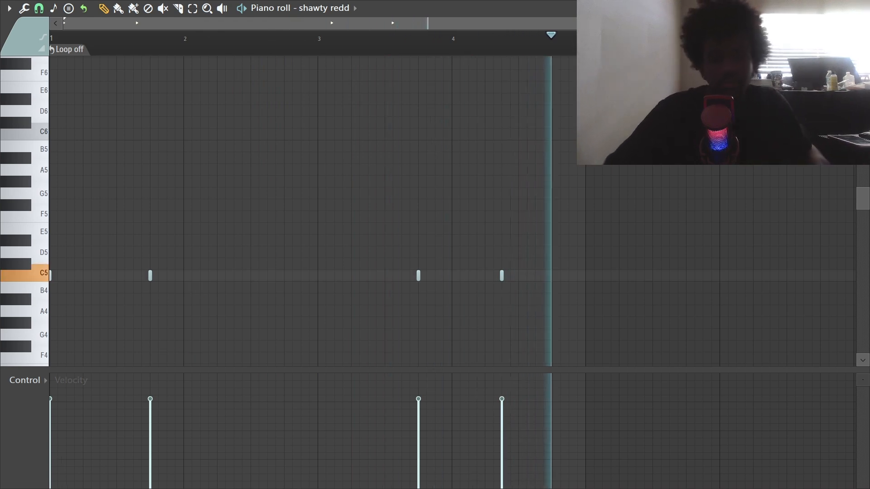
key("space")
key("F6")
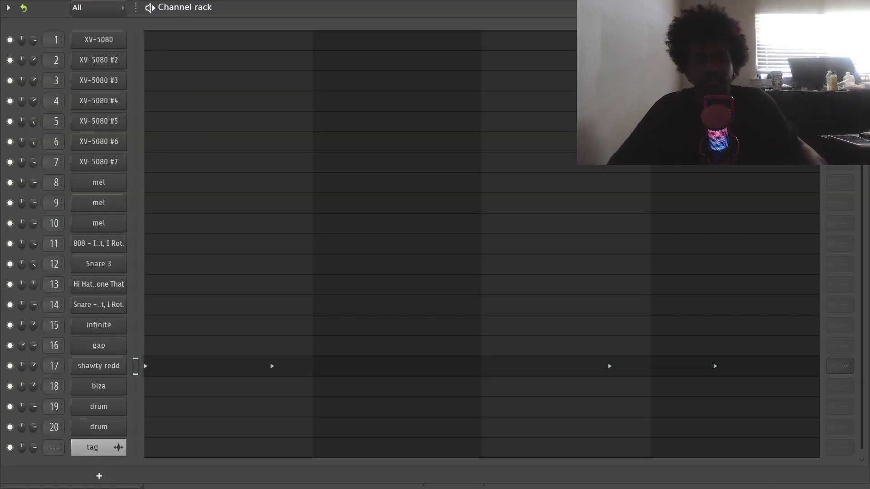
- Play the biza pattern while examining its notes, and close the piano roll
left_click(181, 387)
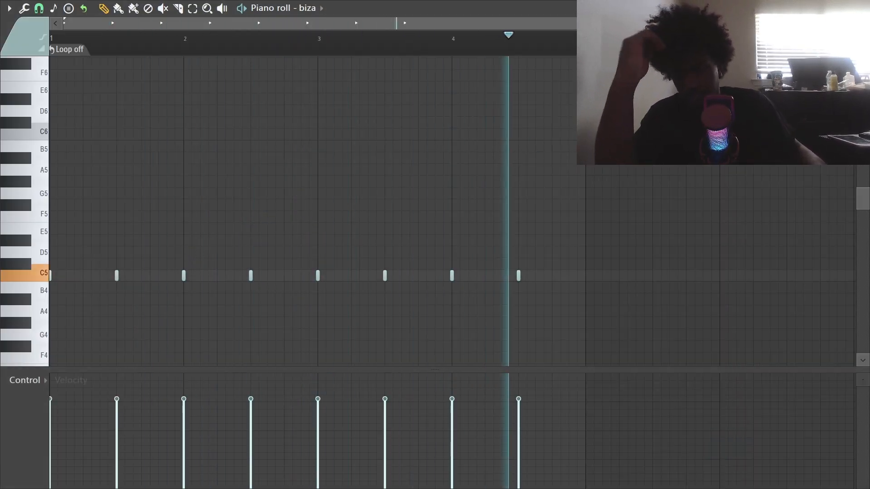
key("space")
key("F6")
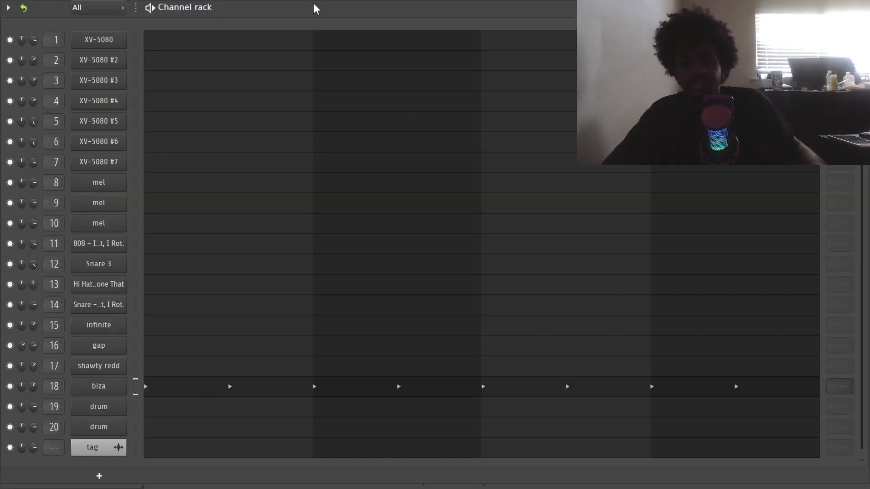
- Step back to the XV-5080 pattern, restore the channel rack to its smaller size and open the playlist
key("KP_Subtract")
key("KP_Subtract")
key("KP_Subtract")
key("KP_Subtract")
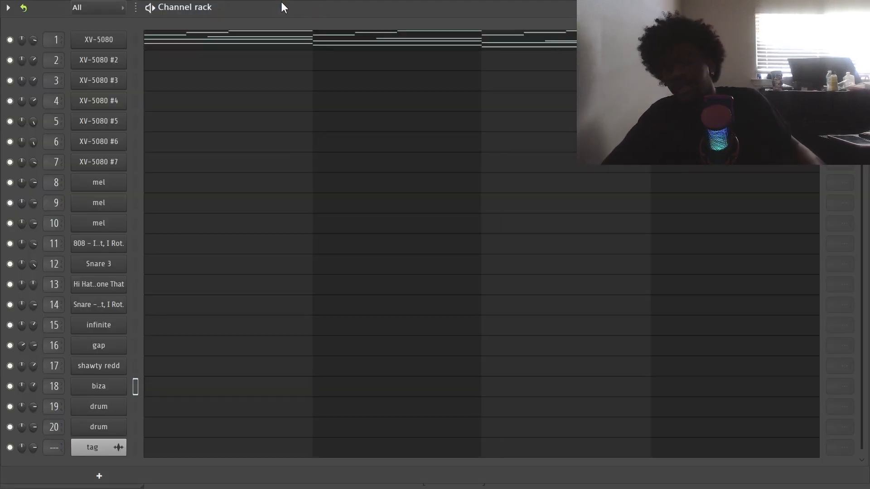
double_click(281, 2)
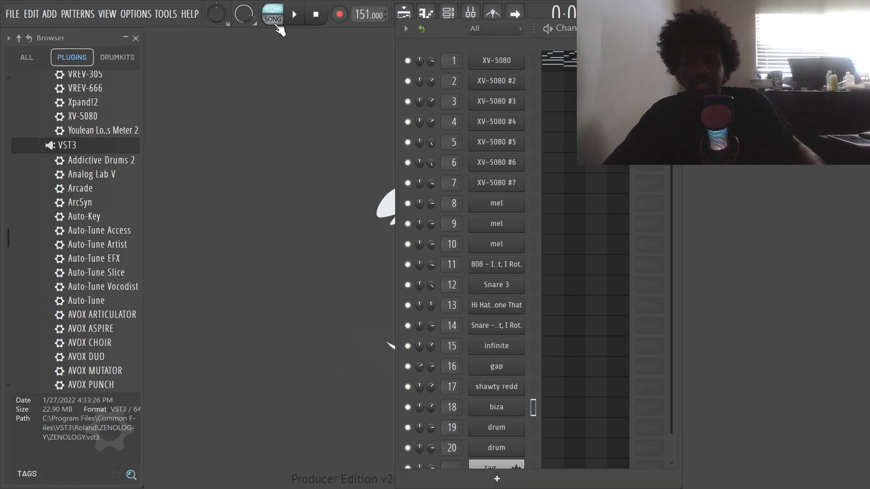
left_click(403, 15)
- Place the patterns from Snare 3 through shawty redd as stacked clips at bar 1 on tracks 24 to 29
scroll(346, 155, "down", 5)
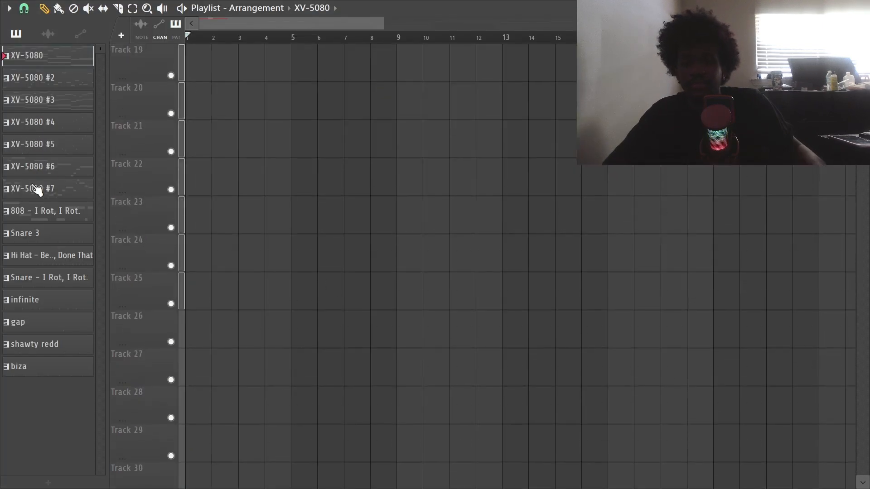
left_click(51, 343, "shift")
left_click_drag(62, 270, 178, 264)
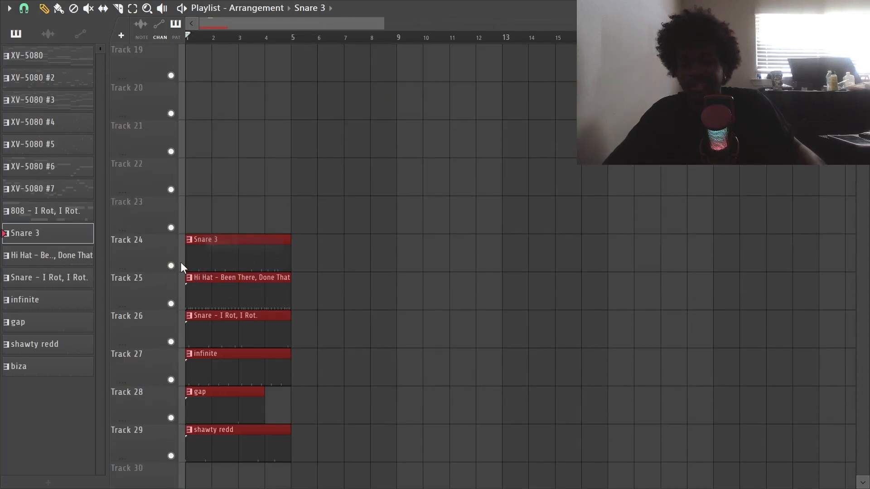
- Solo tracks 24 to 29 holding the newly placed drum clips
scroll(234, 36, "up", 3)
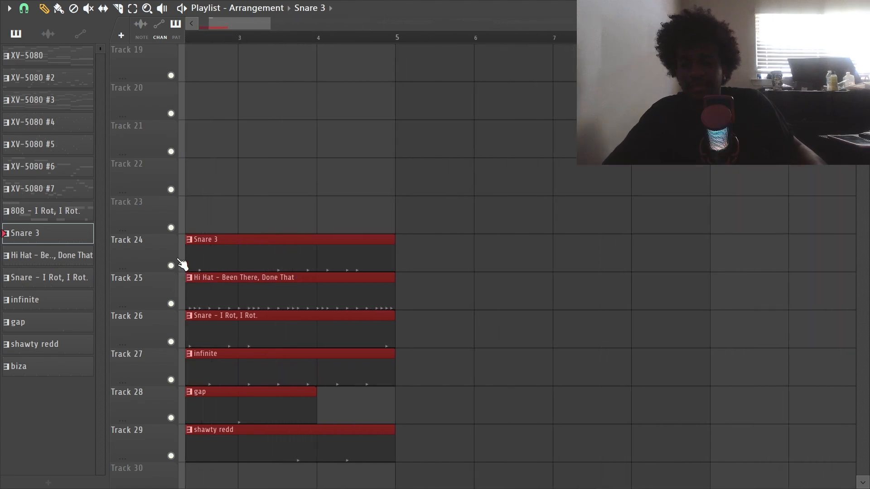
left_click_drag(182, 418, 181, 438)
right_click(172, 454)
left_click_drag(251, 22, 74, 79)
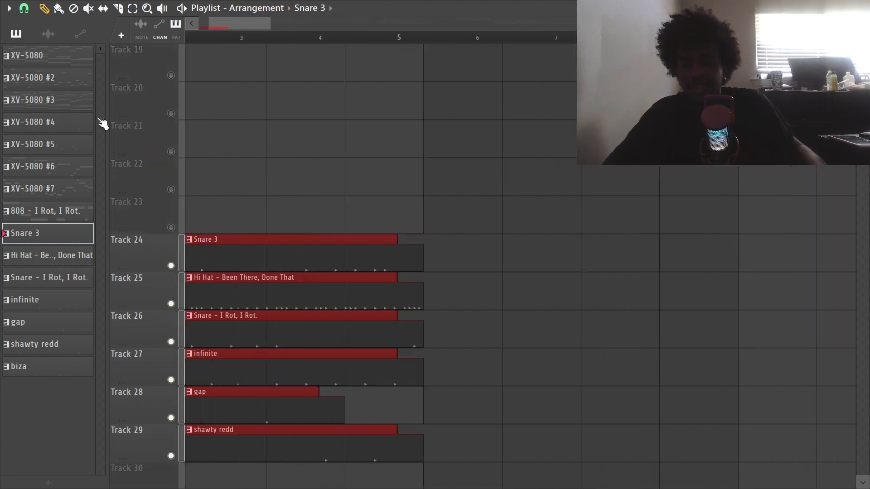
- Switch the drum tracks on and off individually, leaving only the Snare - I Rot, I Rot. clip's track 26 muted
scroll(206, 357, "down", 2)
left_click(236, 413, "ctrl")
left_click(181, 371)
right_click(171, 380)
left_click(172, 340)
left_click(171, 304)
left_click(170, 265)
left_click(171, 266)
left_click(171, 303)
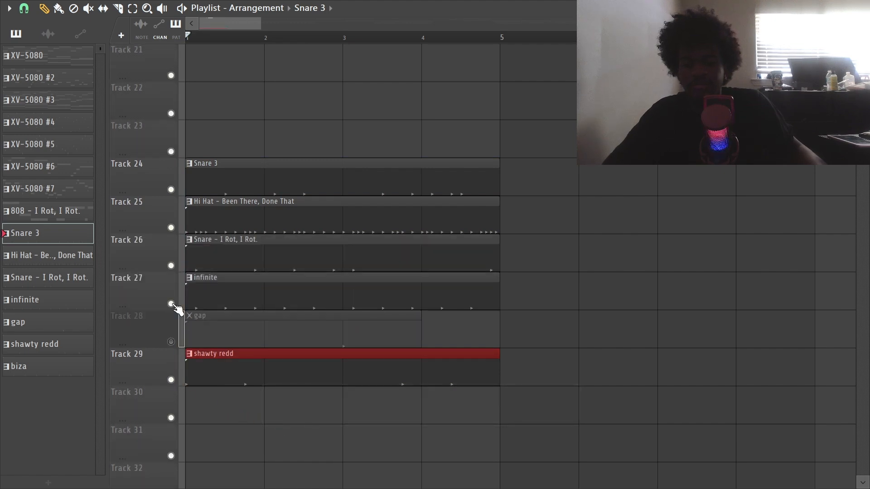
left_click(171, 266)
left_click(171, 341)
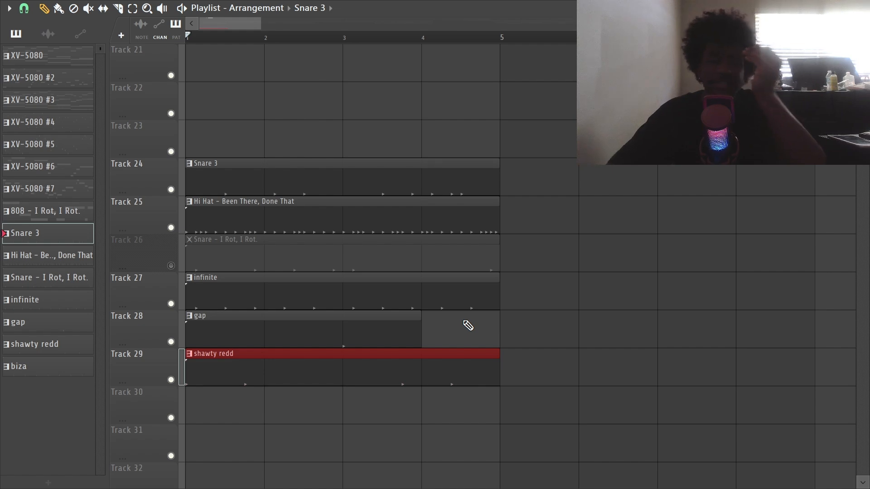
key("space")
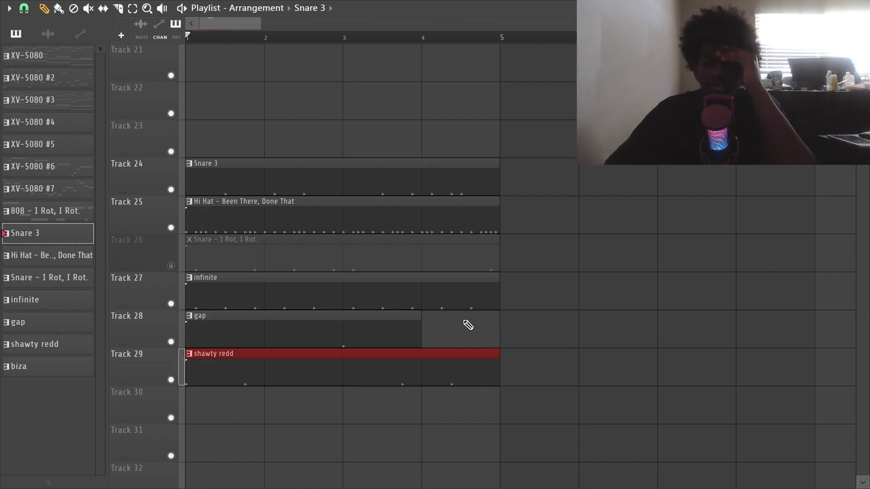
- Solo the infinite, gap and shawty redd clips on tracks 27 to 29 and play them together
right_click(171, 303)
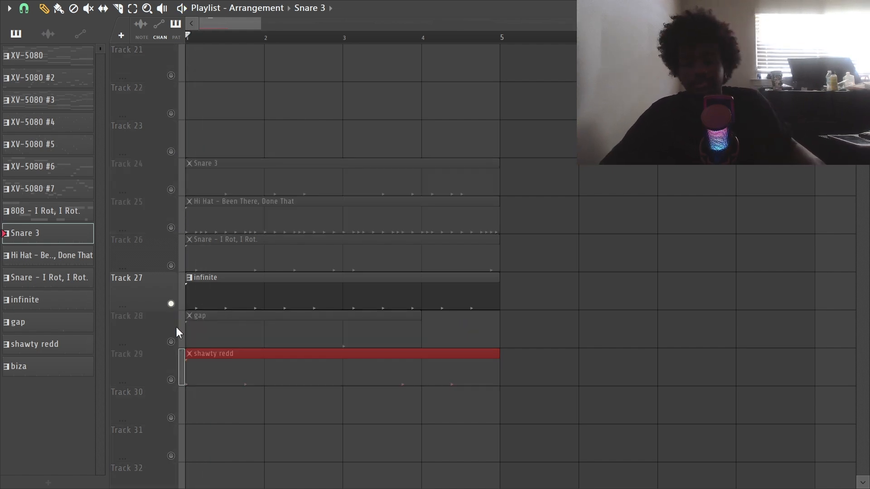
left_click(171, 341)
left_click(171, 380)
key("space")
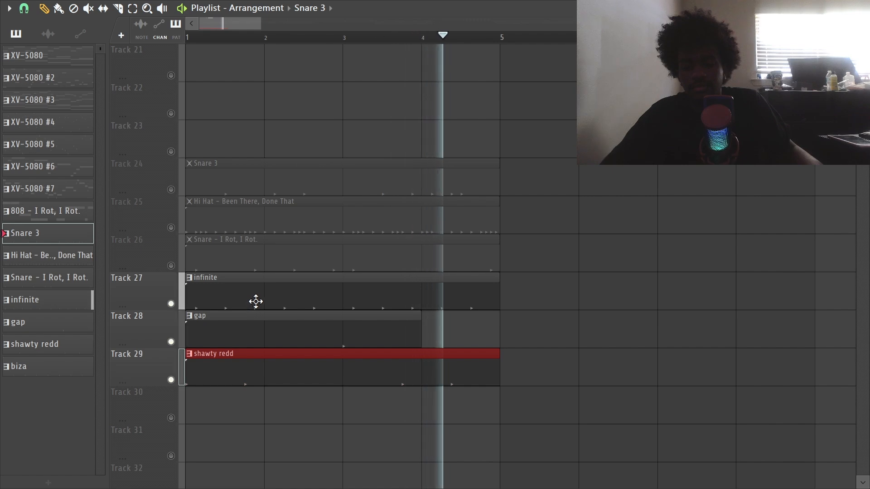
key("space")
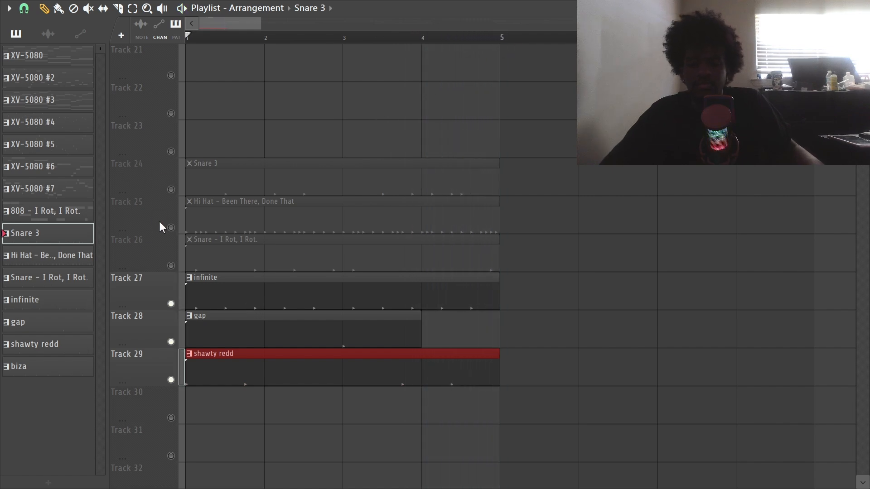
- Place the 808 - I Rot, I Rot. pattern at bar 1 on track 30 and play it with infinite and shawty redd, leaving gap muted
left_click(178, 297)
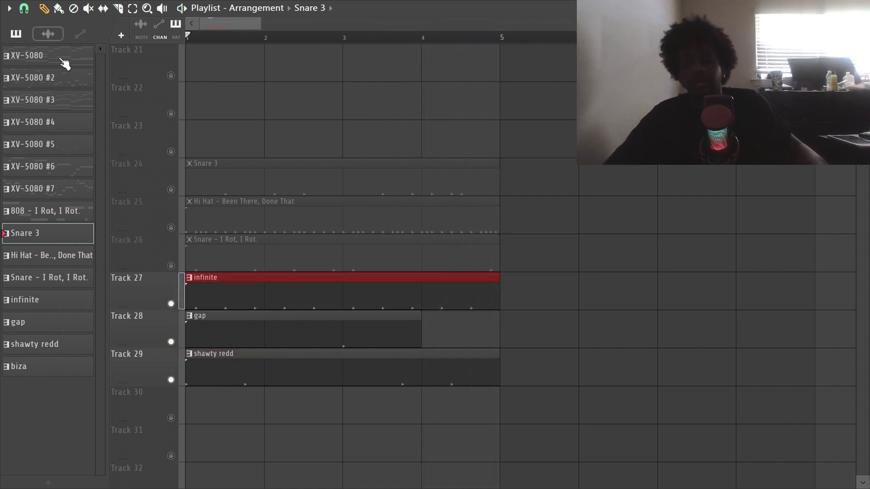
left_click_drag(64, 212, 199, 410)
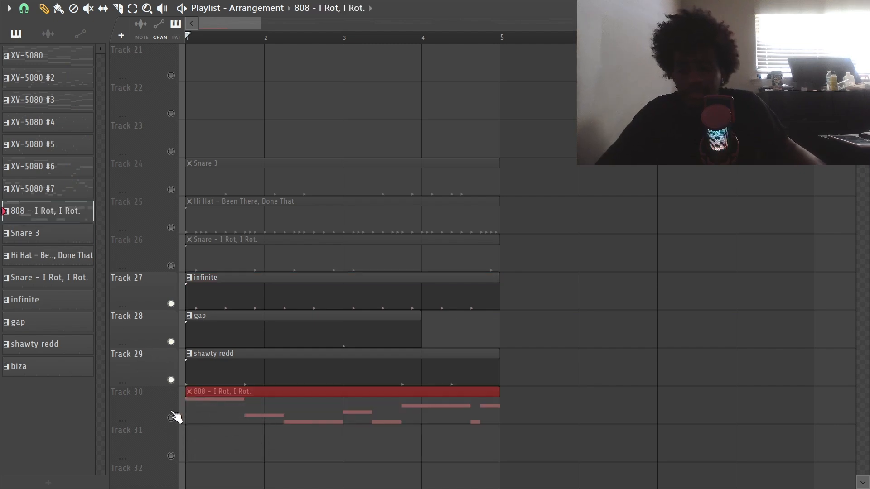
right_click(171, 304)
left_click(172, 418)
left_click(182, 383)
key("space")
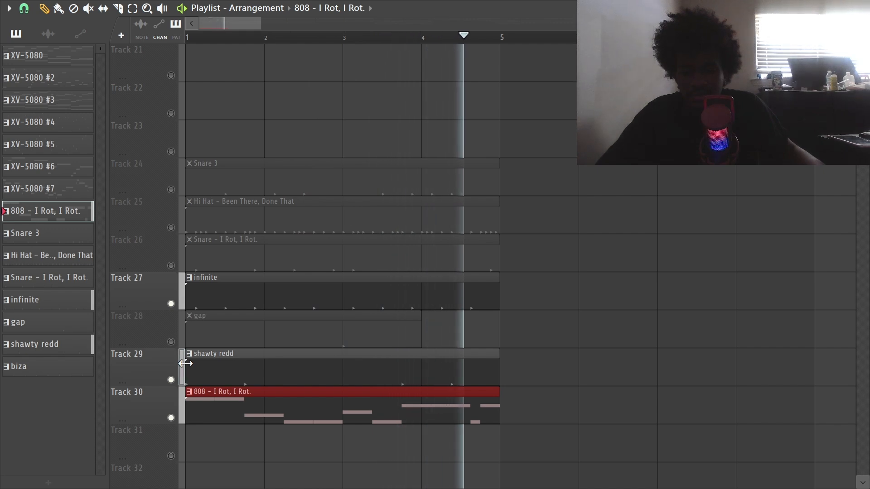
key("space")
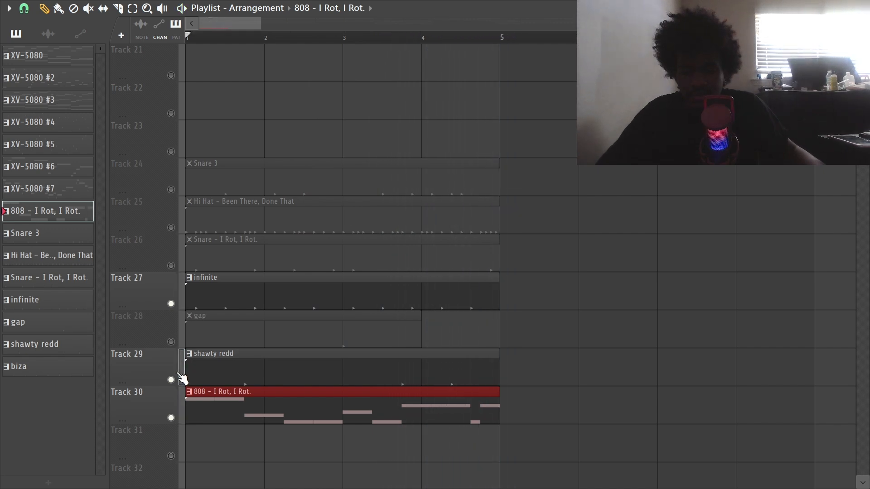
- Unsolo all playlist tracks and delete the demonstration clips on tracks 24 to 30
right_click(174, 341)
right_click(174, 341)
key("ctrl+a")
key("Delete")
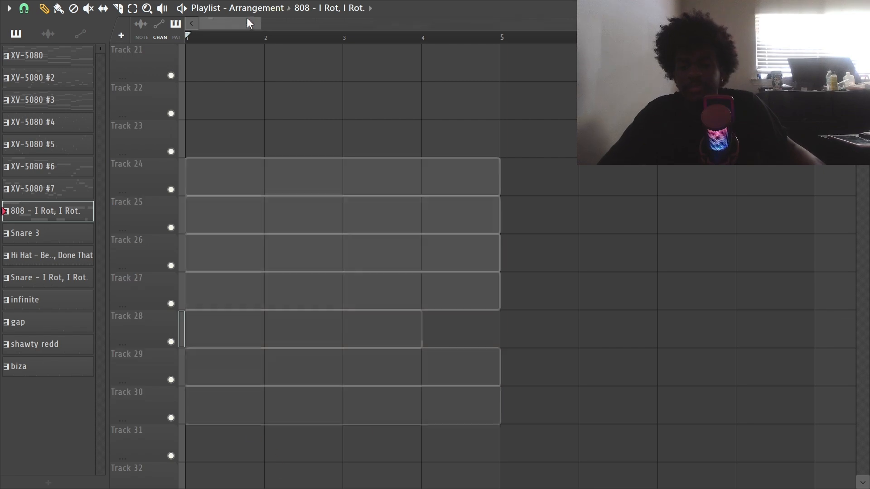
- Restore the biza piano roll from full size, then close it and the playlist
scroll(229, 28, "down", 5)
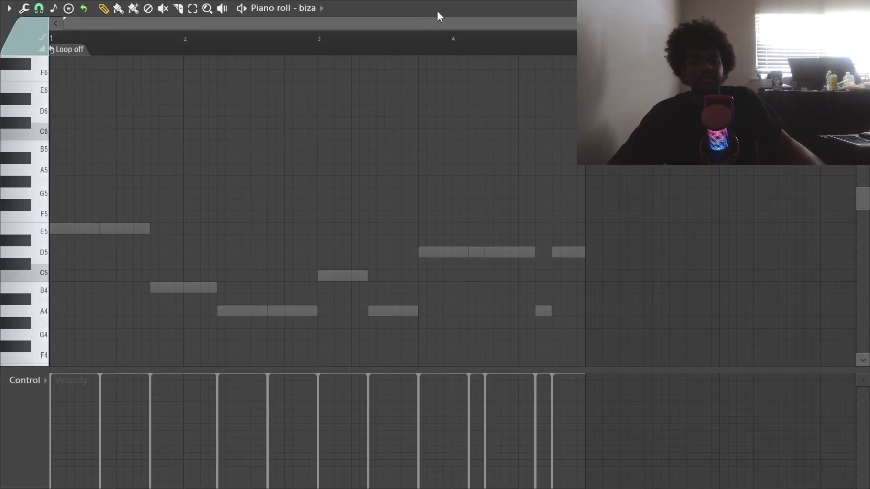
double_click(437, 12)
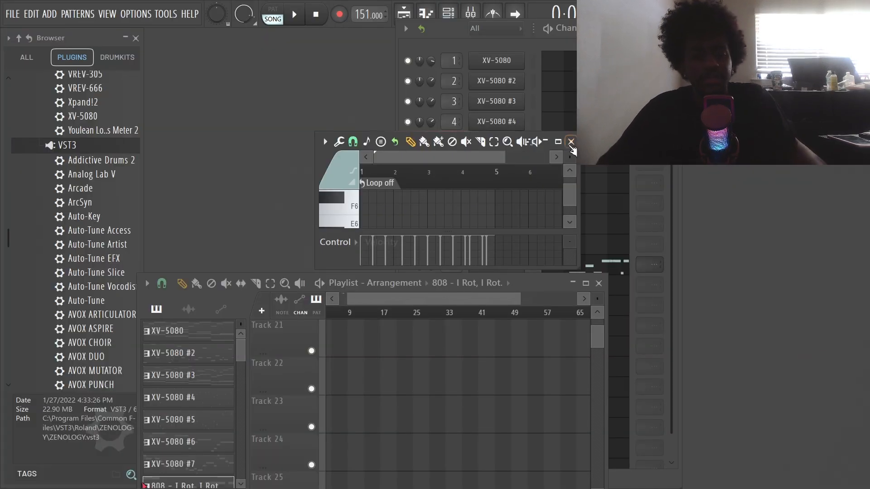
left_click(578, 141)
left_click(599, 284)
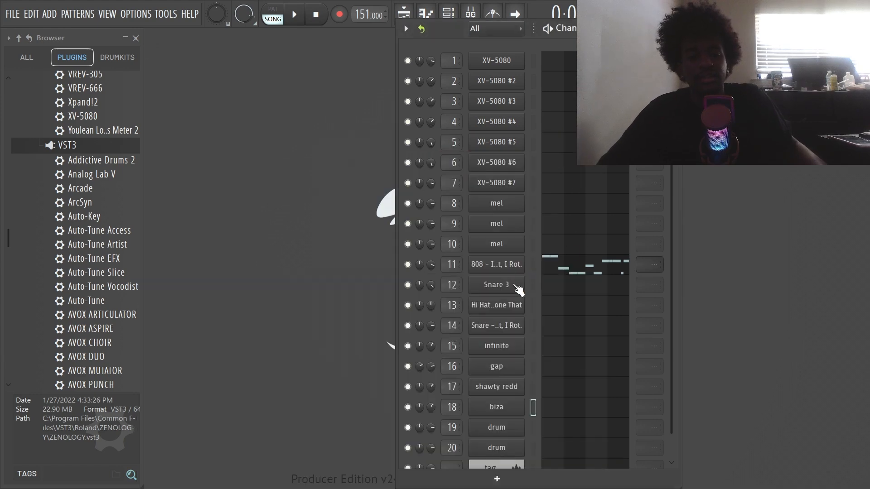
- Review the effects on the mixer's Master and mel insert 3, and move the Channel rack aside to clear the workspace
left_click(481, 15)
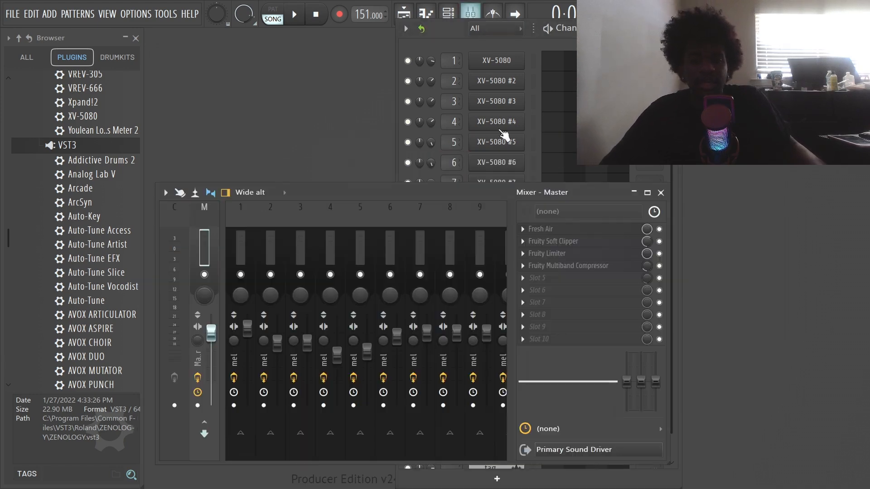
left_click(660, 193)
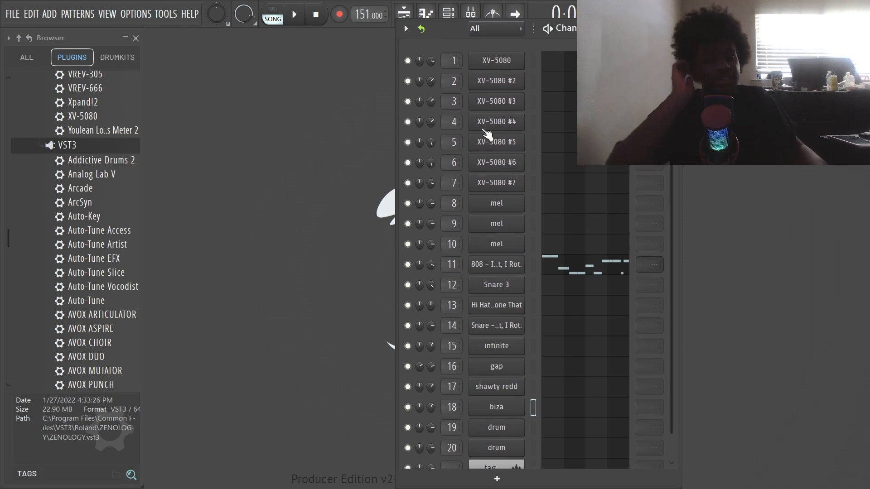
scroll(492, 77, "down", 1)
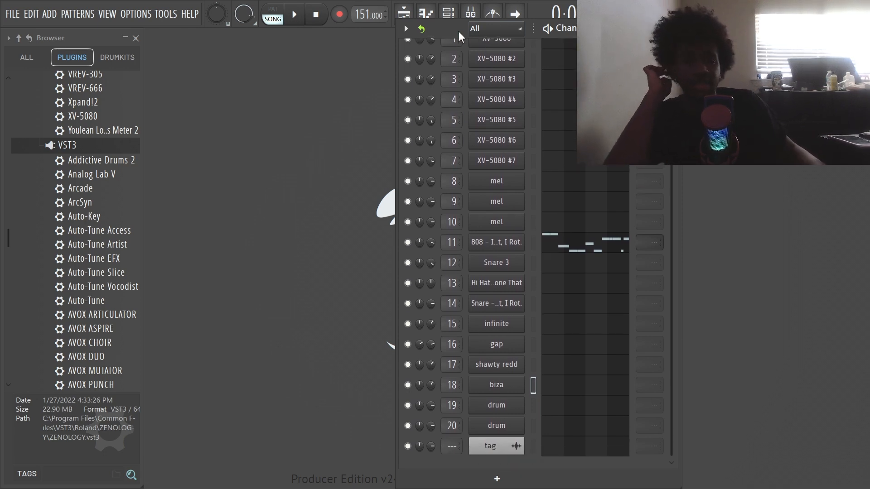
left_click_drag(460, 35, 560, 46)
scroll(604, 173, "up", 1)
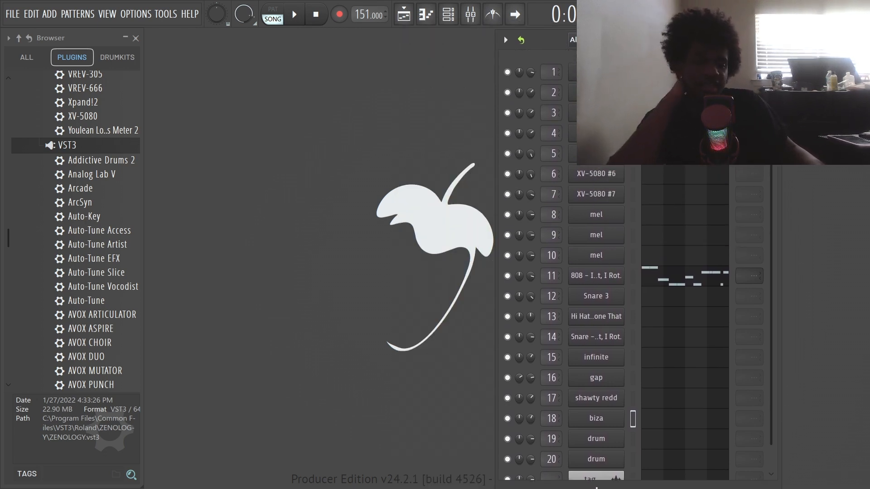
left_click(471, 15)
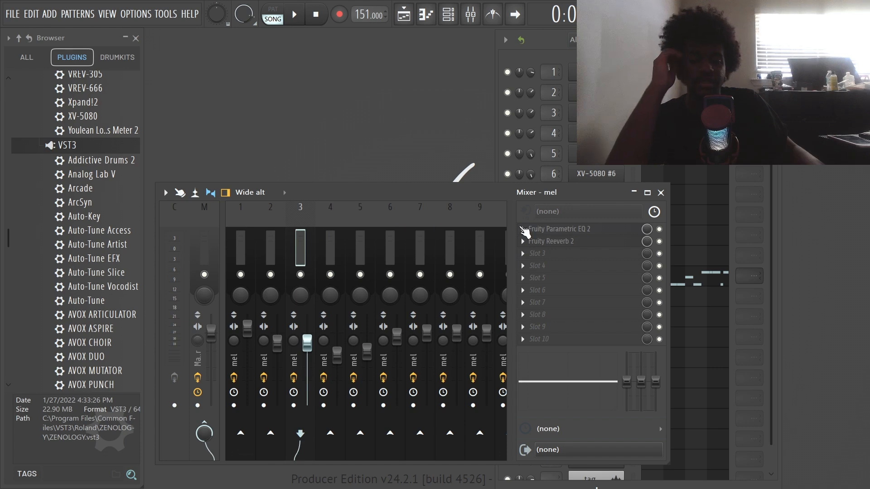
left_click(661, 193)
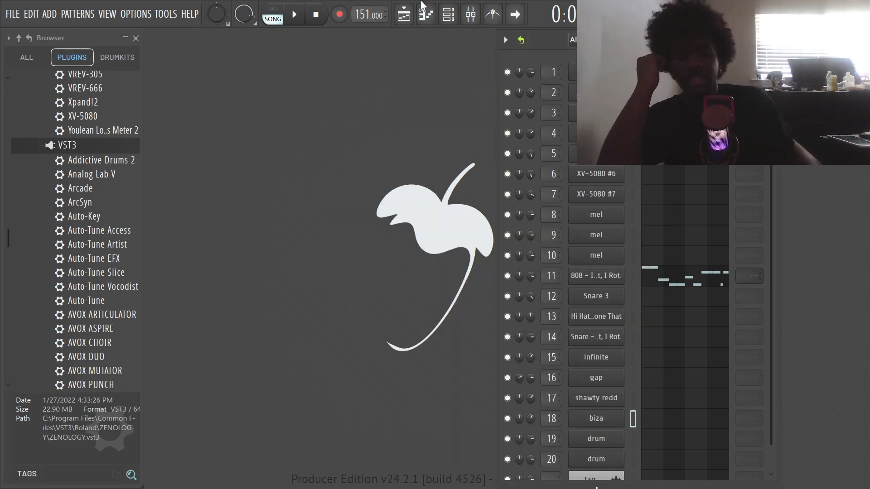
- Examine Fruity Parametric EQ 2 on drum insert 11 and Fruity Reeverb 2 on drum insert 12 in the mixer
left_click(472, 15)
left_click(468, 233)
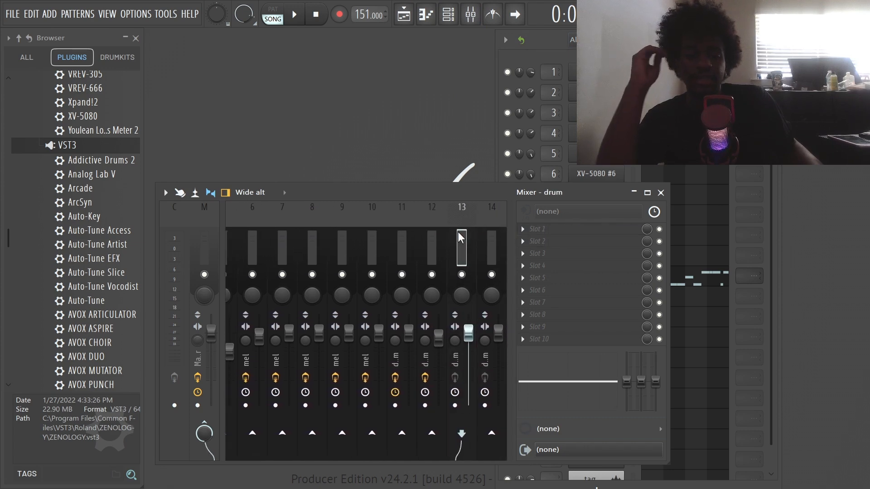
left_click(566, 229)
left_click_drag(555, 192, 557, 217)
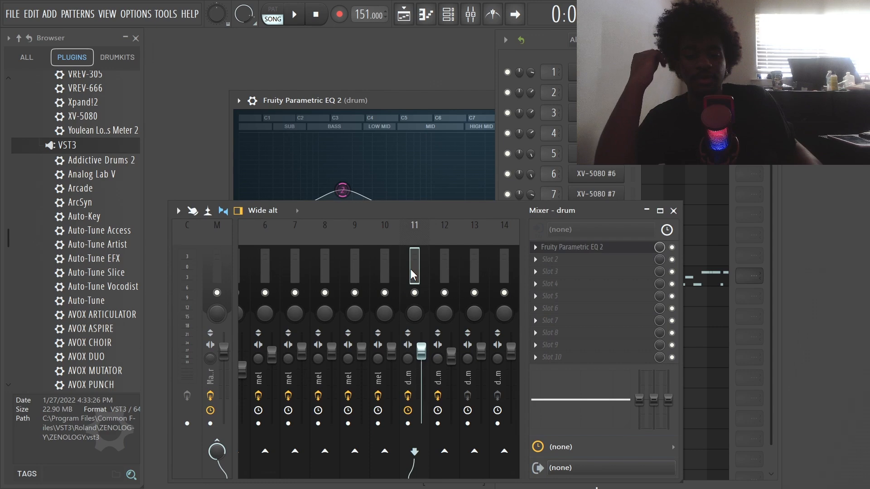
left_click(449, 257)
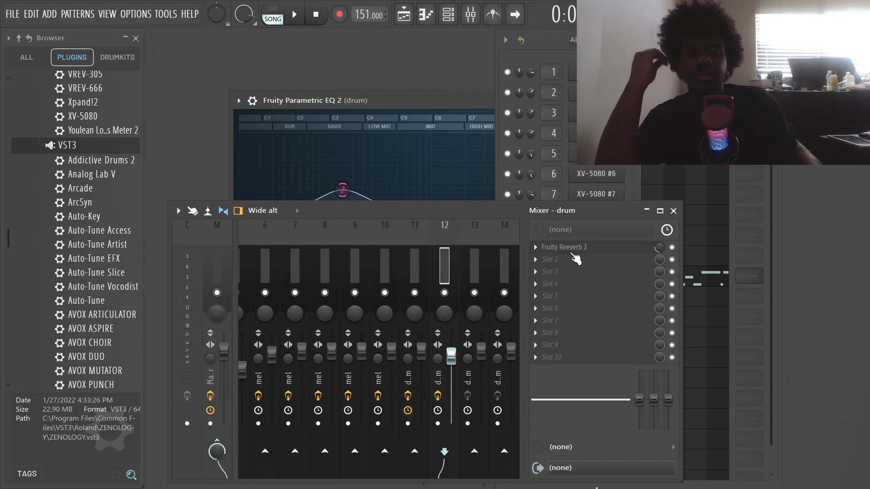
left_click(566, 247)
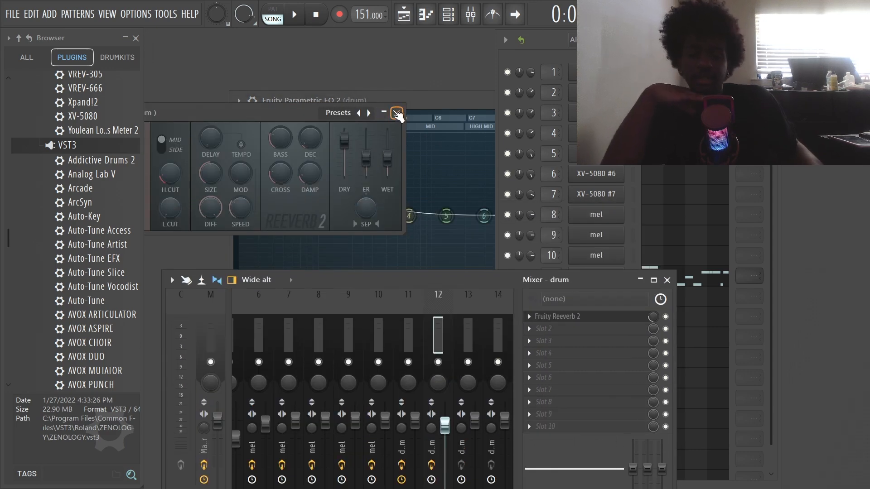
left_click(398, 113)
left_click(667, 280)
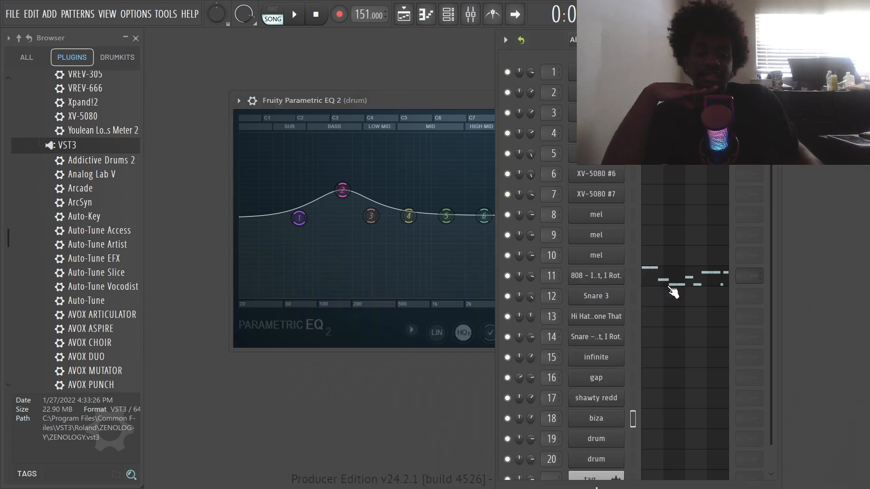
- Open the Snare 3 channel settings and examine the Fruity Reeverb 2 on its mixer insert
left_click(592, 304)
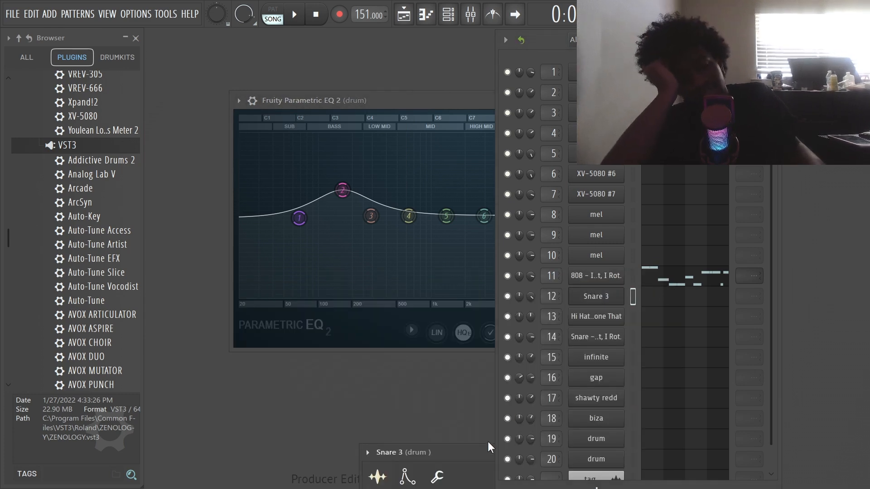
left_click_drag(475, 453, 343, 227)
left_click(470, 14)
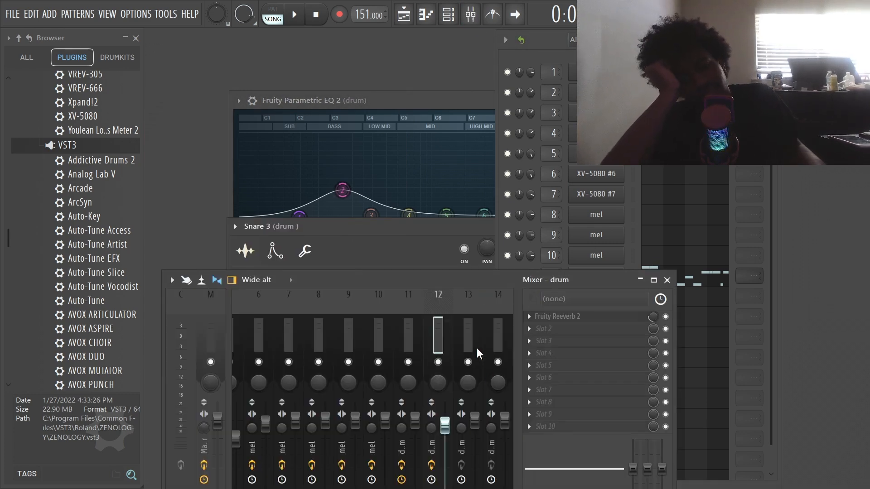
left_click(575, 319)
left_click(640, 280)
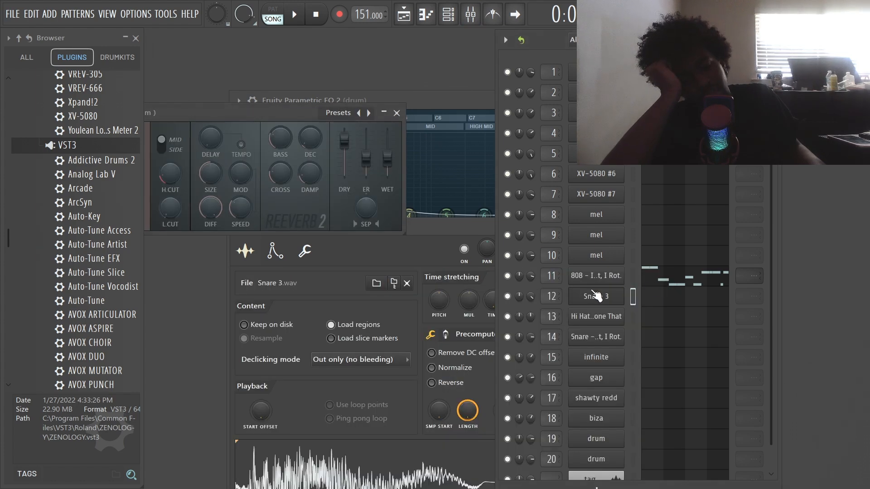
left_click(396, 114)
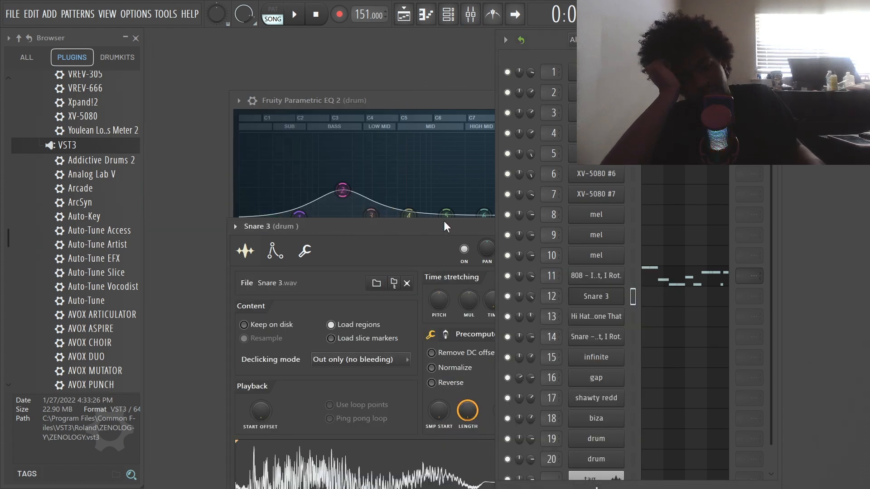
- Move aside and close the Snare 3 channel settings and the drum insert's Fruity Parametric EQ 2
left_click_drag(444, 225, 226, 230)
left_click(386, 232)
left_click_drag(363, 91, 52, 170)
left_click(395, 174)
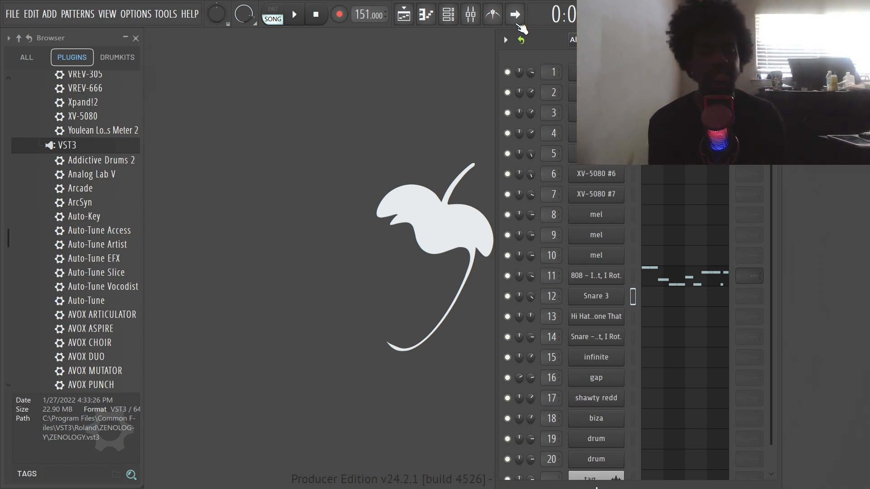
- Look over the full Channel rack from XV-5080 to tag at full size, then restore its window size
scroll(597, 487, "down", 1)
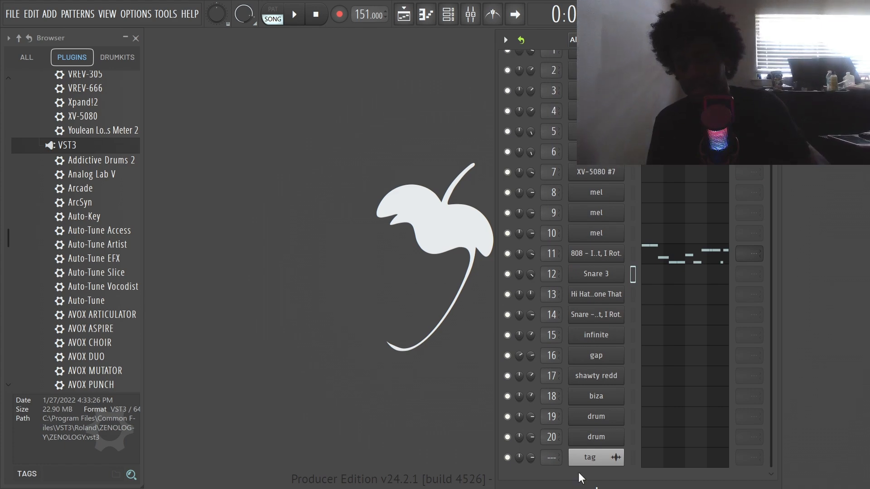
double_click(553, 42)
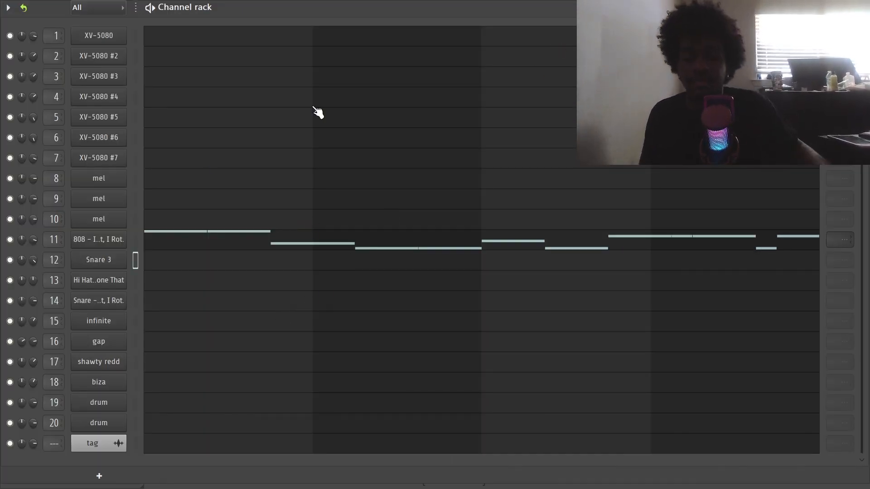
double_click(344, 8)
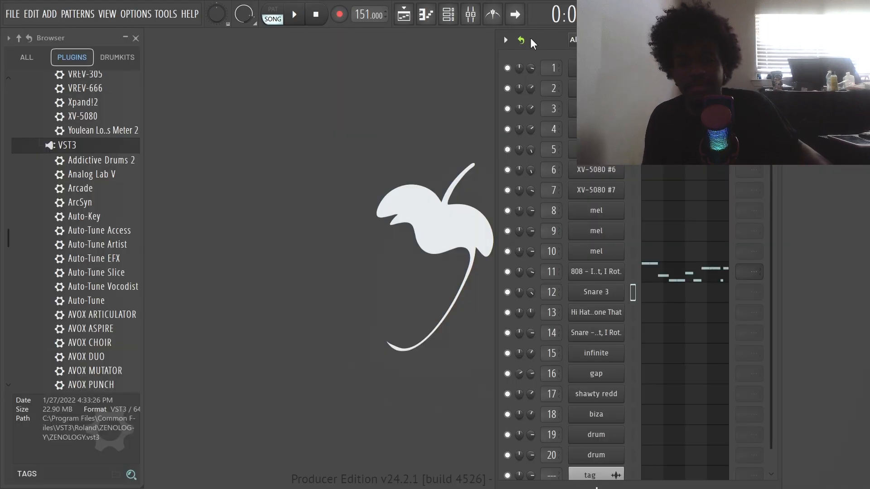
- Open the playlist at full size and show the start of the arrangement from track 1
left_click(403, 15)
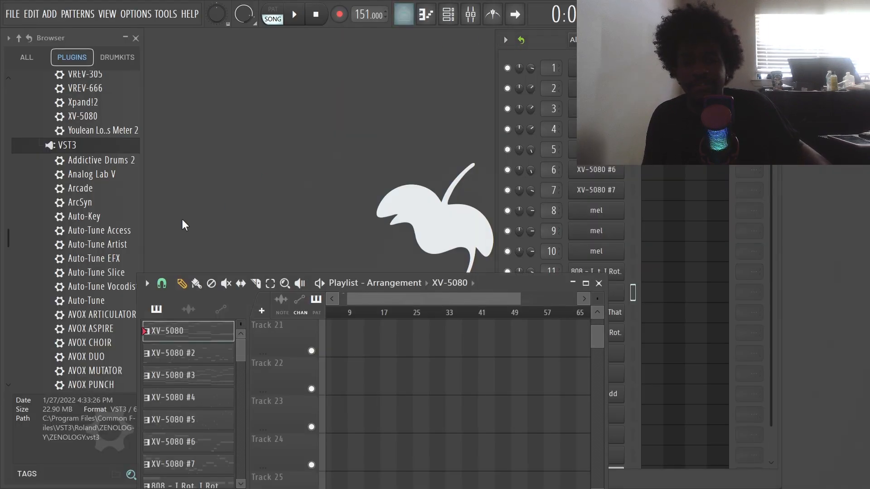
left_click(587, 284)
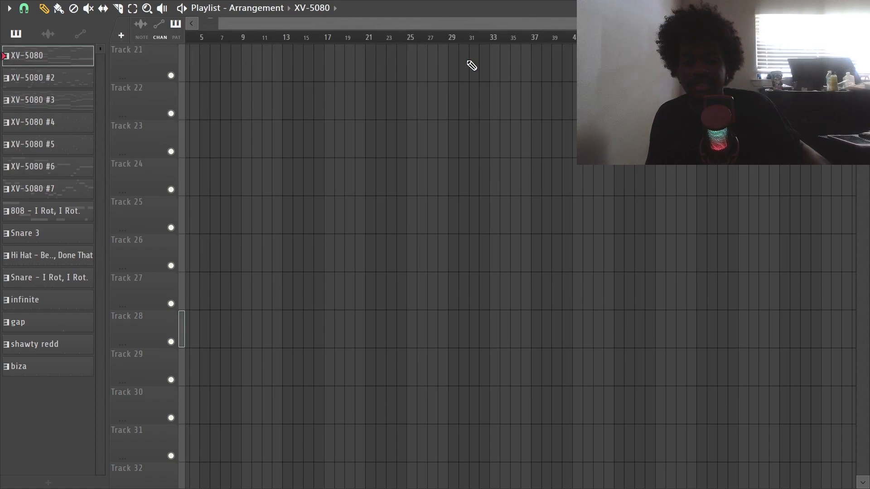
scroll(177, 52, "up", 5)
scroll(182, 45, "up", 4)
scroll(192, 41, "up", 3)
left_click(188, 87)
left_click(191, 39)
left_click_drag(191, 39, 183, 40)
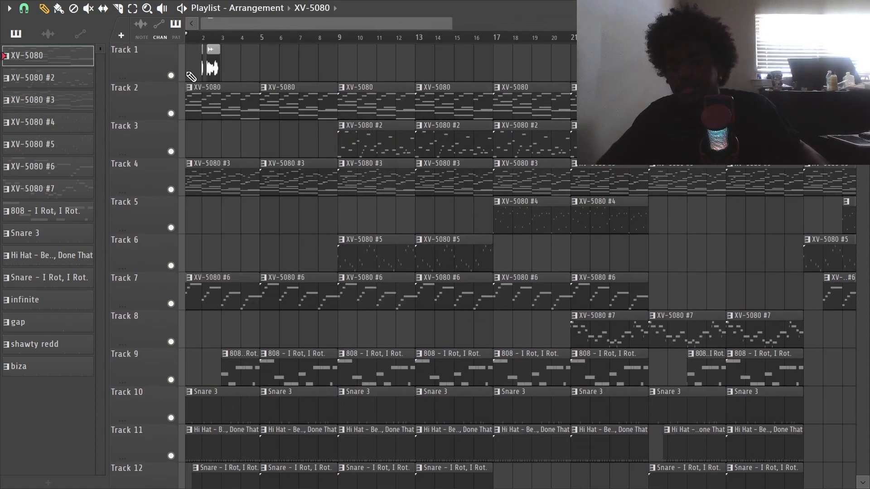
- Solo track 1 and play its audio tag clip near bar 2, then unsolo the track
right_click(171, 75)
key("space")
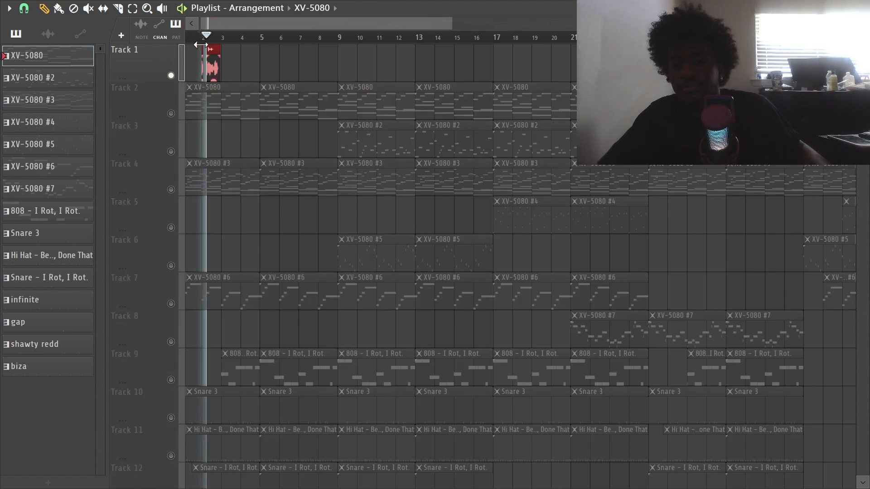
right_click(171, 75)
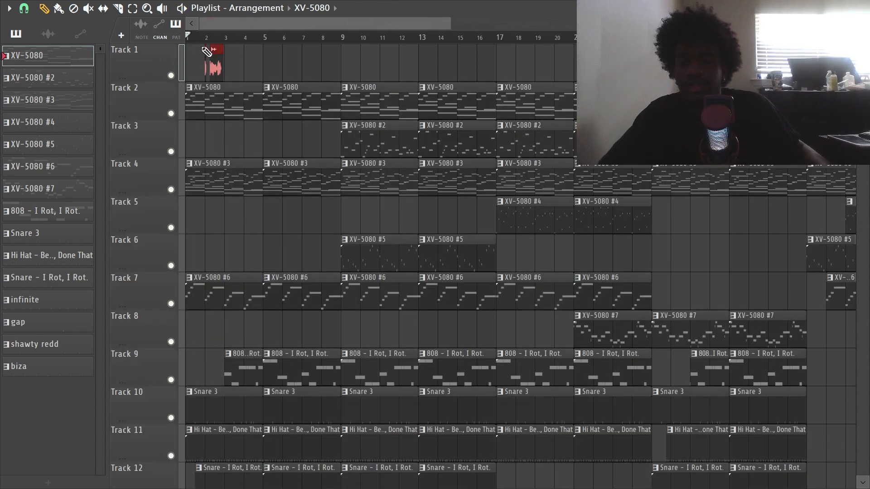
key("space")
- Examine the full arrangement of melody, 808 and drum clips across tracks 2 to 16
scroll(255, 91, "down", 8)
scroll(272, 51, "down", 5)
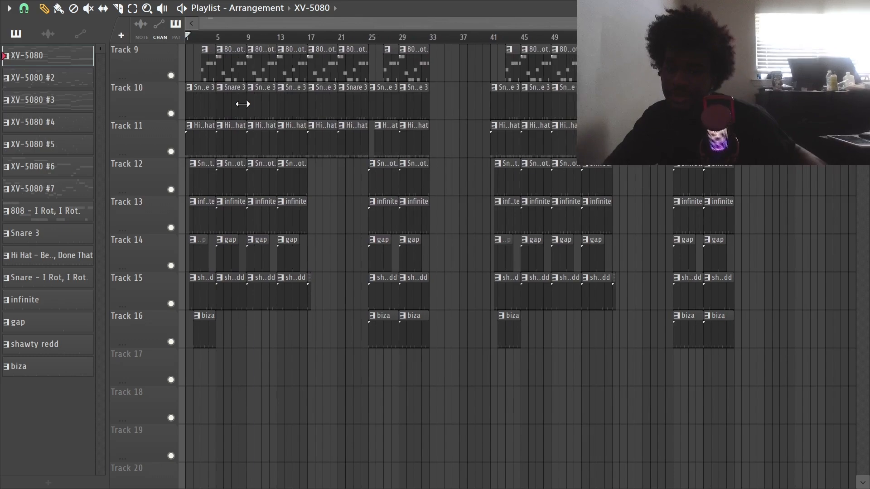
scroll(239, 96, "up", 8)
scroll(260, 116, "down", 4)
scroll(266, 124, "up", 3)
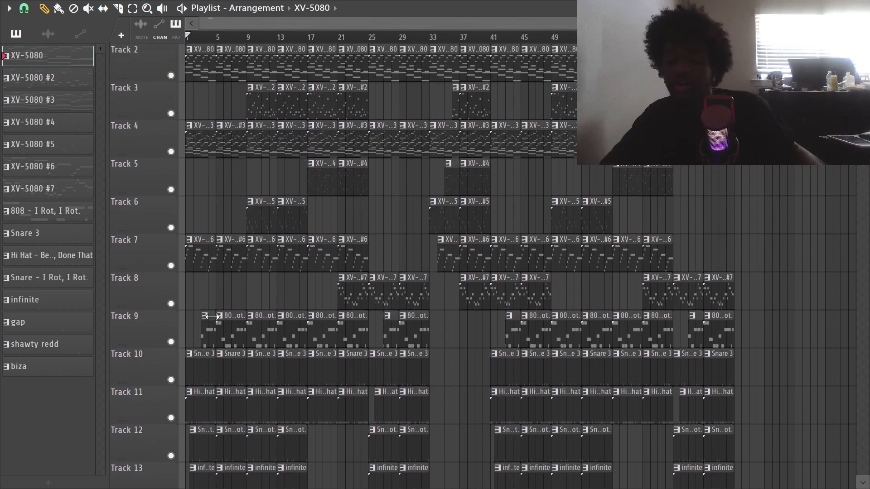
scroll(249, 32, "up", 5)
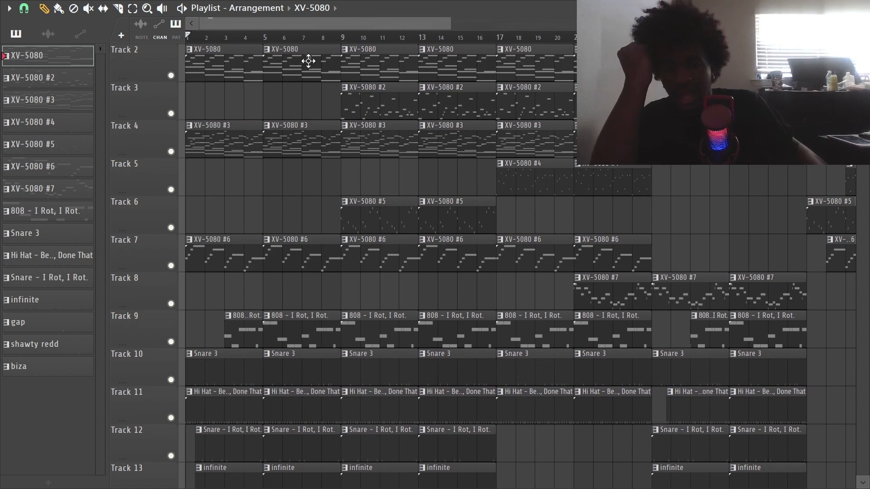
- Mark bar 21 of the arrangement with the playhead, where the XV-5080 #7 melody clips enter
scroll(320, 38, "down", 4)
right_click(319, 38)
right_click(320, 38)
left_click_drag(394, 39, 405, 33)
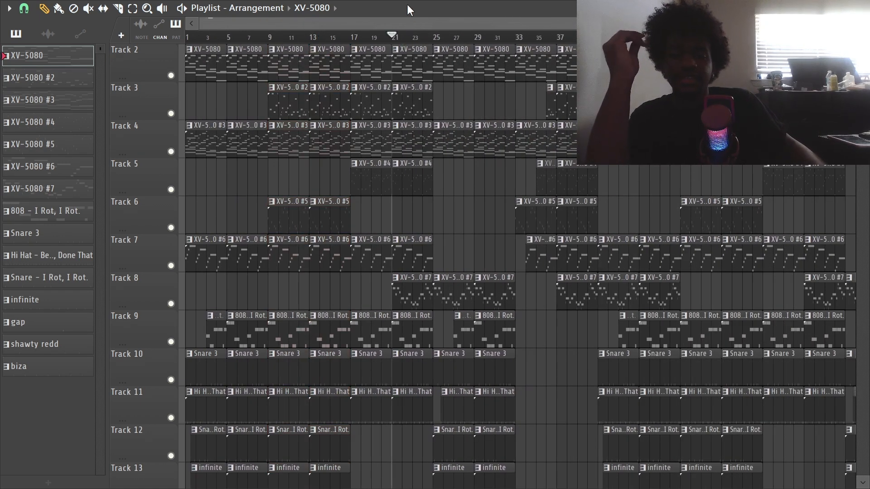
double_click(401, 6)
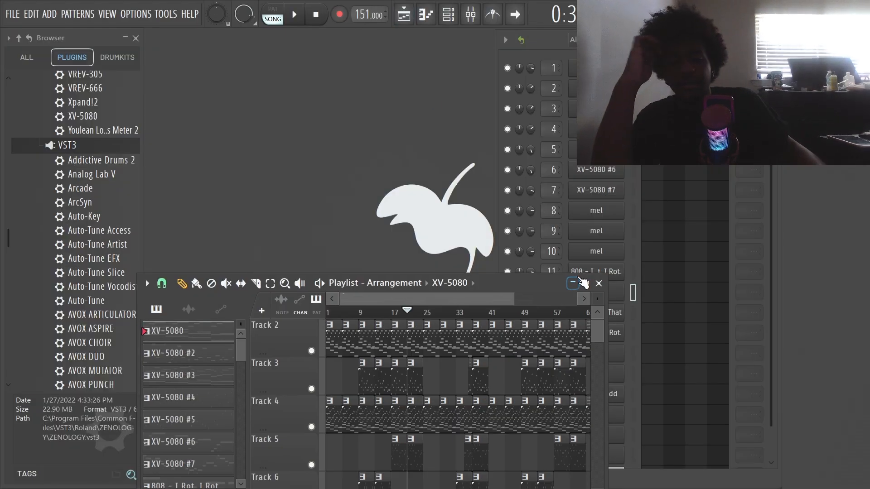
left_click(574, 282)
left_click(586, 282)
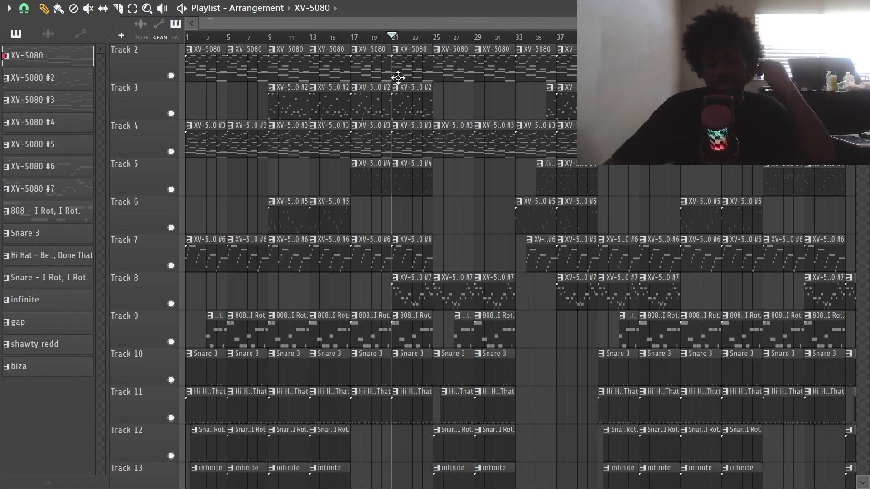
- Mark bar 25 with the playhead, at the end of the first run of XV-5080 #6 clips, and view the whole arrangement
scroll(397, 77, "down", 6)
scroll(402, 297, "up", 7)
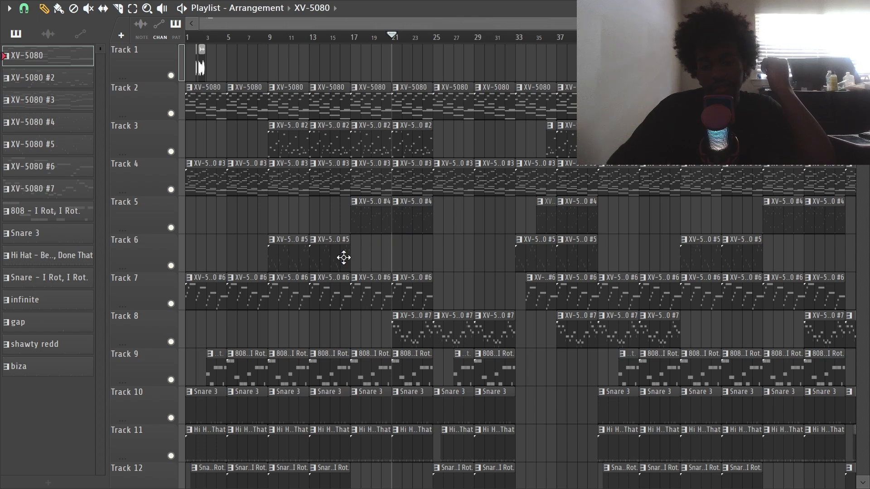
left_click(432, 36)
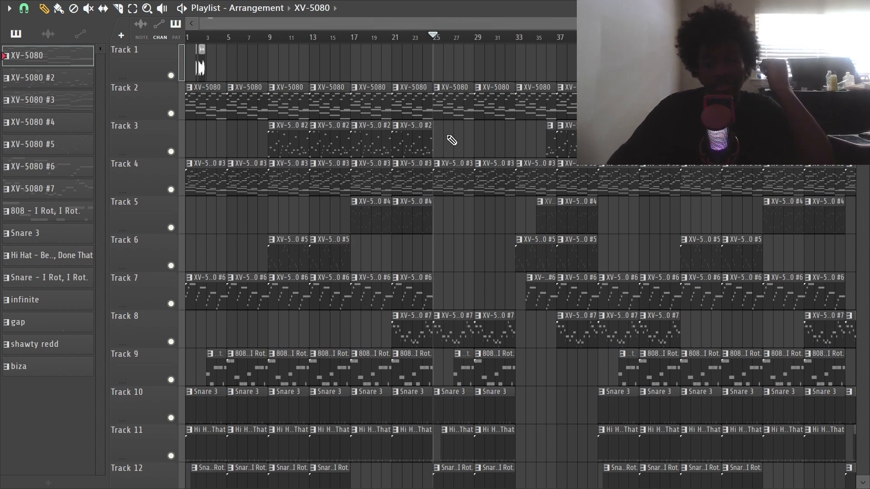
scroll(409, 50, "down", 2)
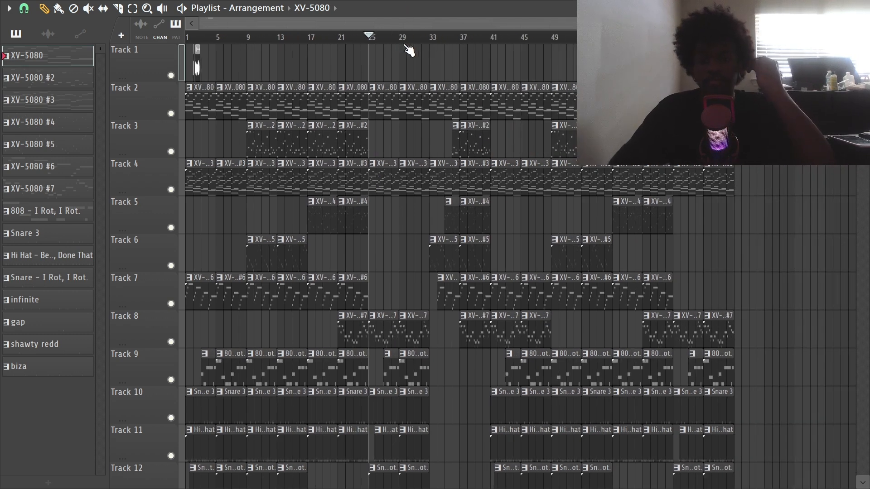
- Return the playhead to bar 1 and play the arrangement from the start
left_click_drag(219, 40, 152, 33)
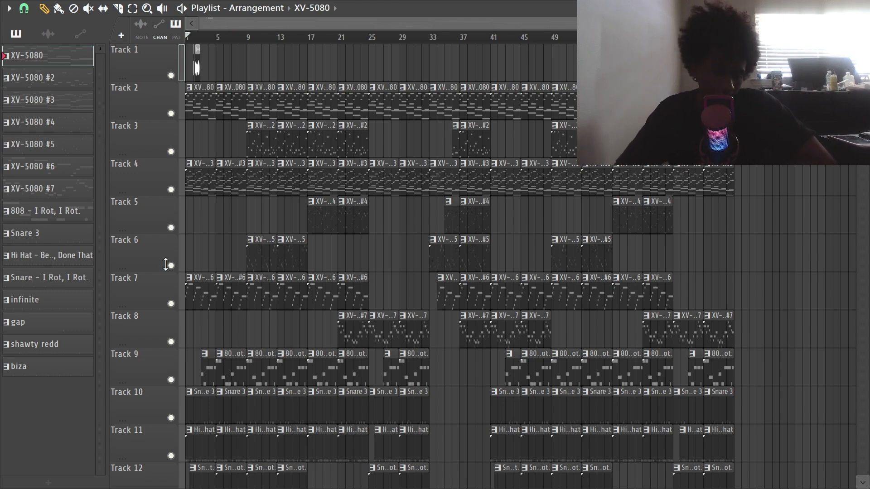
scroll(182, 292, "down", 3)
scroll(182, 292, "up", 3)
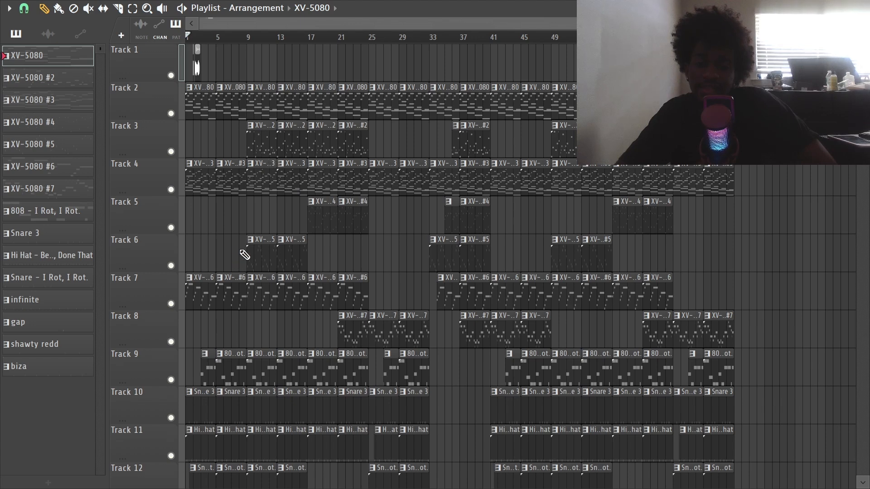
scroll(257, 305, "down", 2)
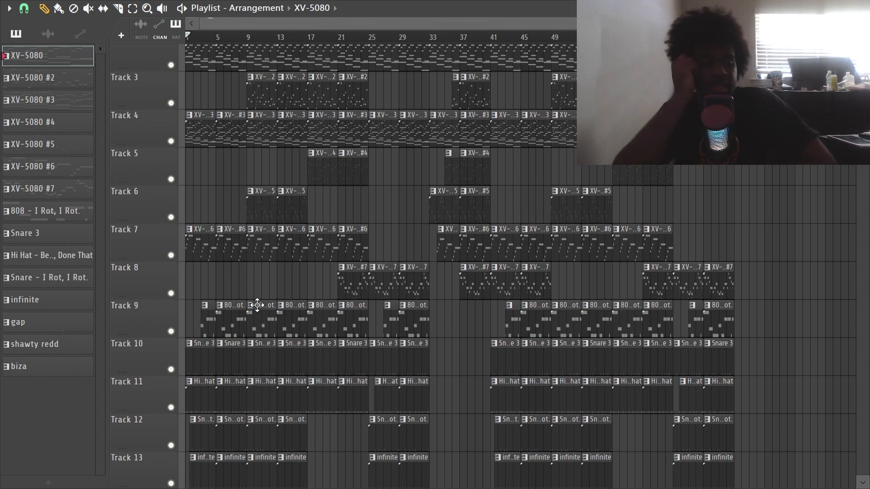
key("space")
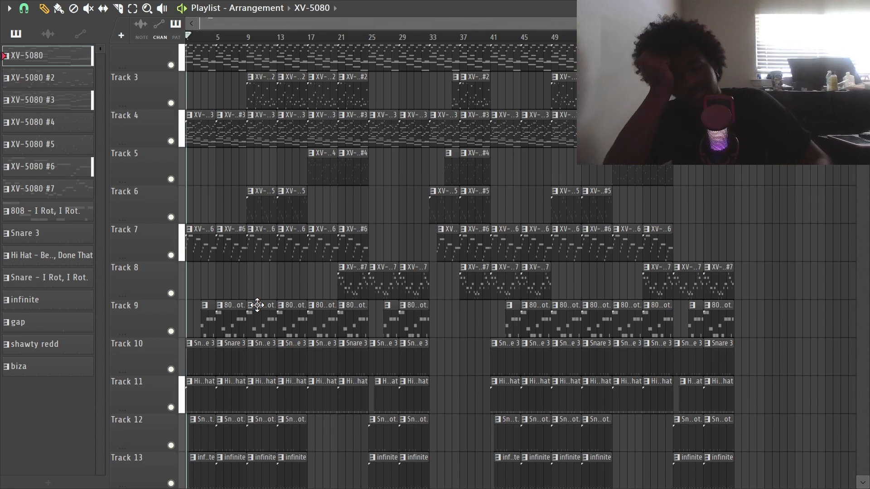
- Follow the playing melody, 808 and drum clips across tracks 1 to 16 from bar 1 to about bar 18
scroll(257, 305, "down", 3)
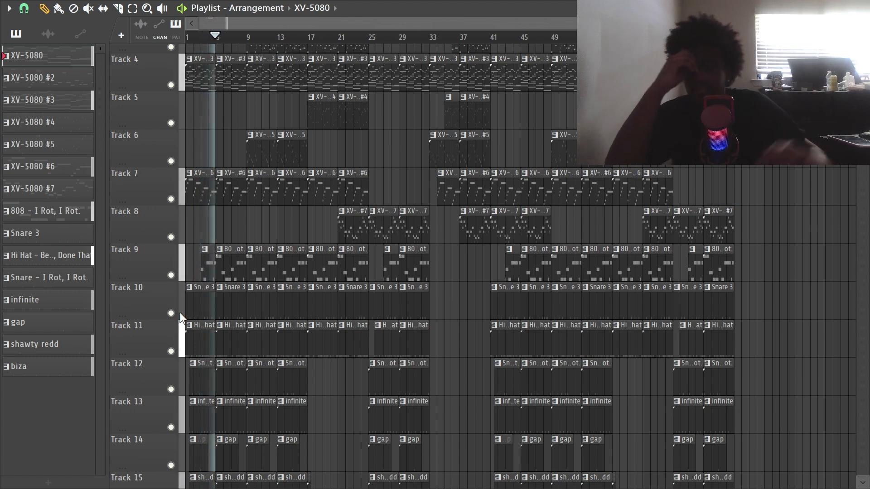
scroll(228, 43, "up", 3)
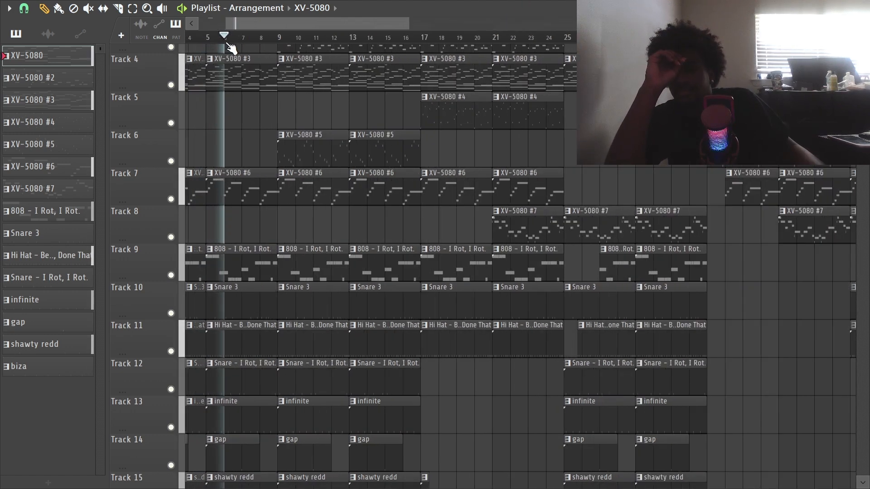
scroll(229, 43, "up", 2)
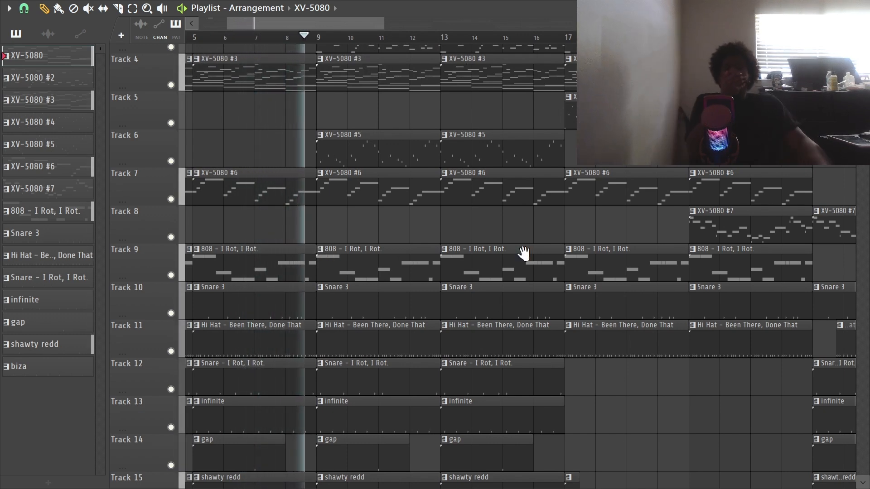
scroll(489, 320, "up", 3)
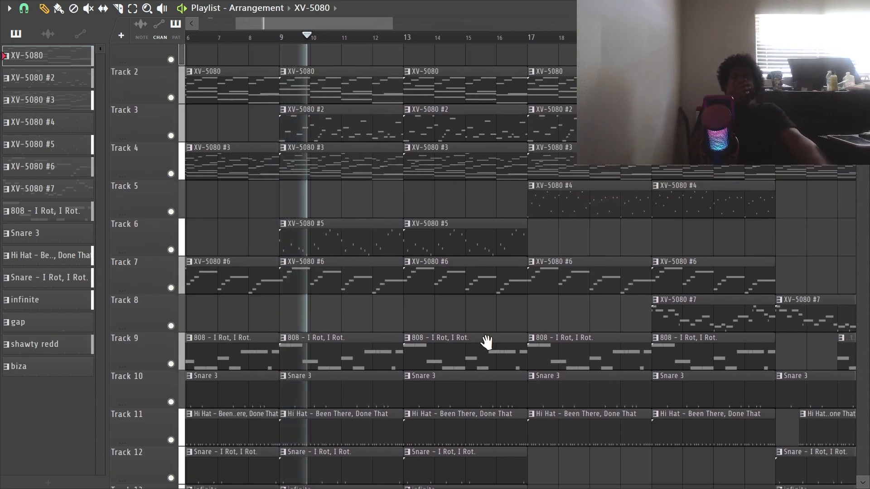
scroll(486, 343, "down", 5)
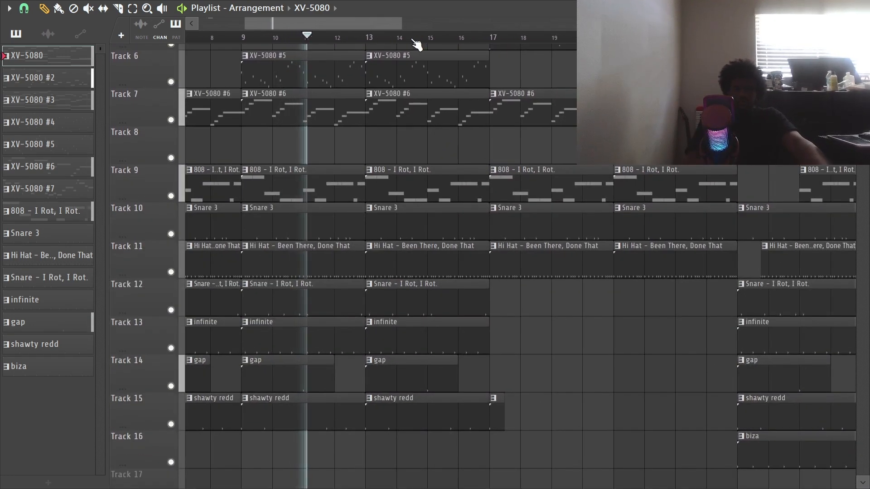
scroll(417, 41, "down", 3)
scroll(355, 258, "up", 4)
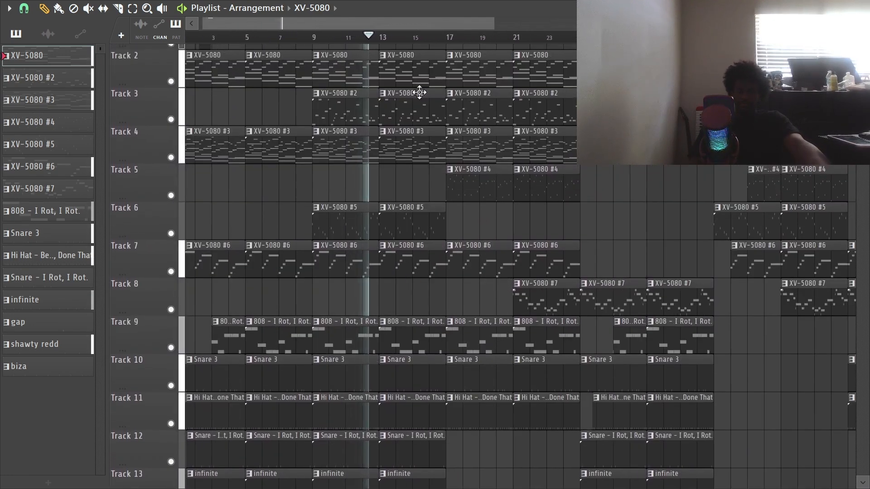
scroll(422, 109, "up", 1)
scroll(434, 24, "up", 2)
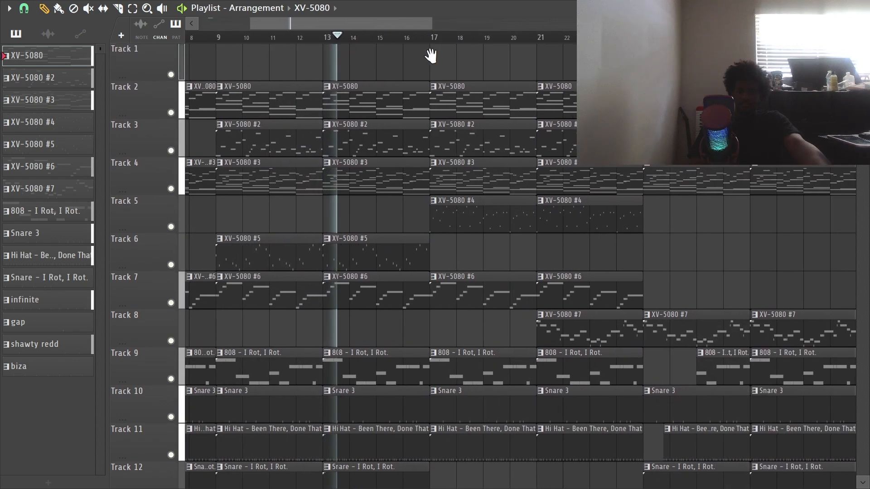
scroll(445, 130, "down", 5)
scroll(460, 203, "down", 2)
scroll(498, 333, "up", 7)
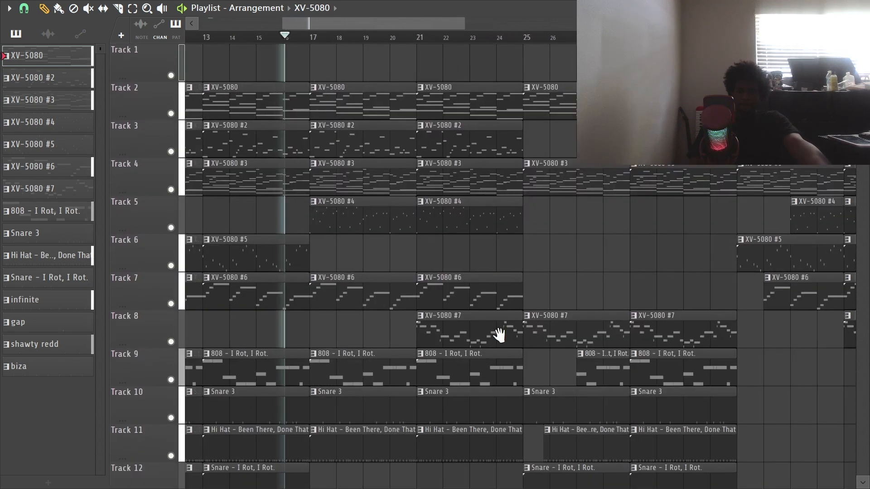
scroll(530, 260, "down", 2)
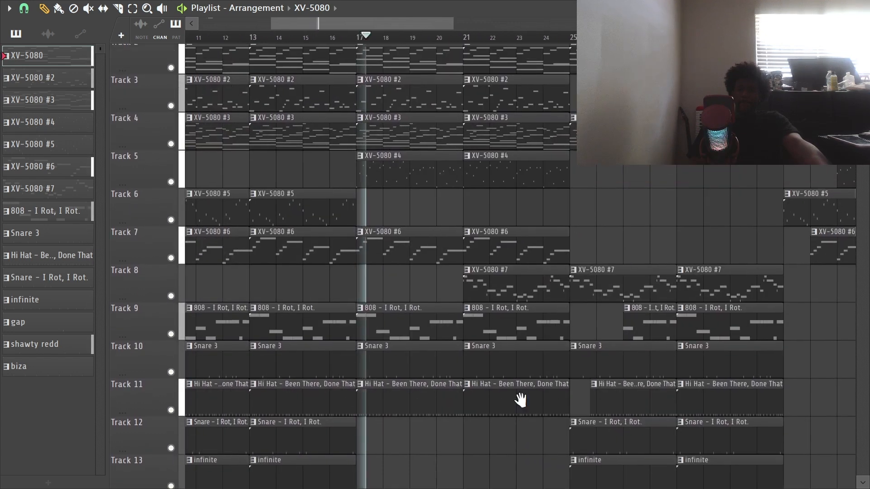
scroll(628, 272, "up", 2)
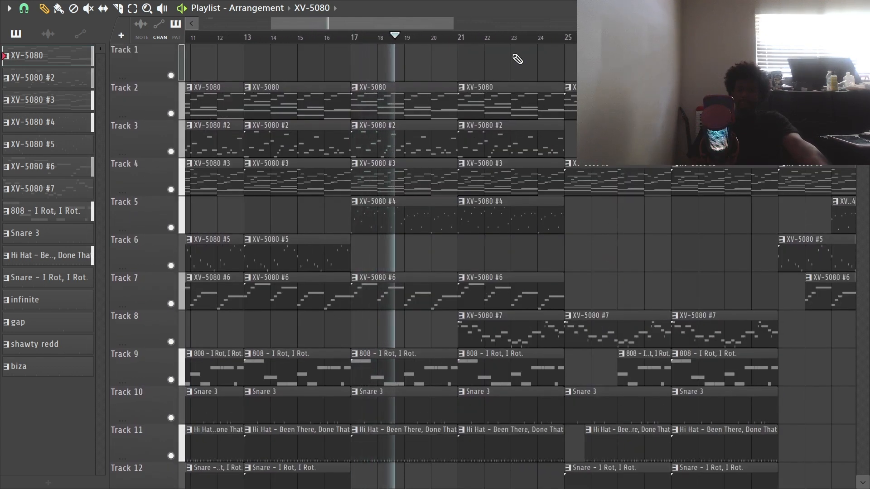
- Examine the clips on tracks 6 to 16 between bars 15 and 34 during playback, then stop the song
scroll(517, 52, "down", 1)
scroll(517, 51, "down", 2)
left_click_drag(606, 152, 518, 249)
scroll(519, 164, "up", 1)
left_click_drag(534, 297, 499, 249)
left_click_drag(558, 240, 524, 213)
left_click_drag(460, 130, 457, 92)
key("space")
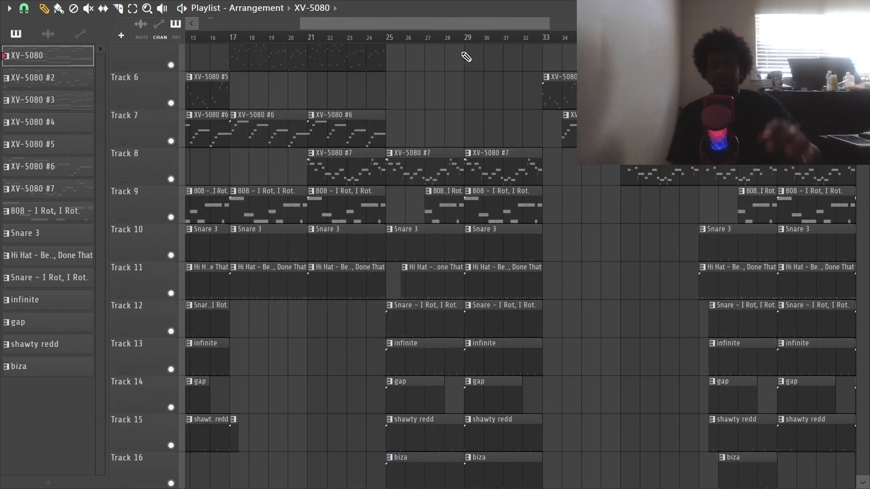